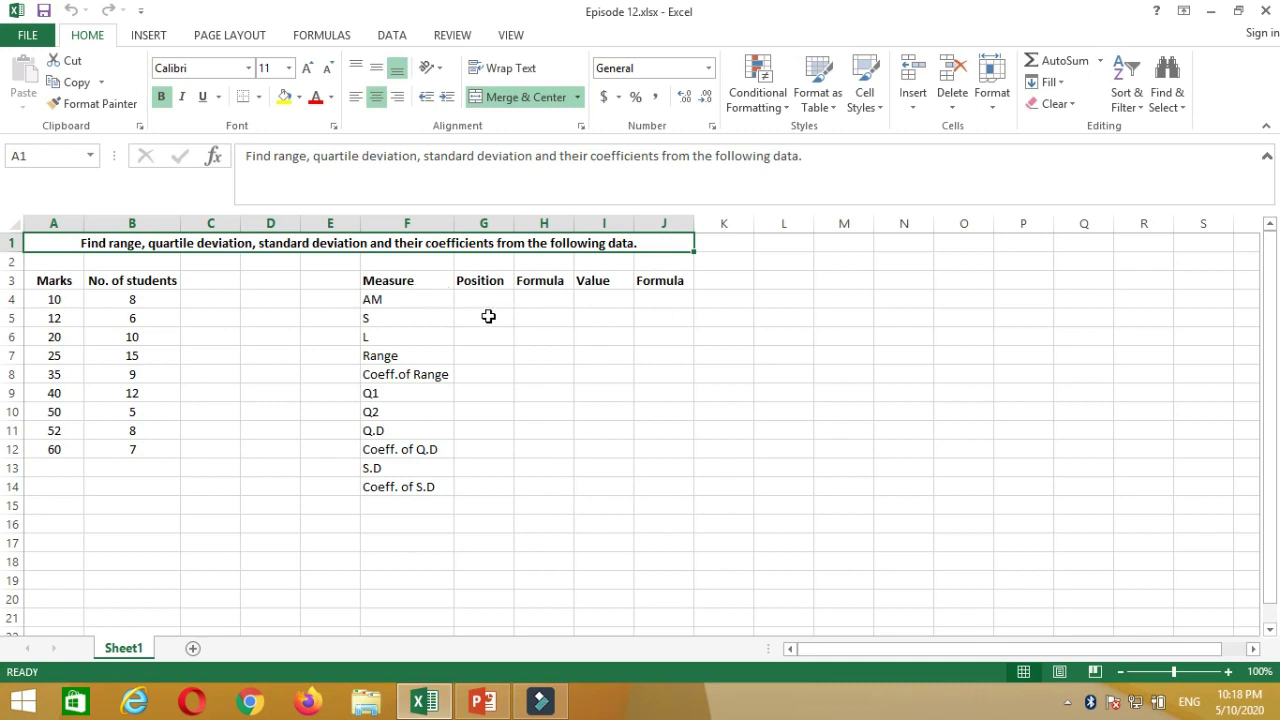
Add the header "c.f" in C3, beside the No. of students column.
click(72, 283)
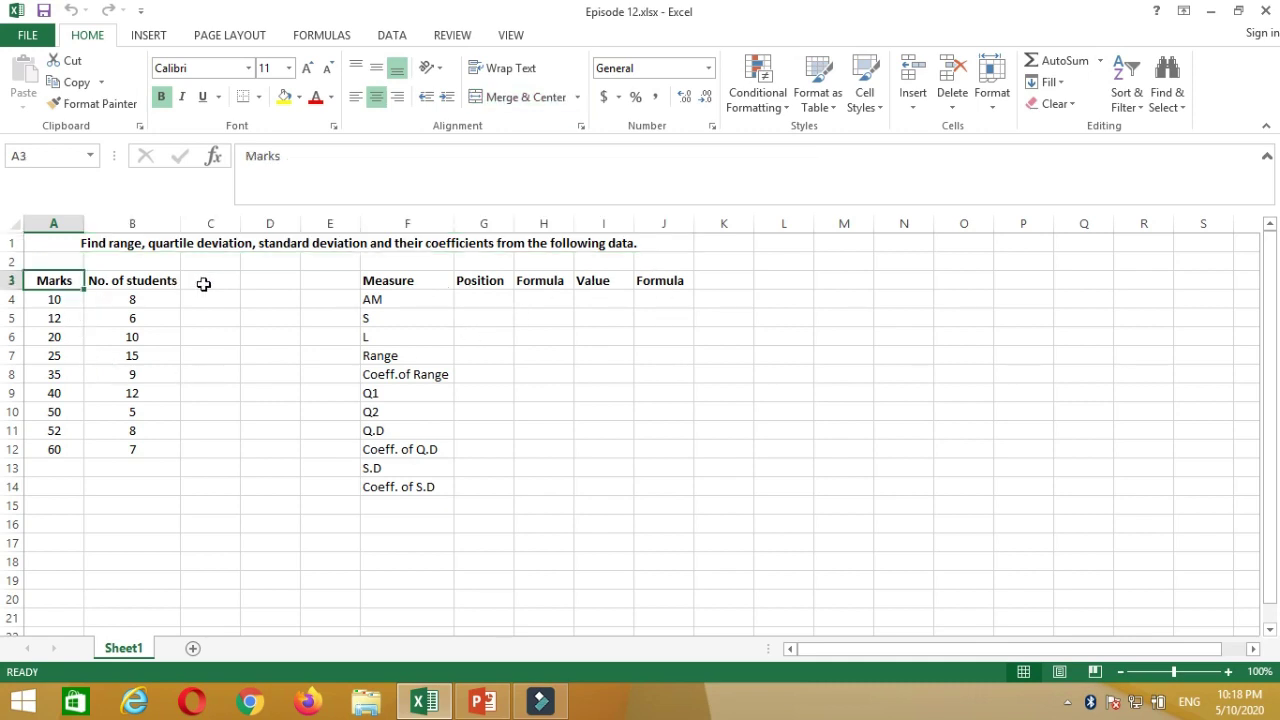
click(203, 284)
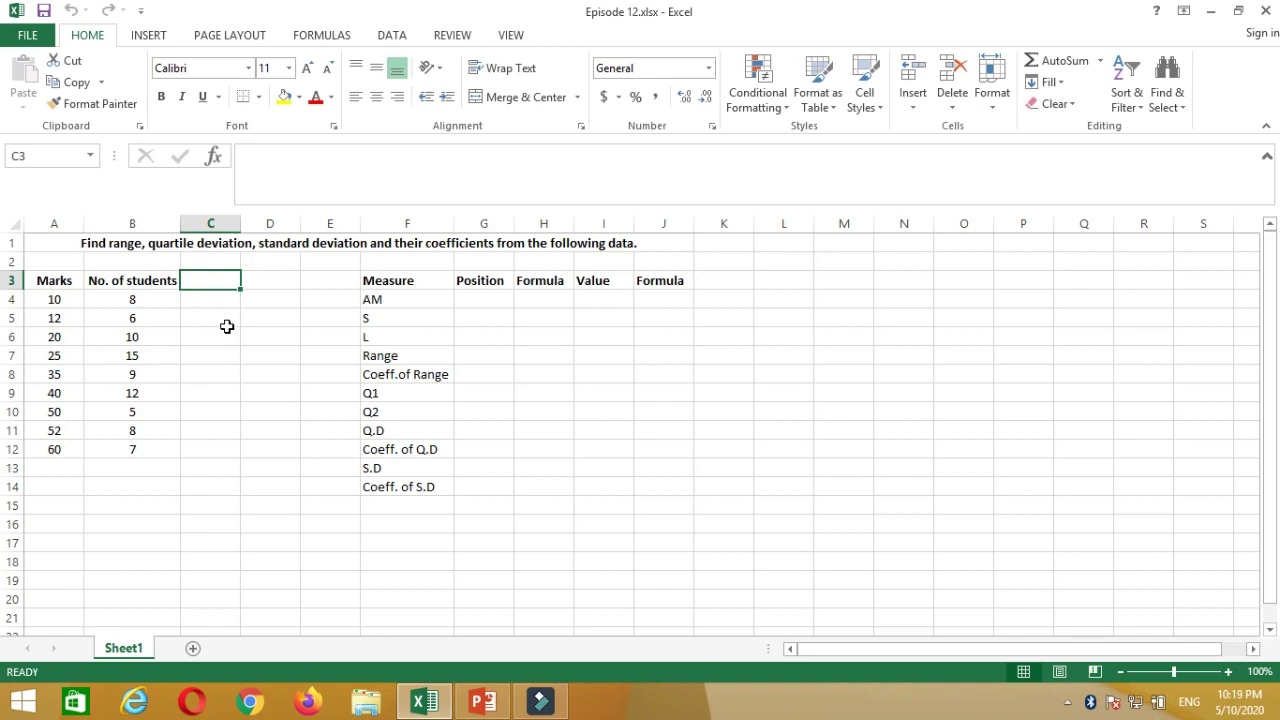
text(c.f)
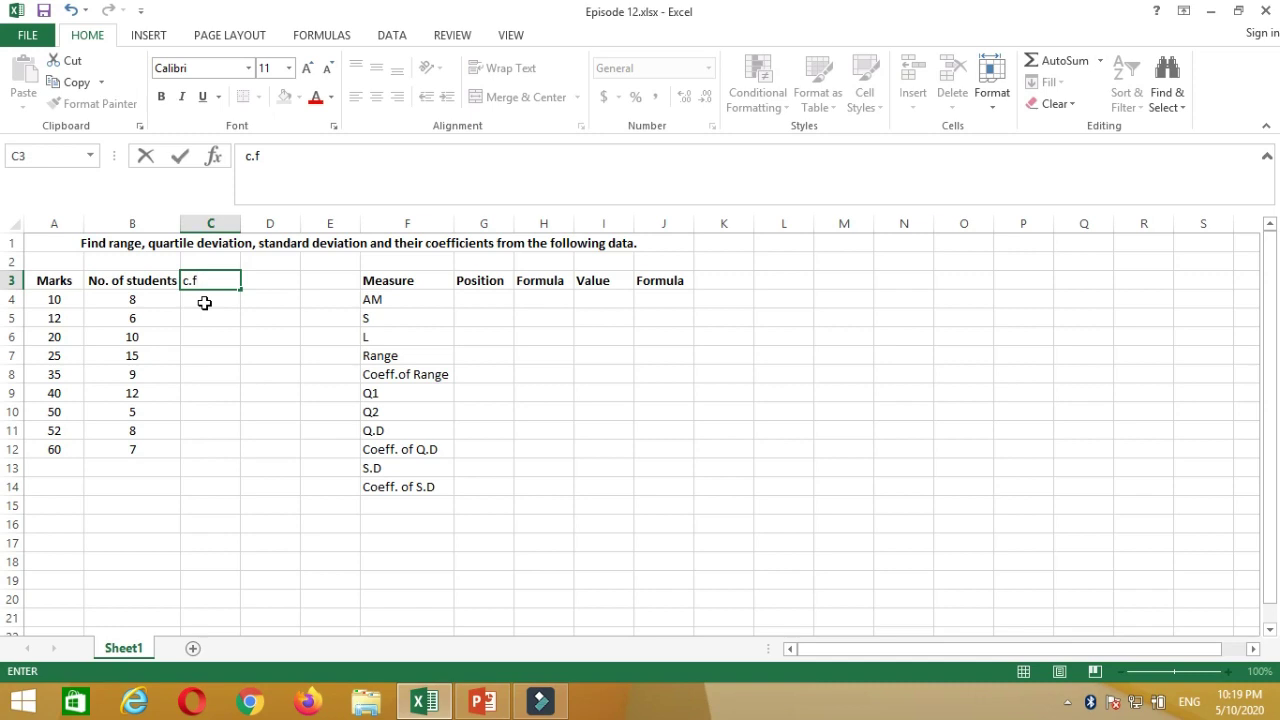
click(204, 302)
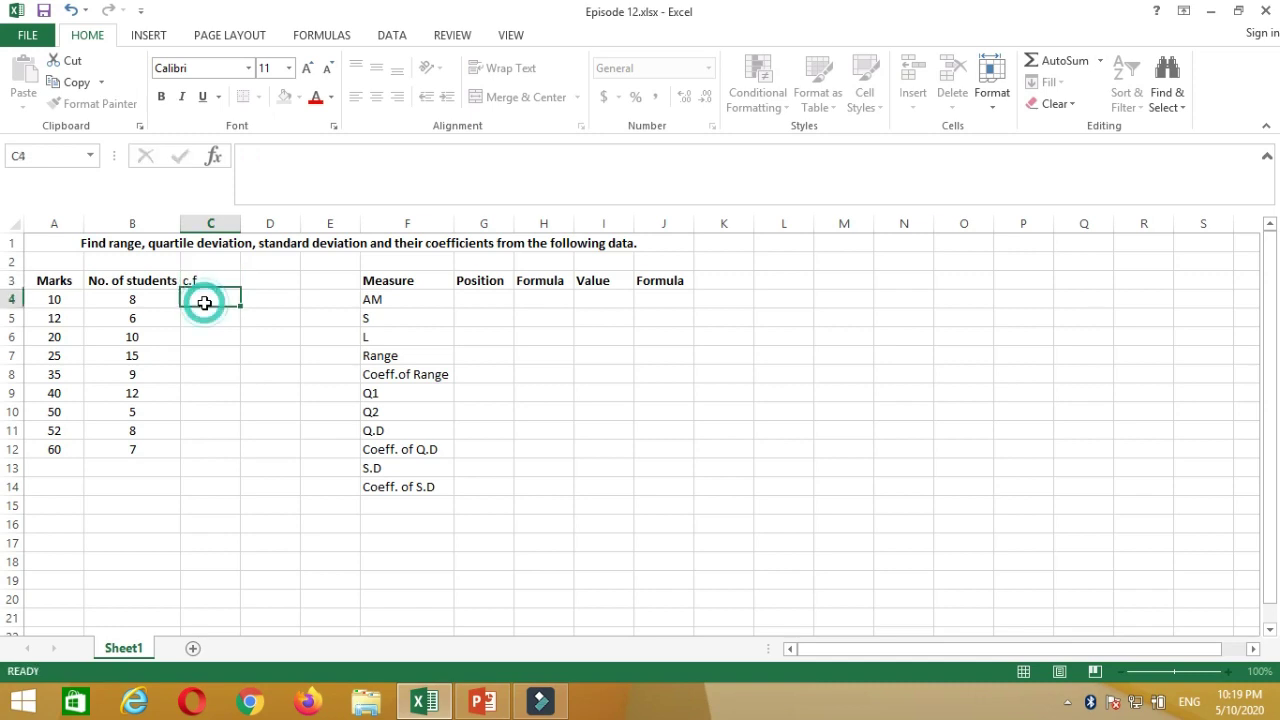
Enter the first cumulative frequency in C4 with the formula =B4.
click(137, 300)
click(197, 299)
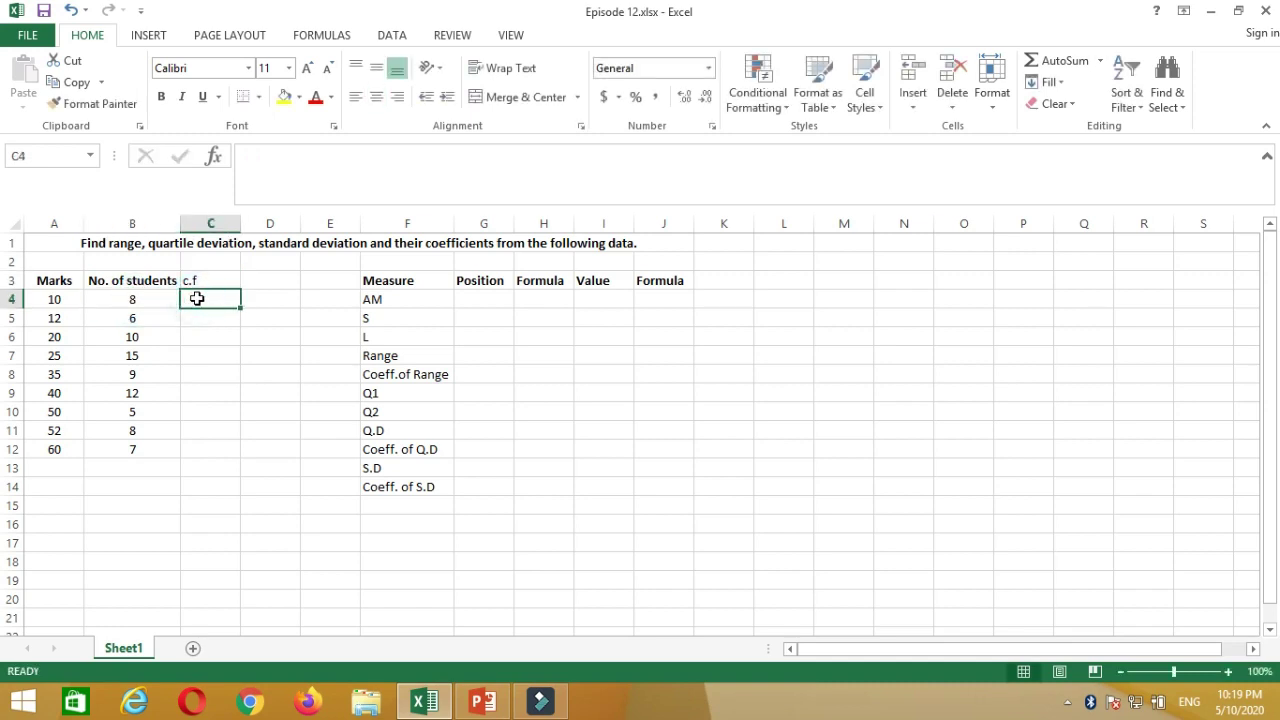
text(=)
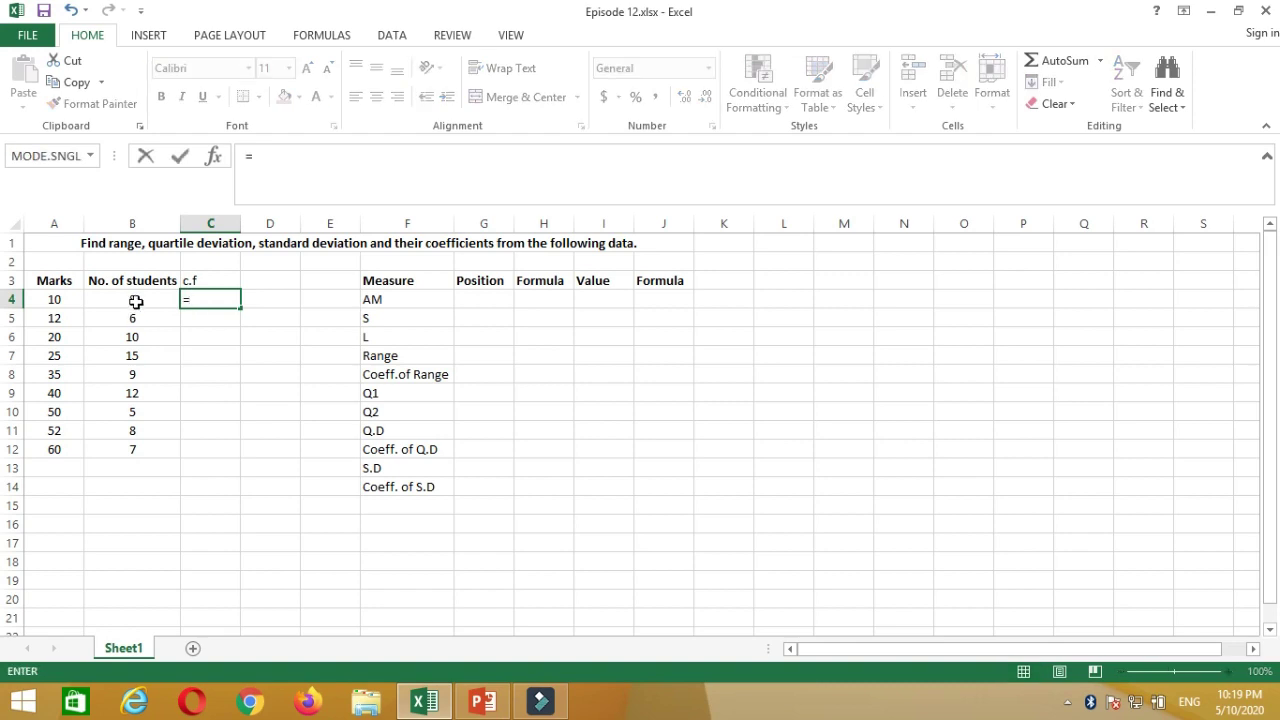
click(136, 301)
key(Return)
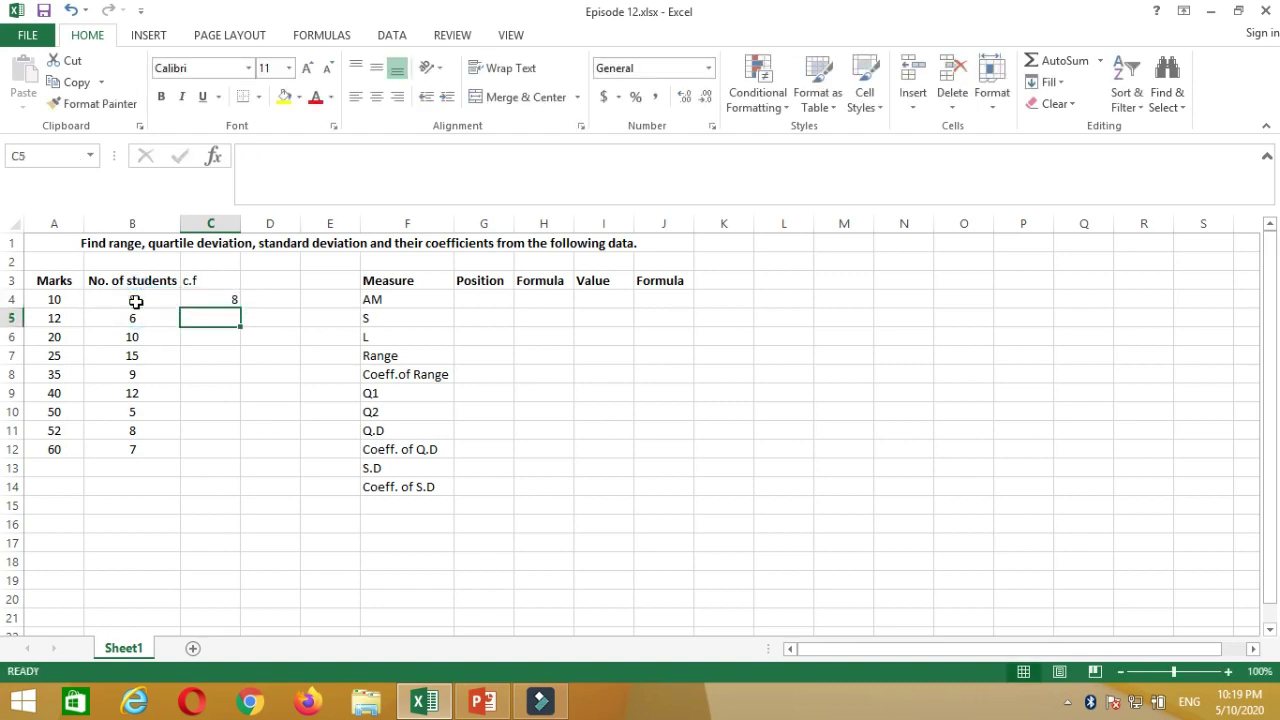
click(220, 300)
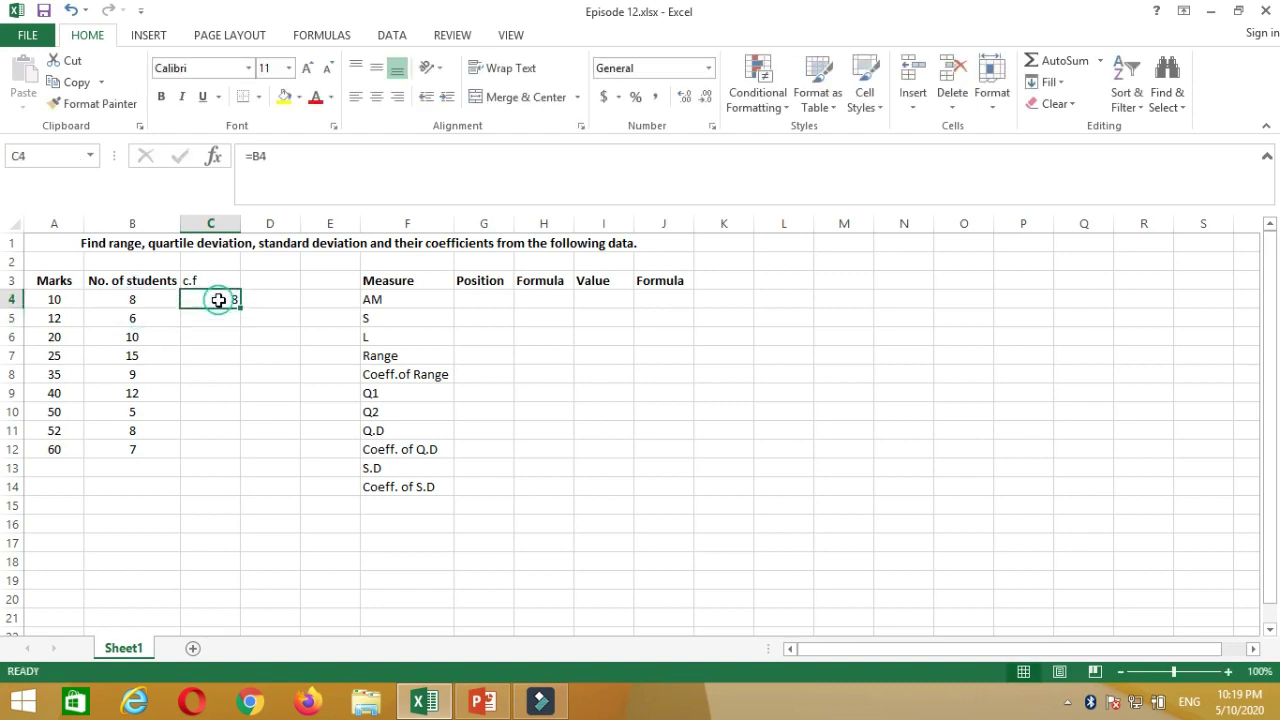
Enter =C4+B5 in C5 and fill the formula down to C12 to complete the cumulative frequencies.
click(208, 322)
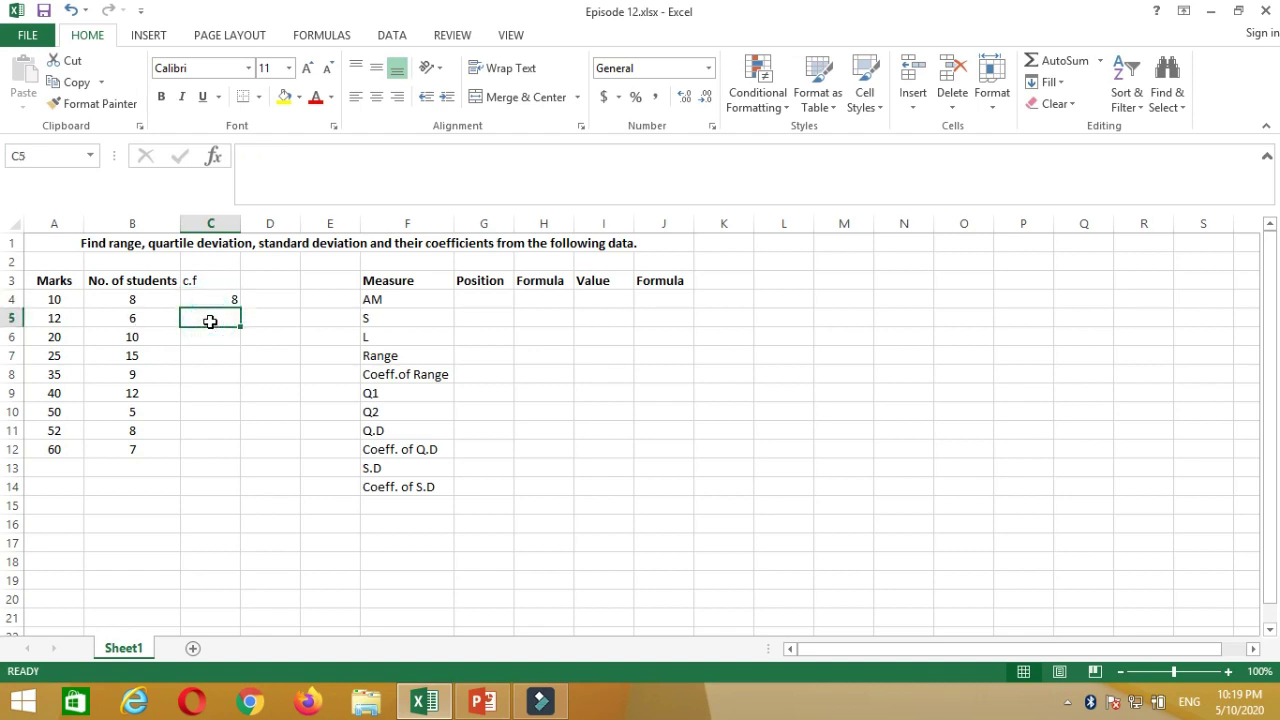
text(=)
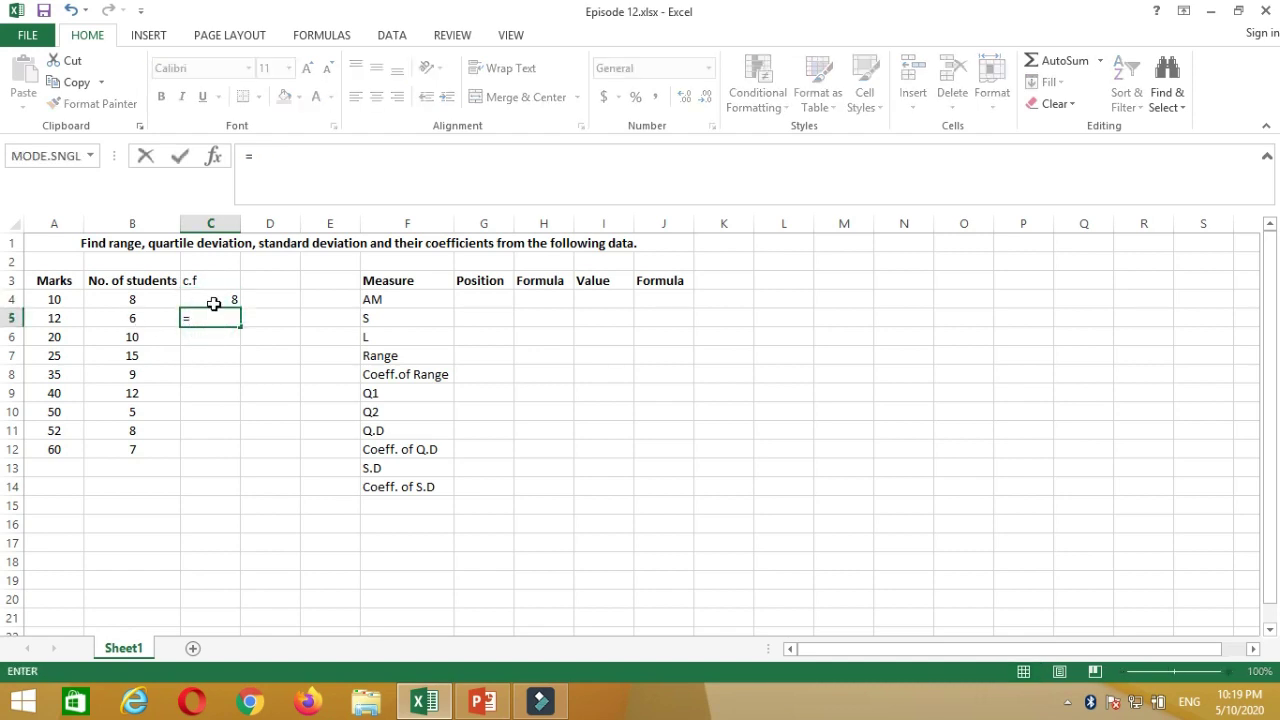
click(215, 303)
text(+)
click(132, 318)
key(Return)
click(228, 320)
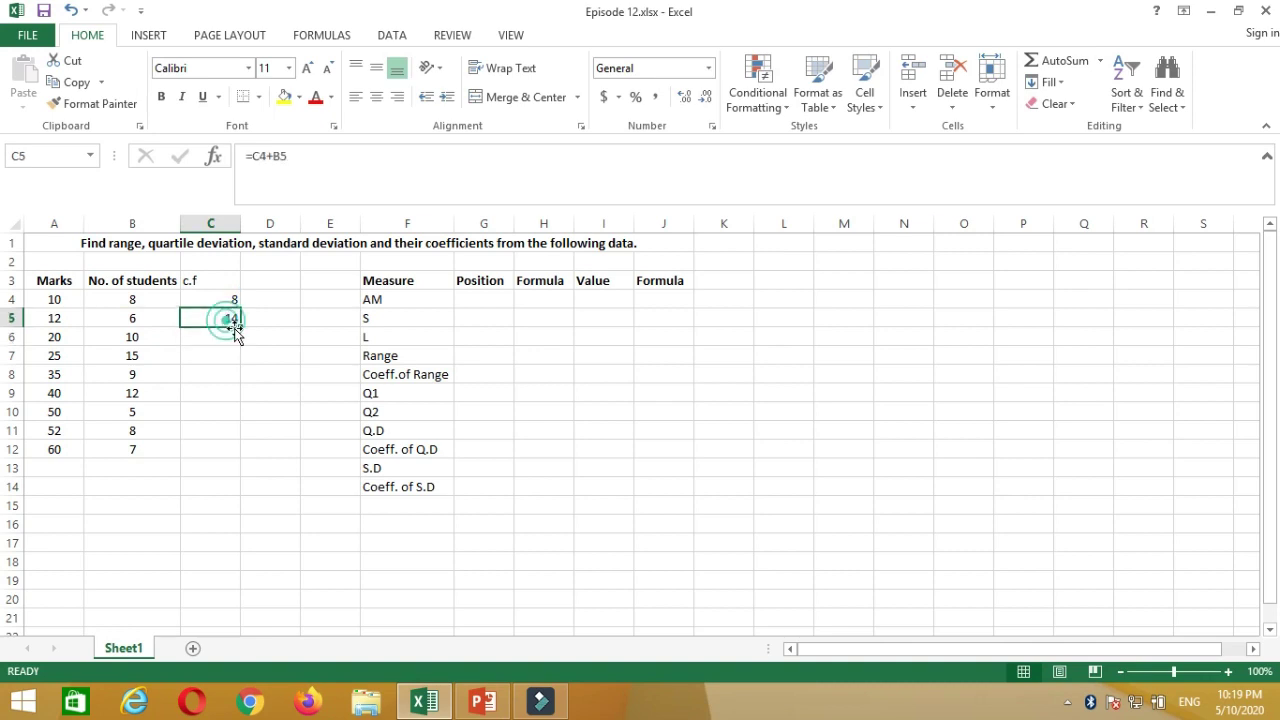
drag(238, 325, 240, 455)
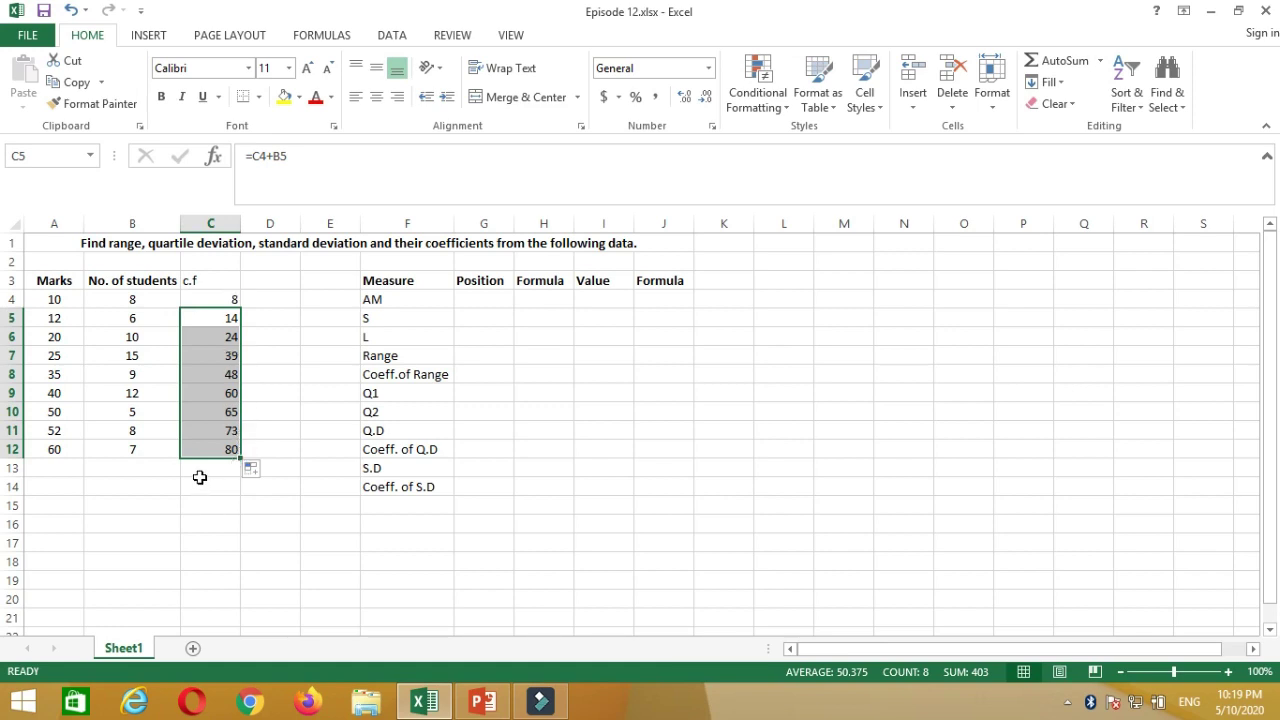
Total the number of students in B13 with =SUM(B4:B12).
click(128, 467)
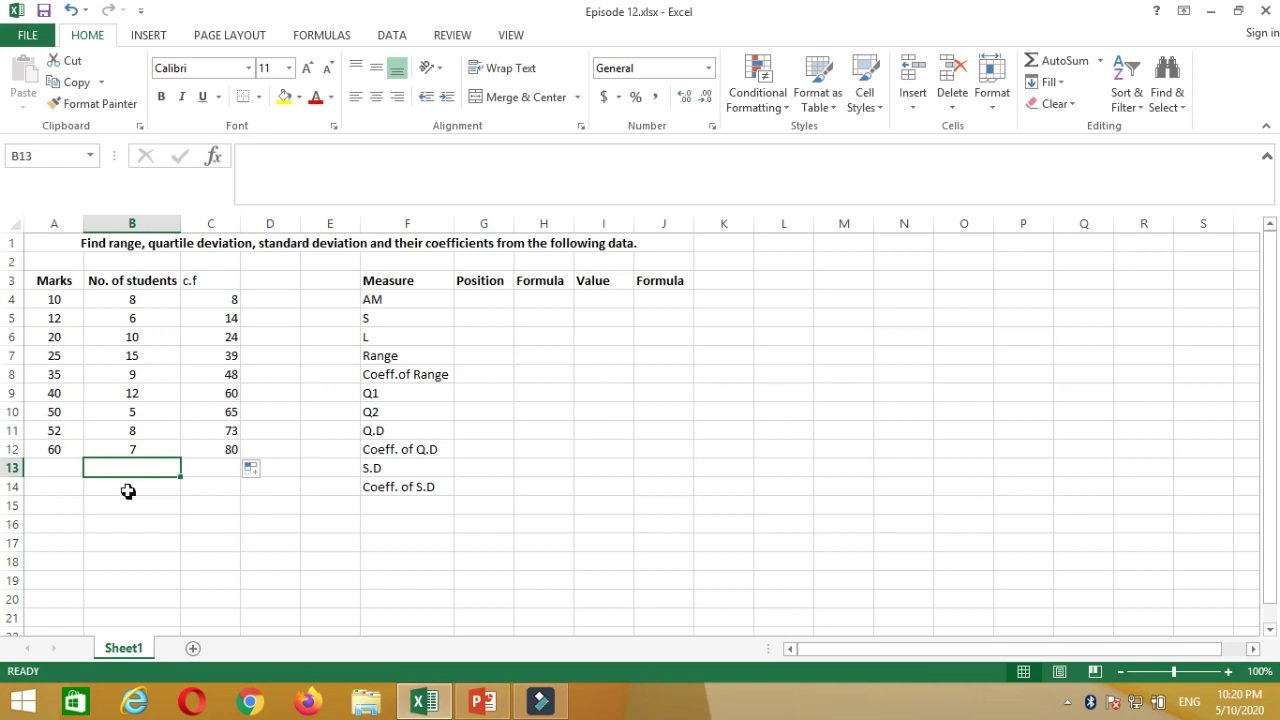
click(1063, 61)
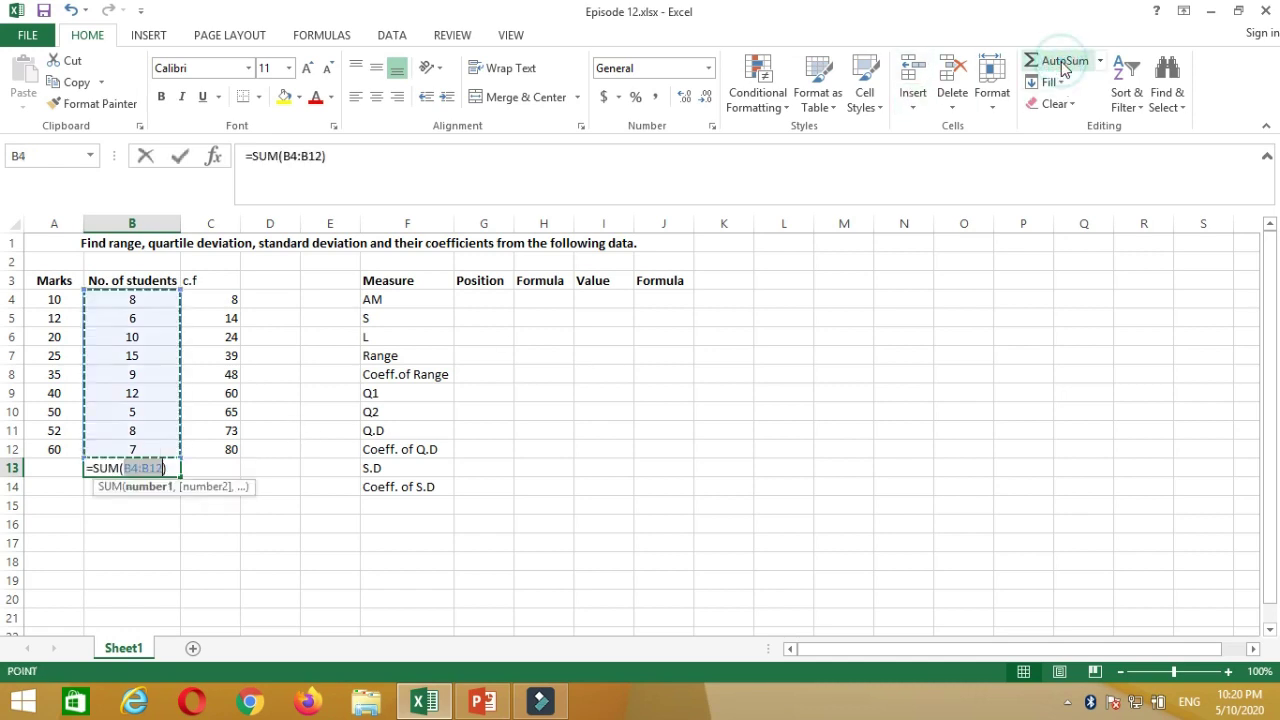
key(Return)
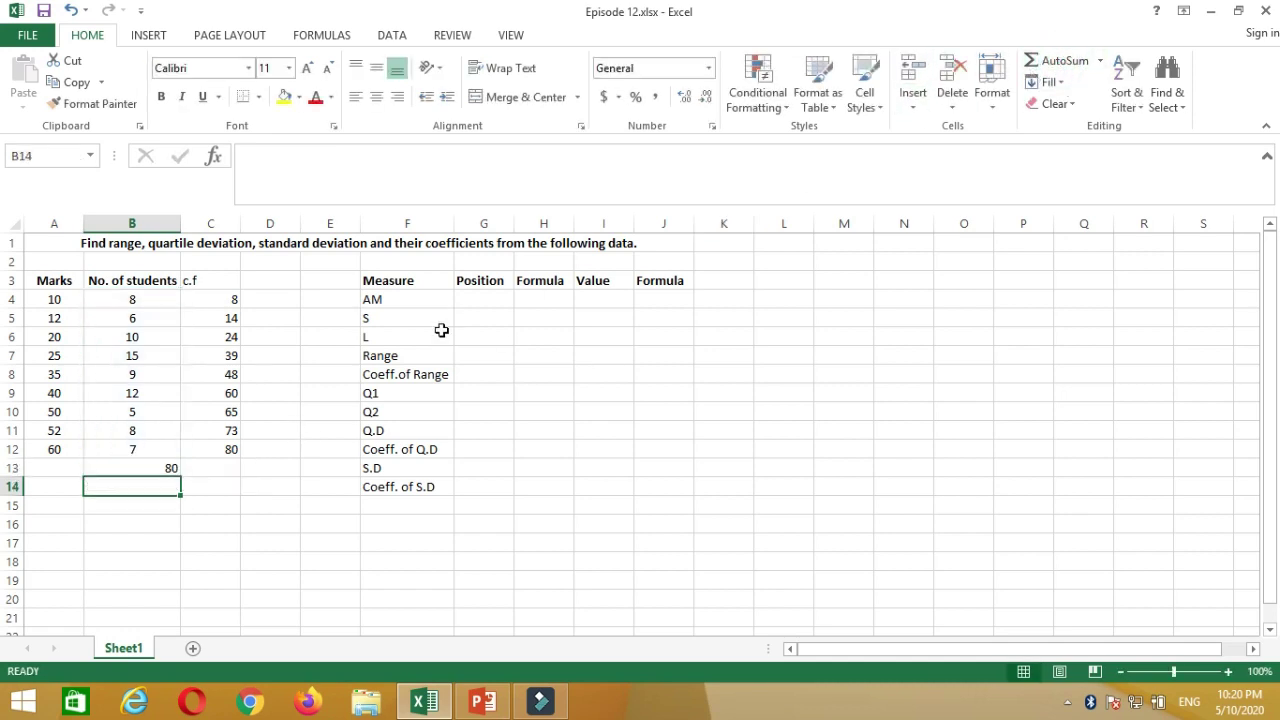
click(151, 468)
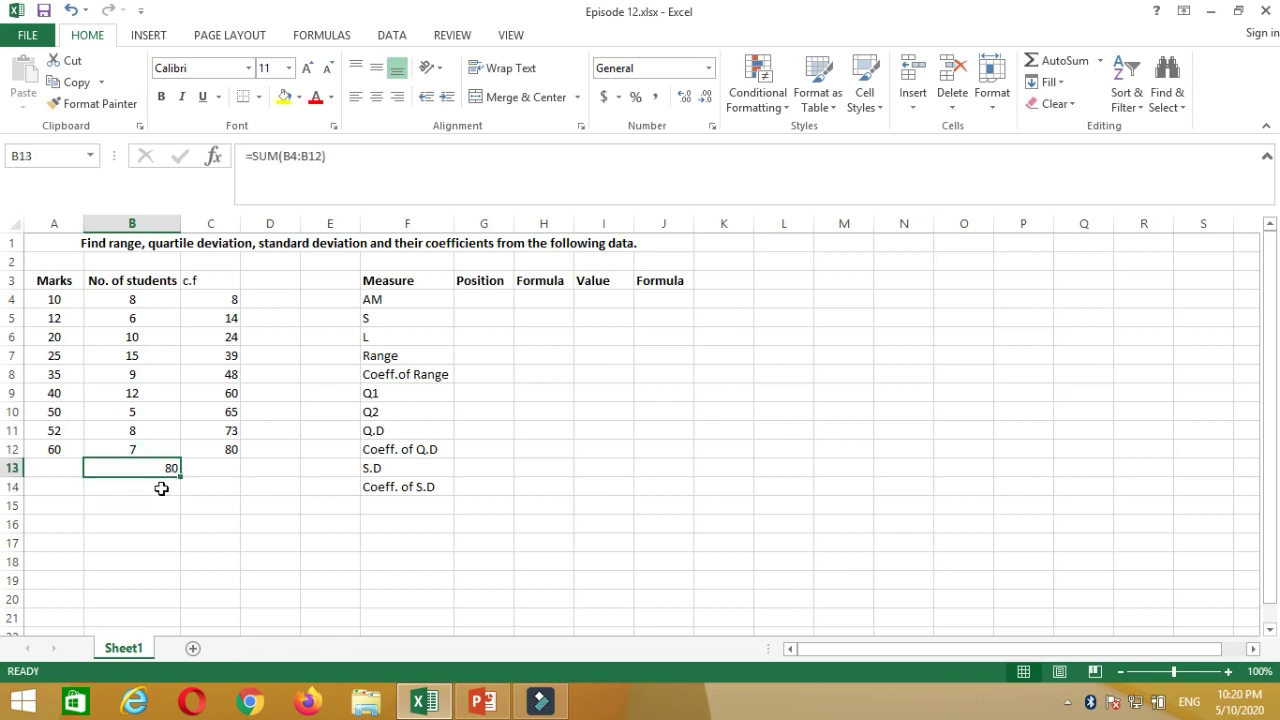
click(161, 488)
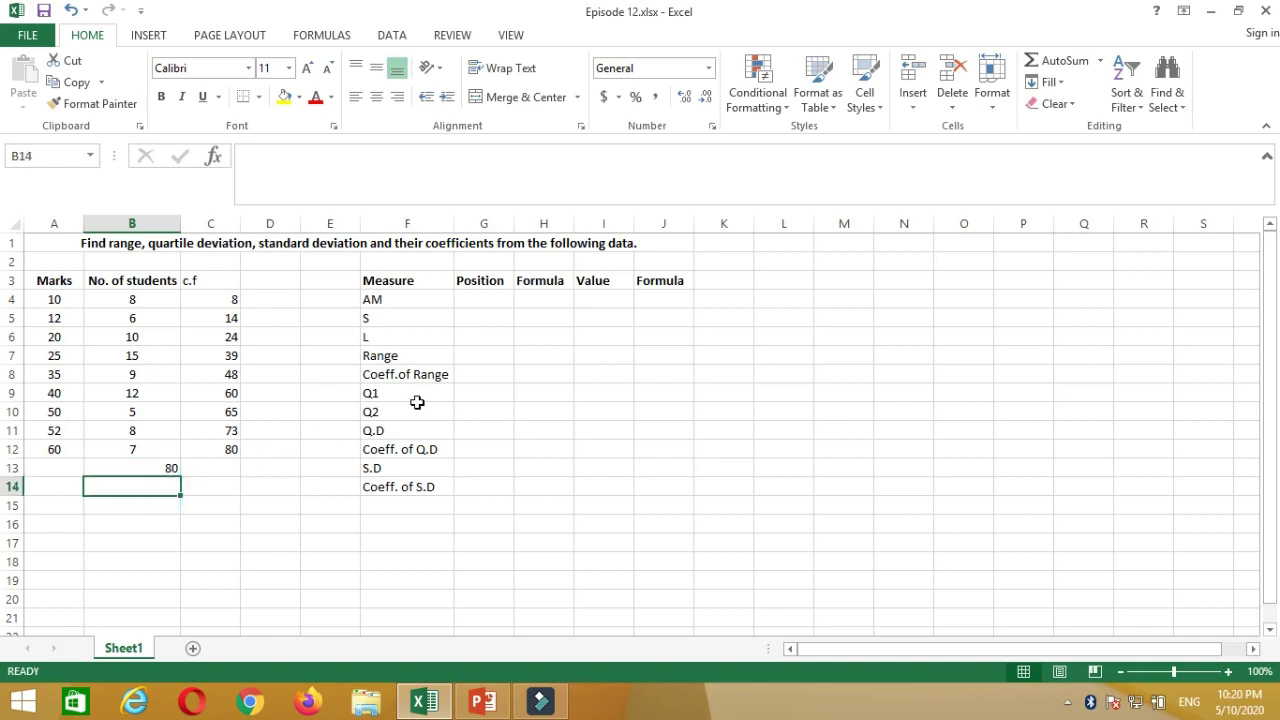
key(Up)
Calculate the AM value in I4 with the formula =SUMPRODUCT(B4:B12,A4:A12)/B13.
click(409, 300)
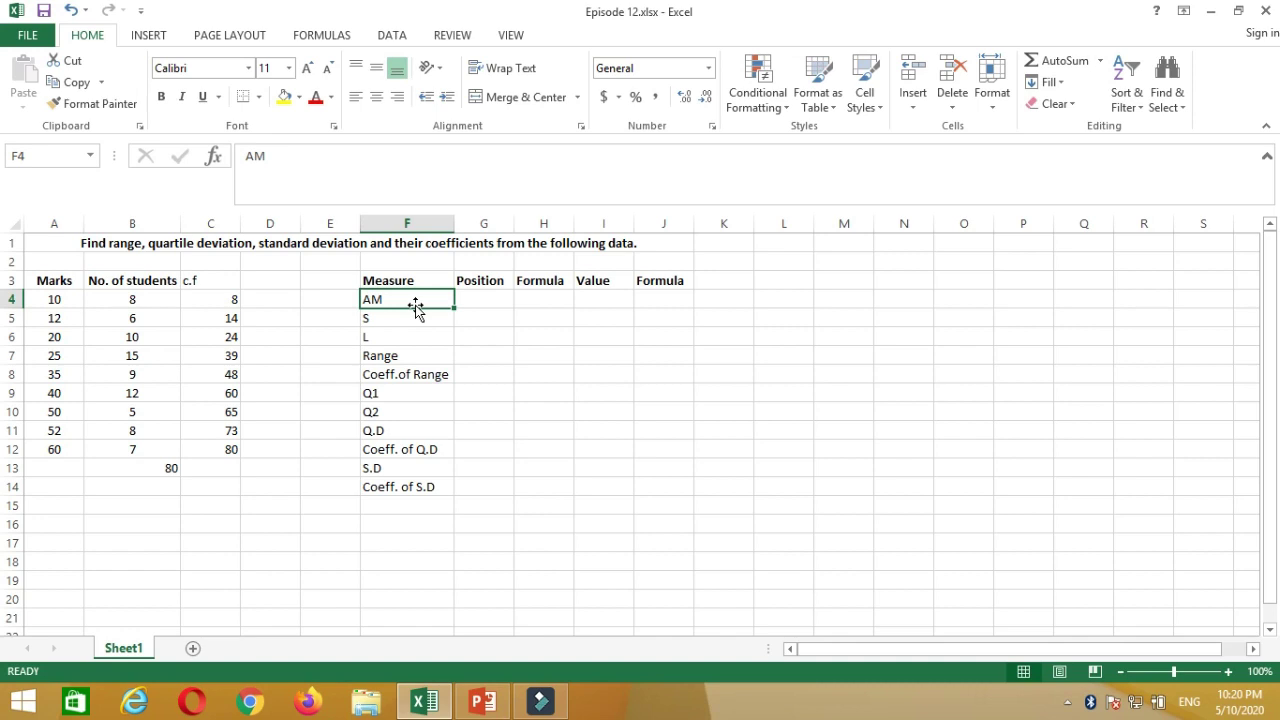
click(593, 301)
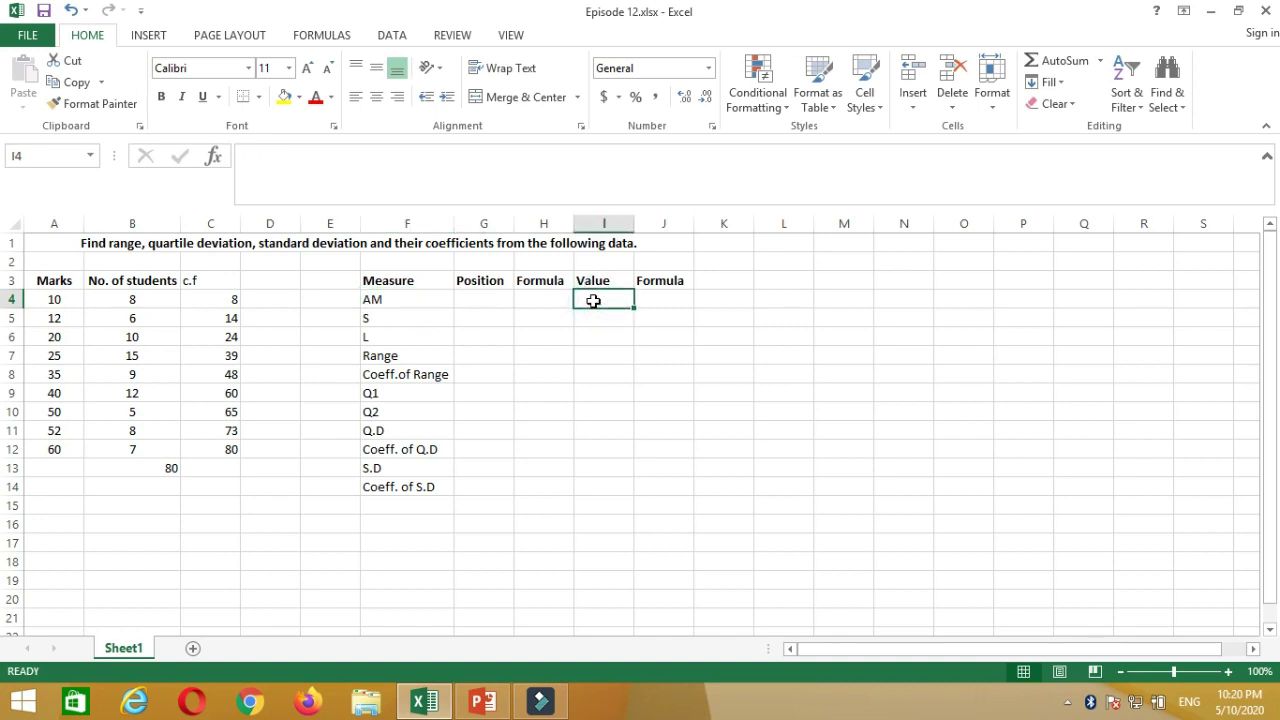
text(=)
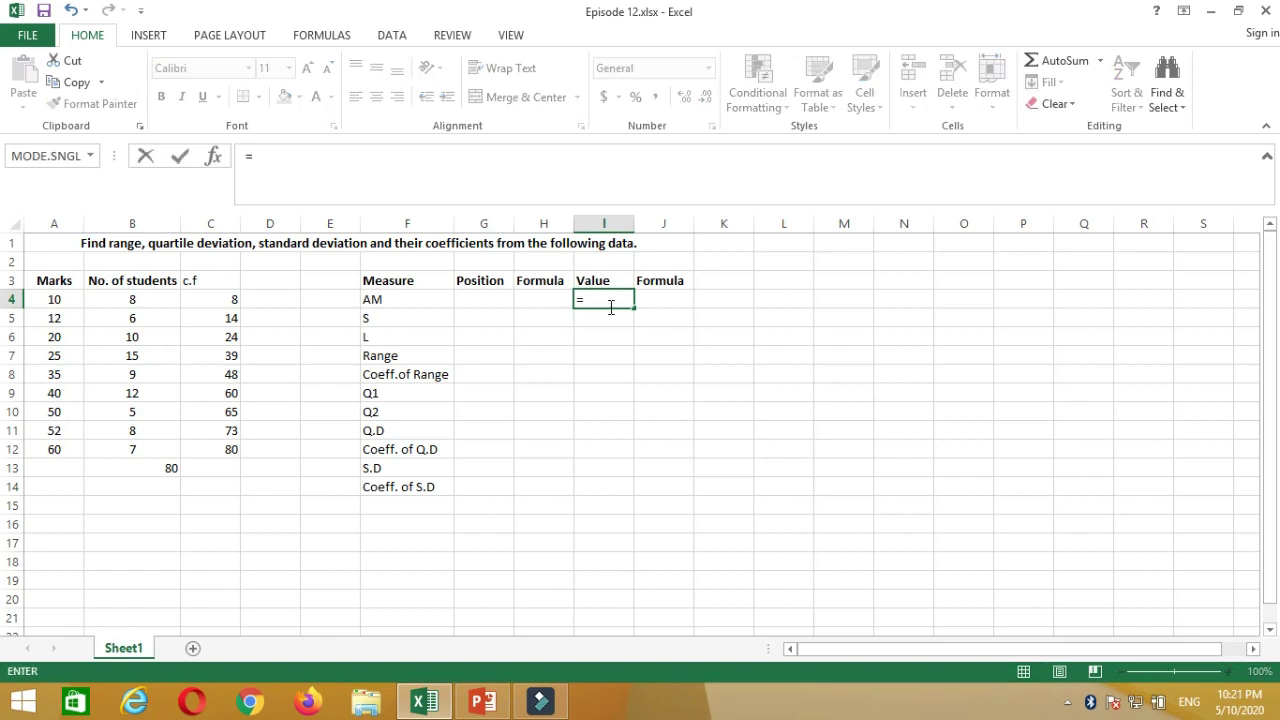
text(sum)
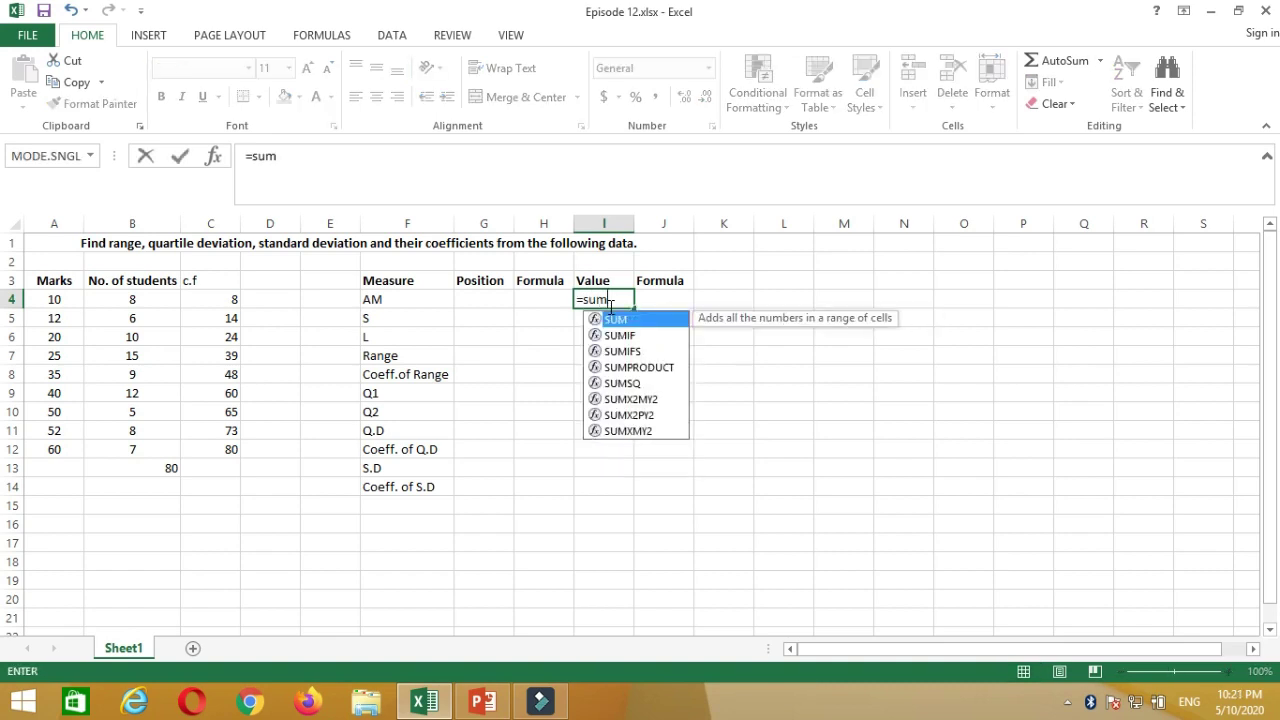
text(p)
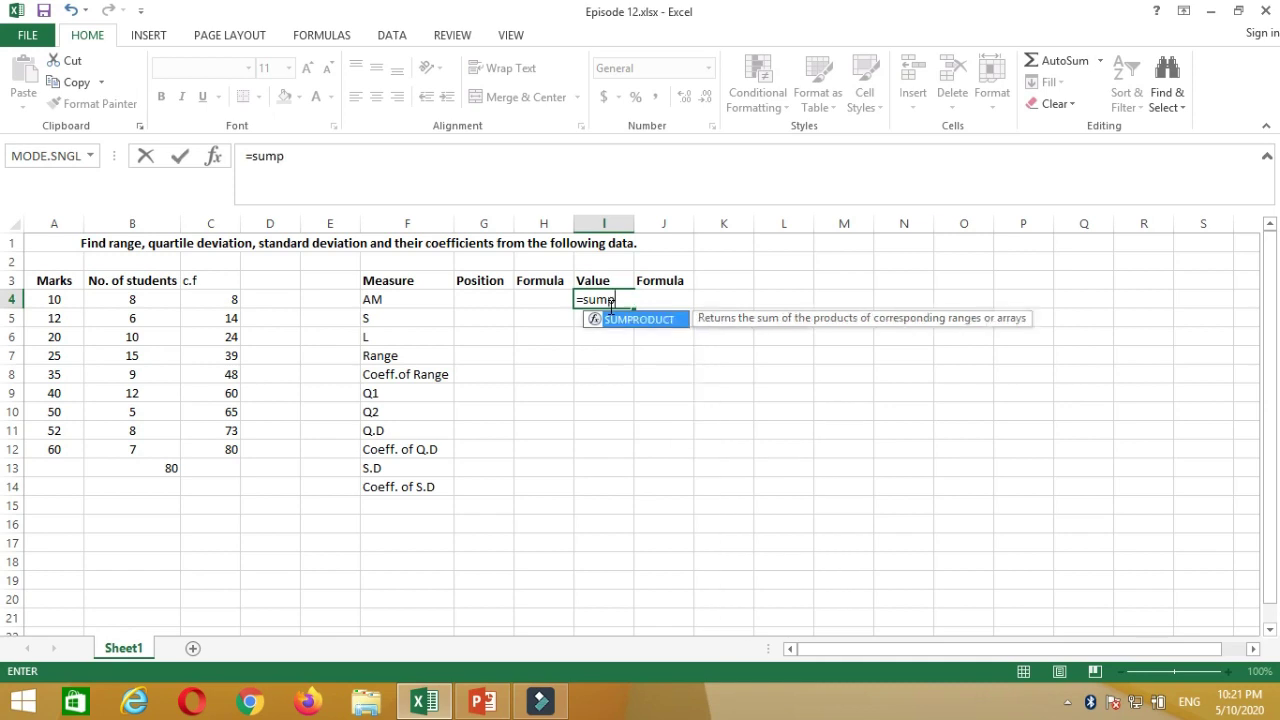
key(Tab)
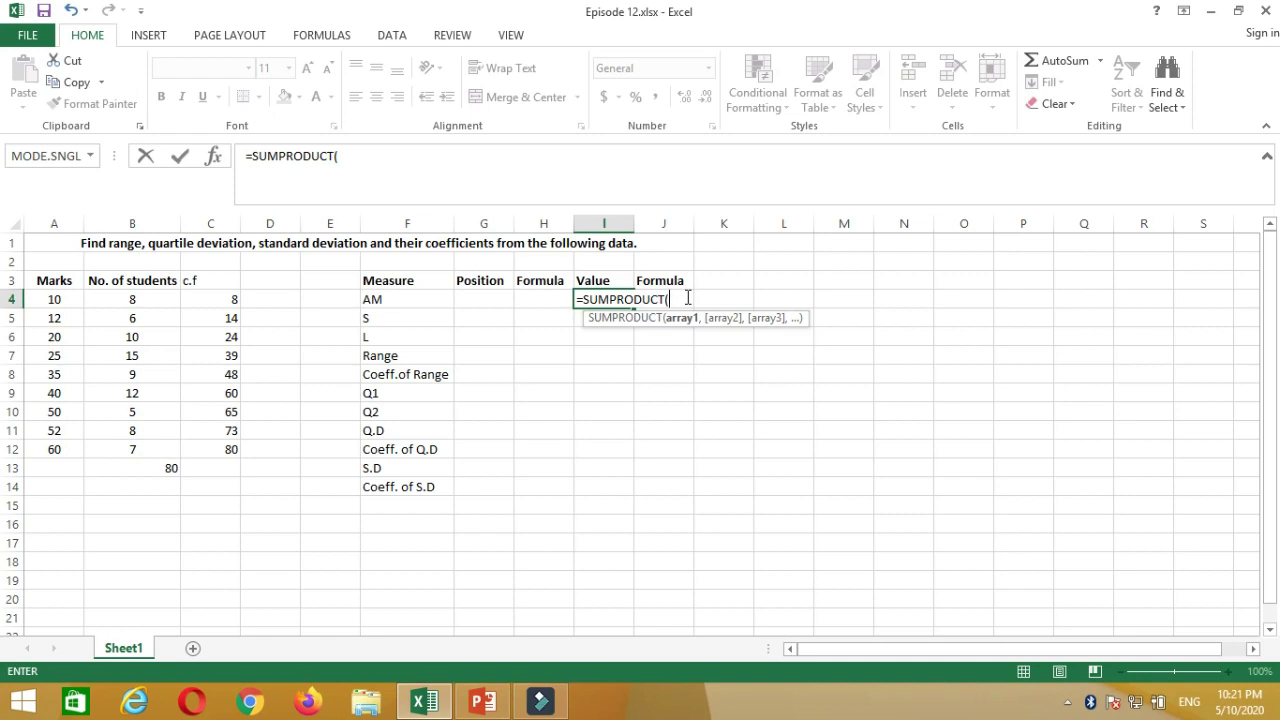
click(135, 299)
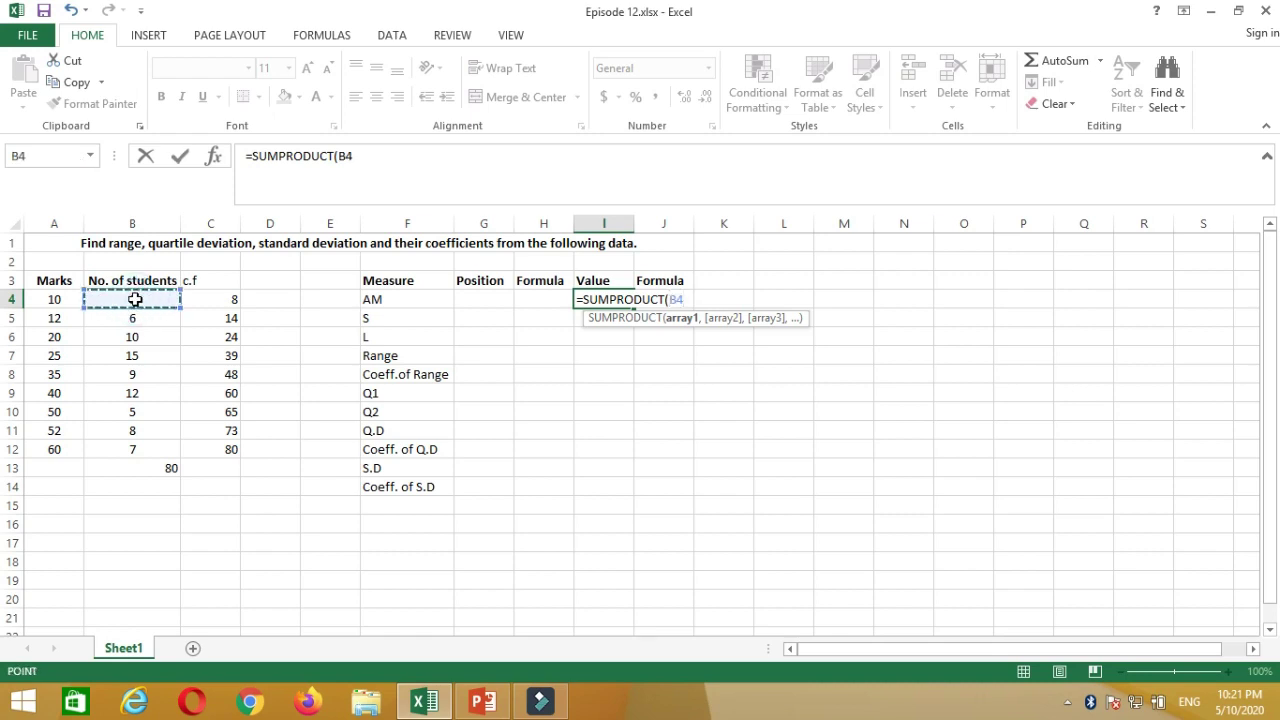
shift+click(134, 451)
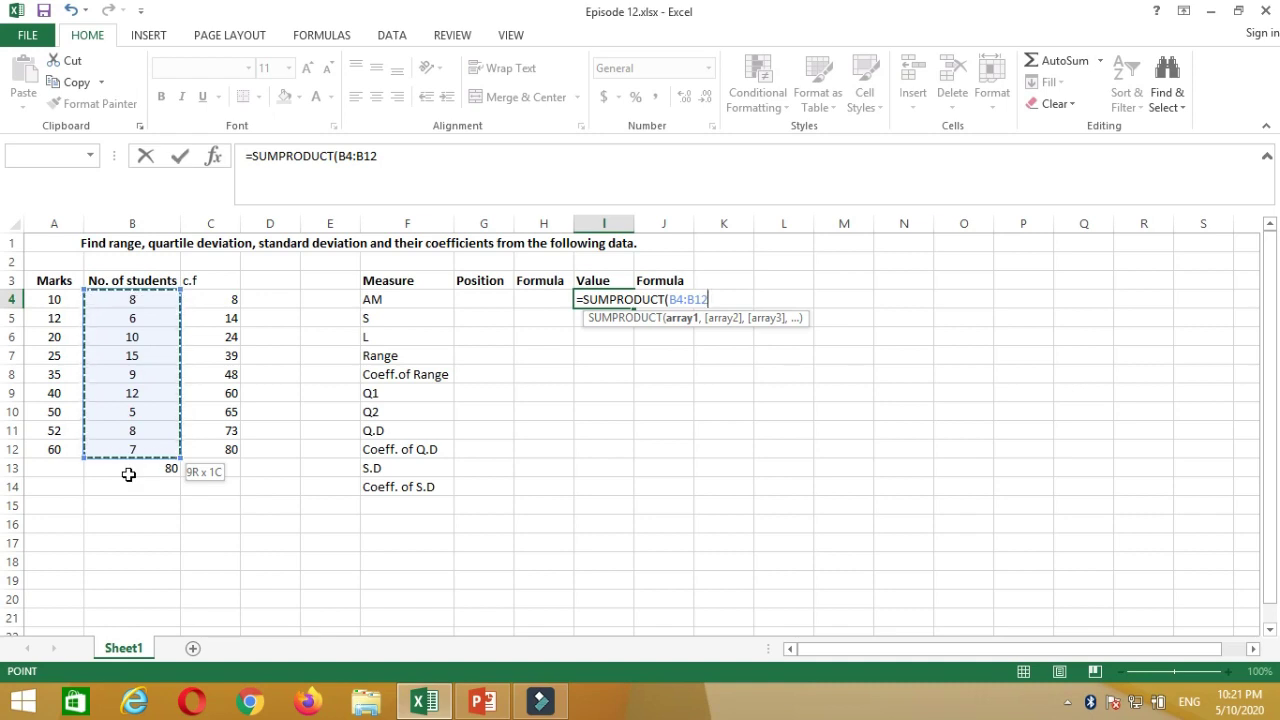
text(,)
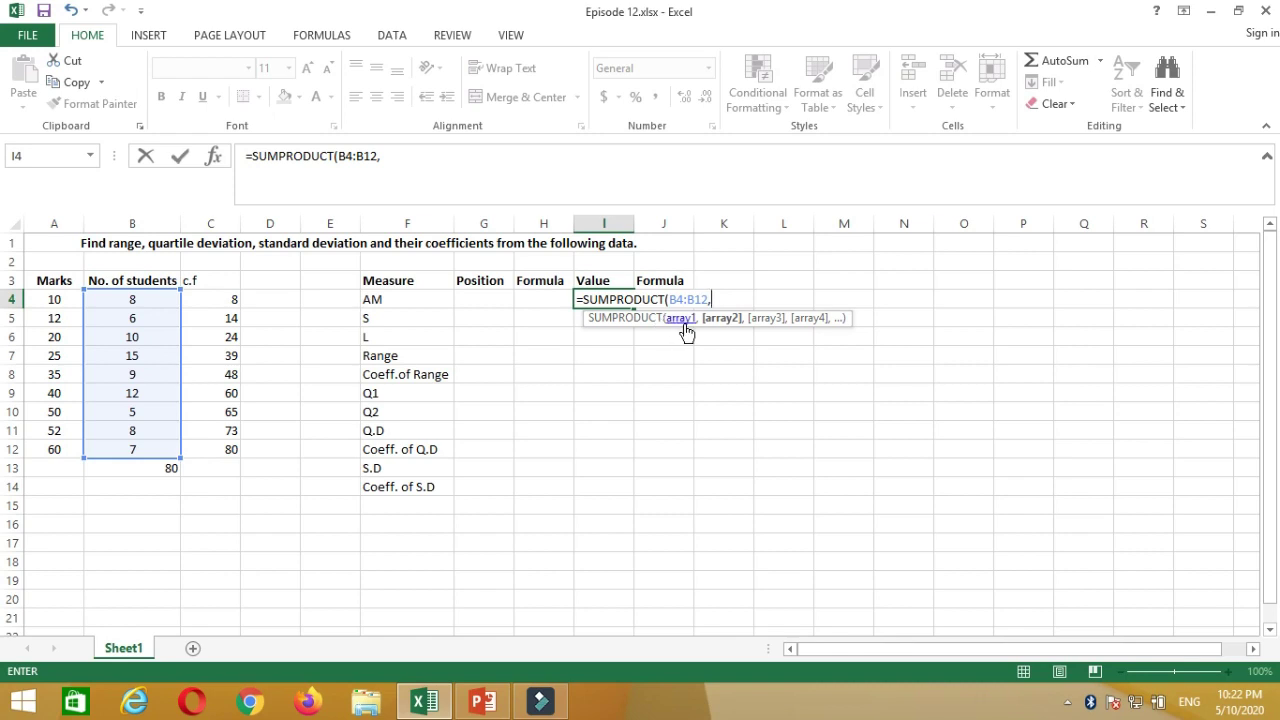
click(53, 299)
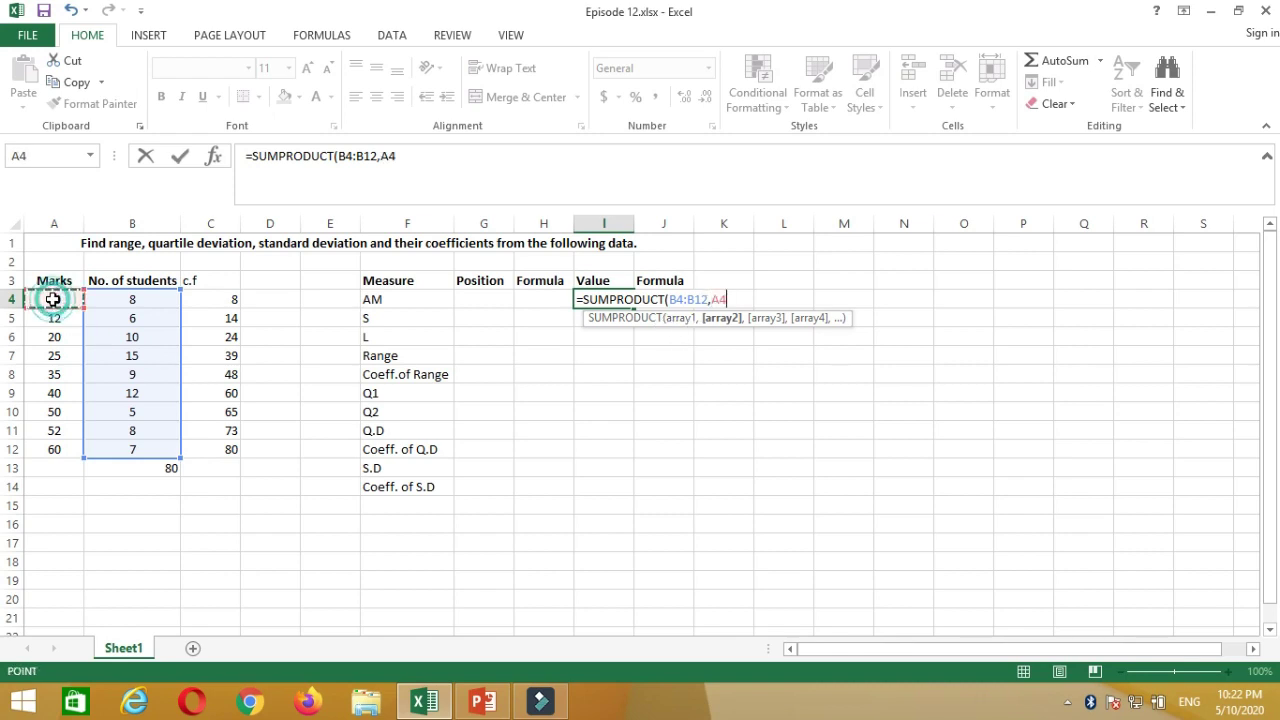
shift+click(54, 449)
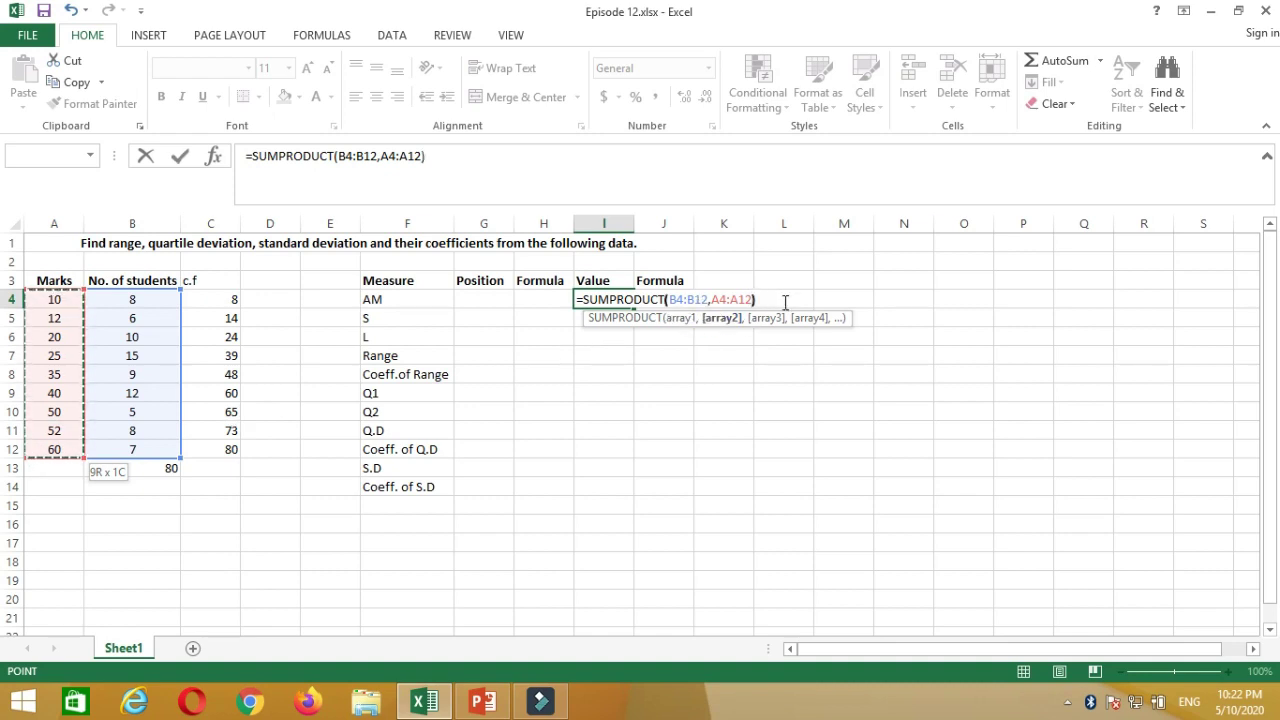
text())
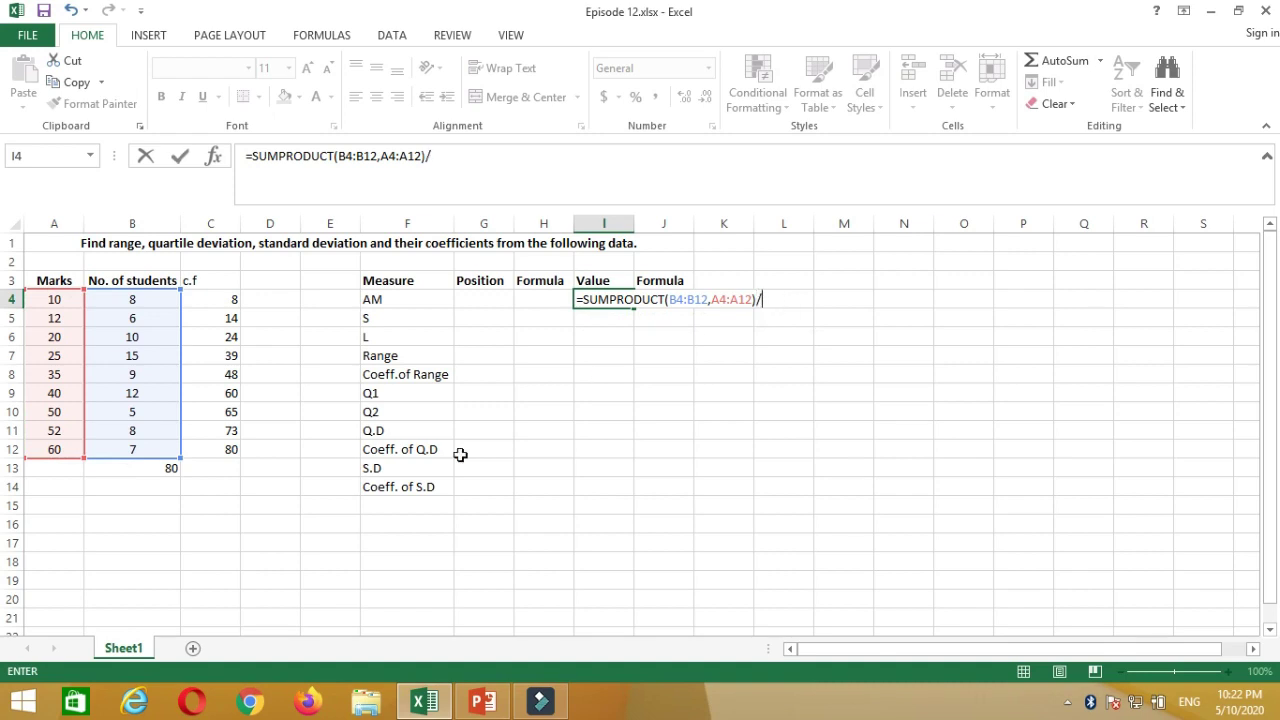
text(/)
click(160, 470)
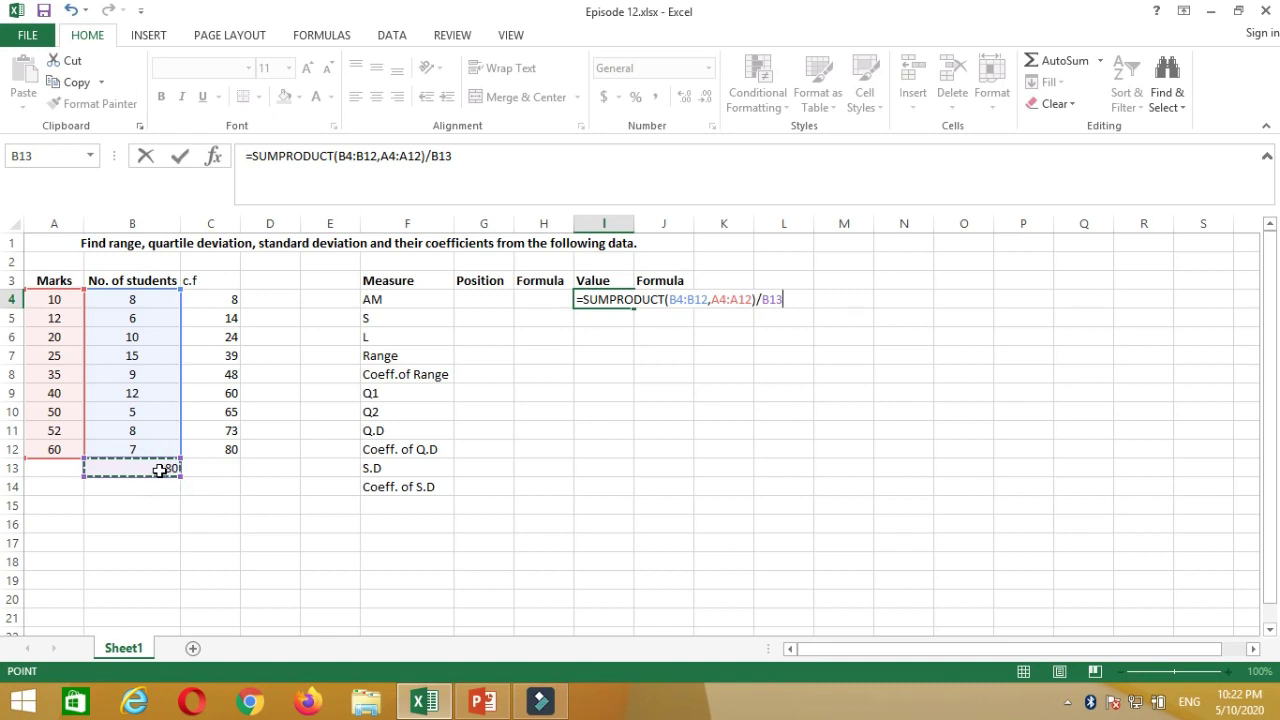
key(Return)
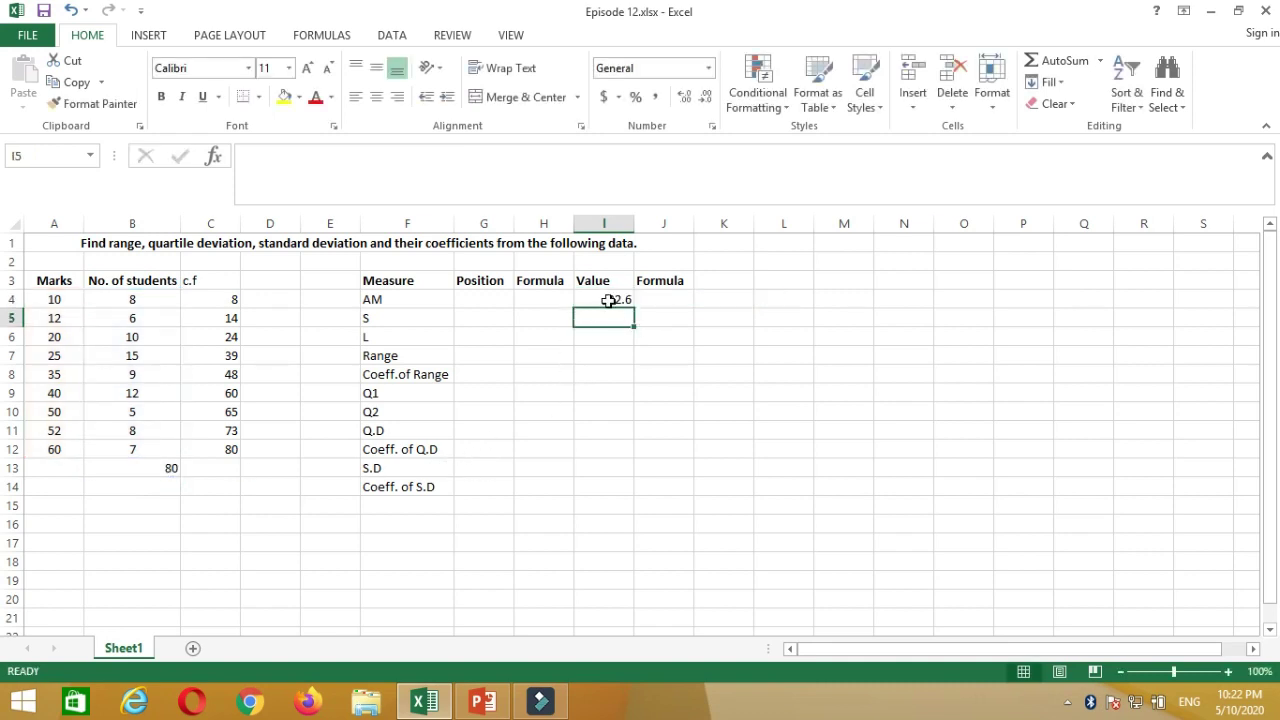
Copy the AM formula =SUMPRODUCT(B4:B12,A4:A12)/B13 from I4 into J4 as text and fit column J to its width.
double_click(607, 300)
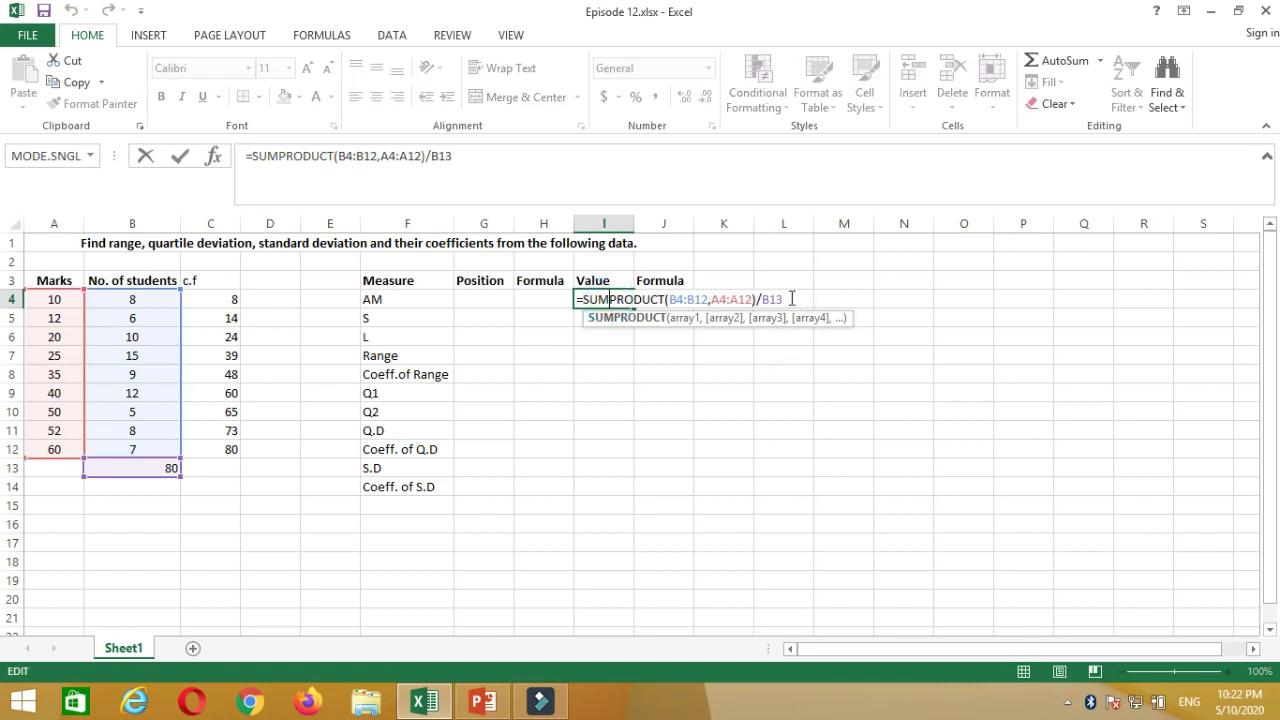
drag(791, 298, 568, 296)
key(ctrl+c)
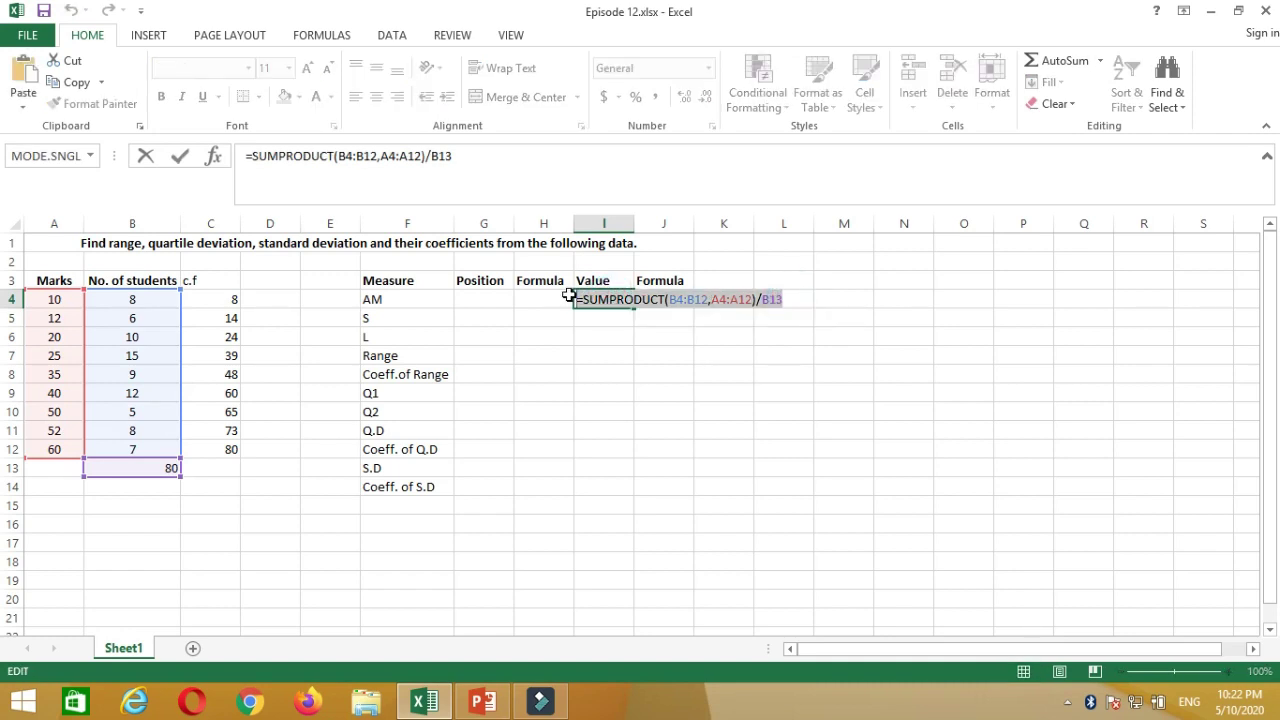
key(Return)
click(666, 303)
double_click(674, 299)
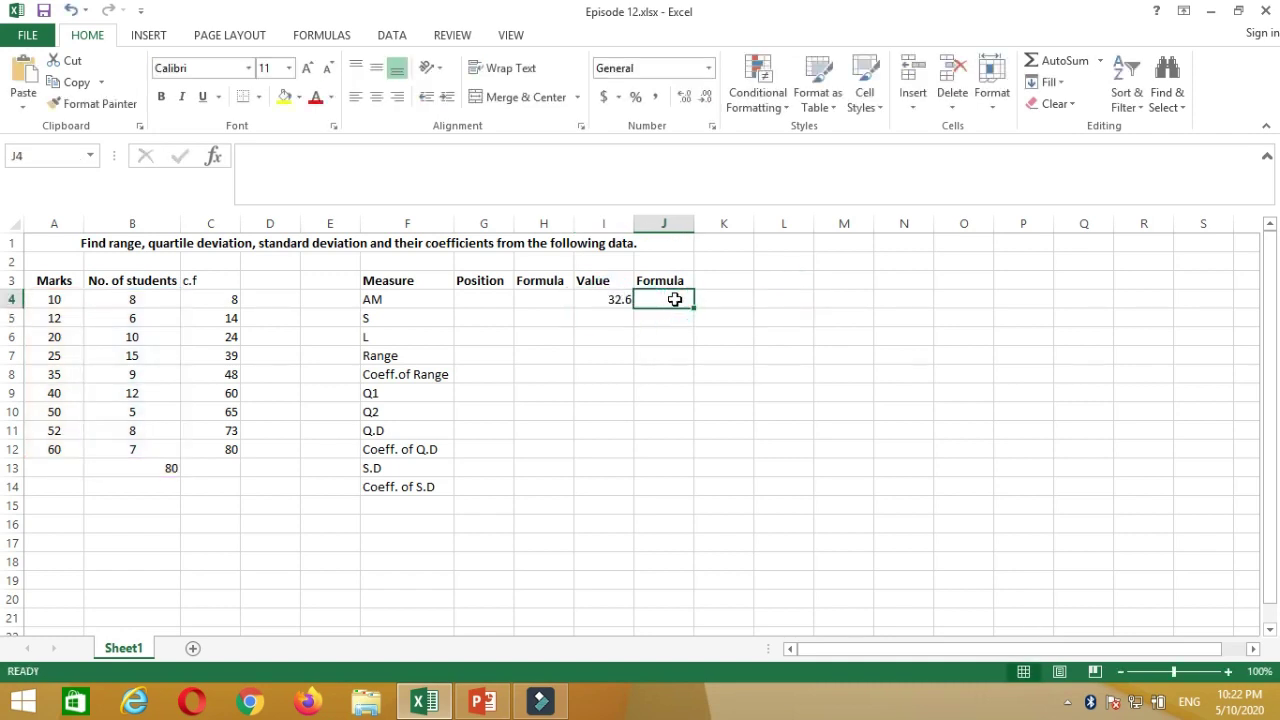
key(ctrl+v)
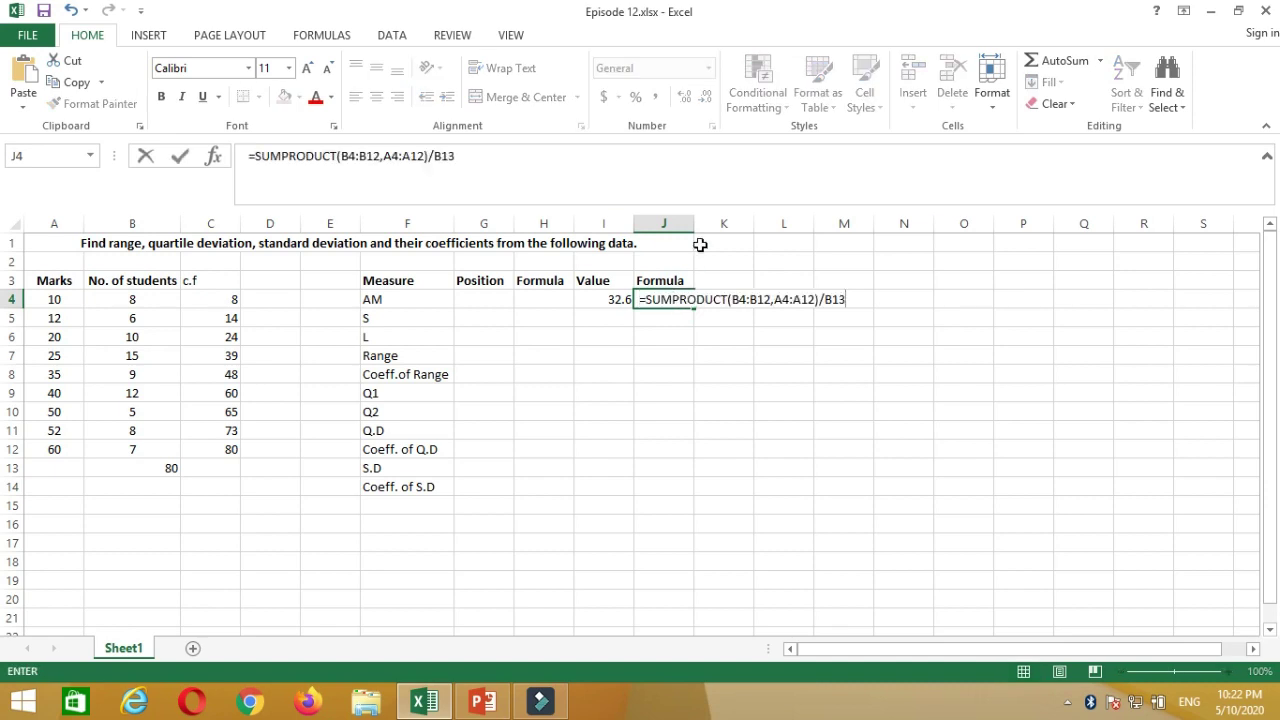
click(692, 216)
double_click(694, 216)
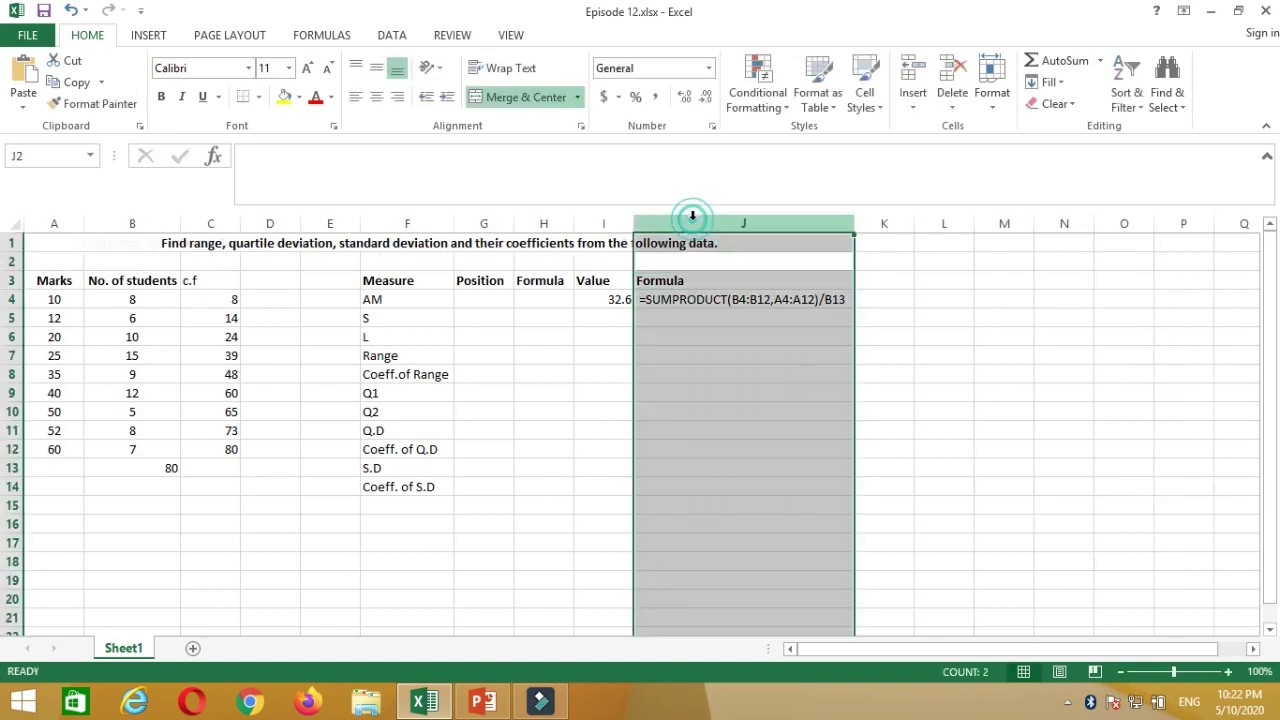
click(543, 318)
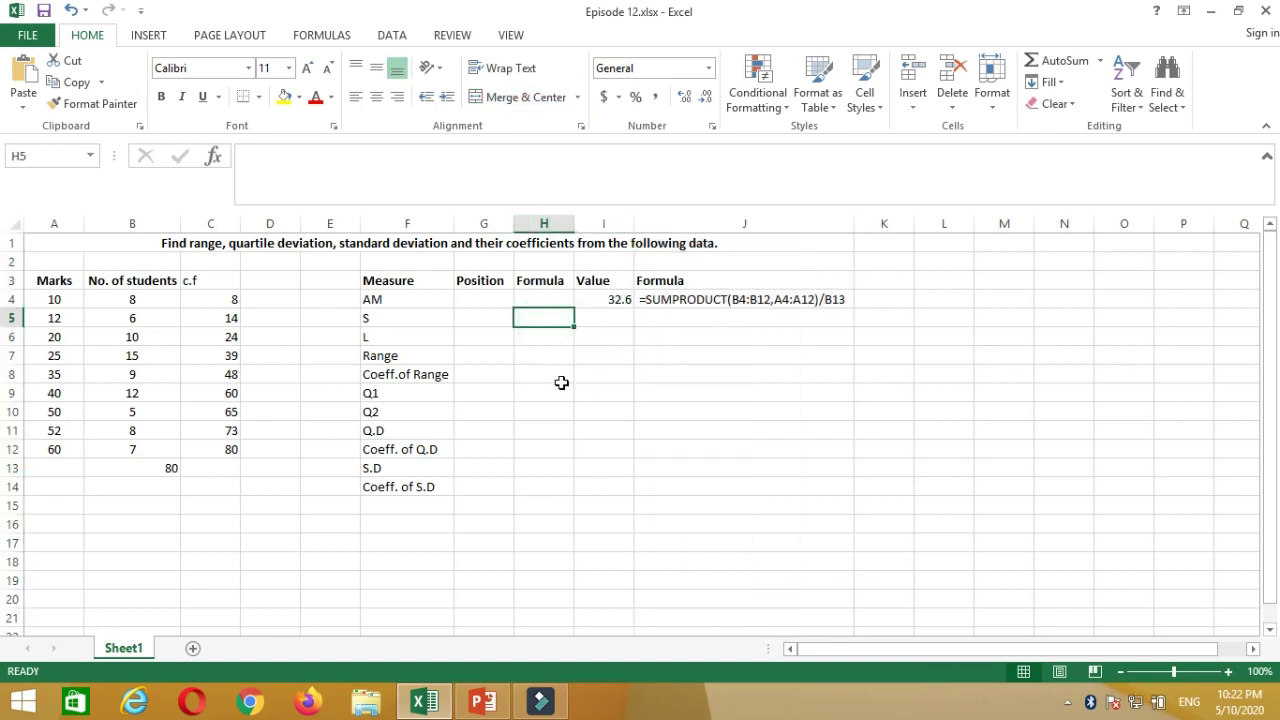
click(390, 359)
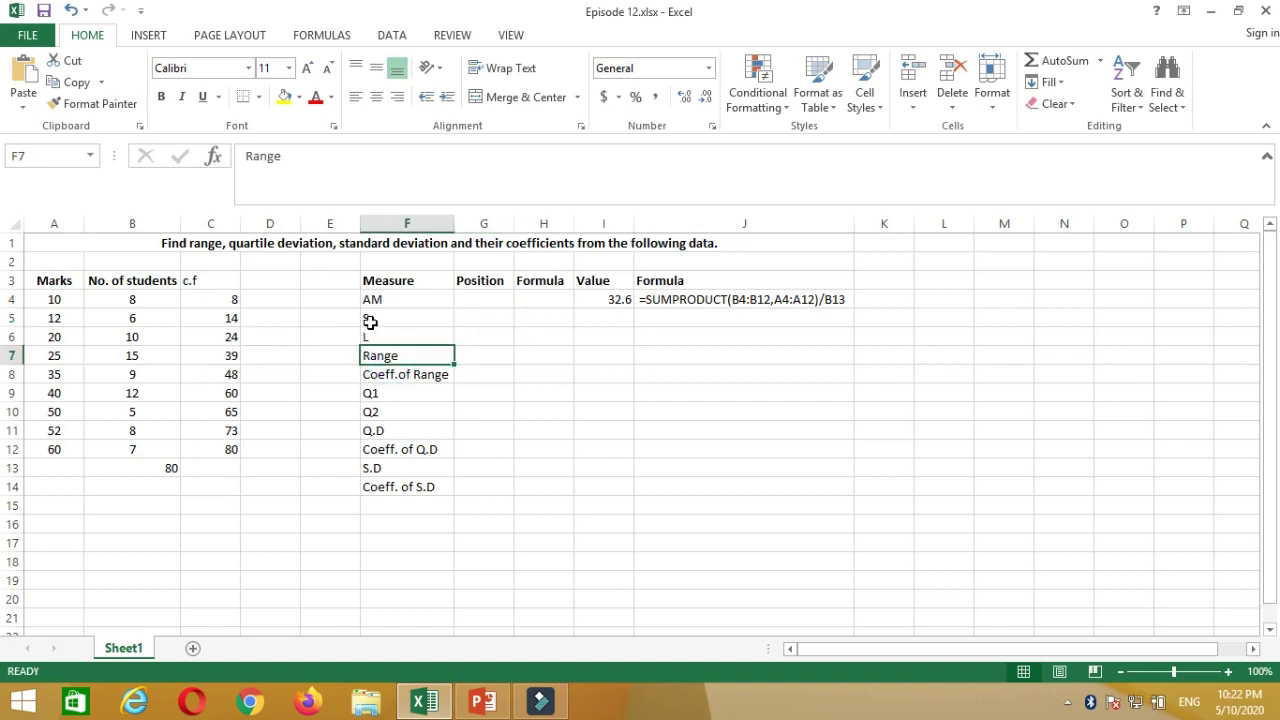
click(370, 322)
click(368, 338)
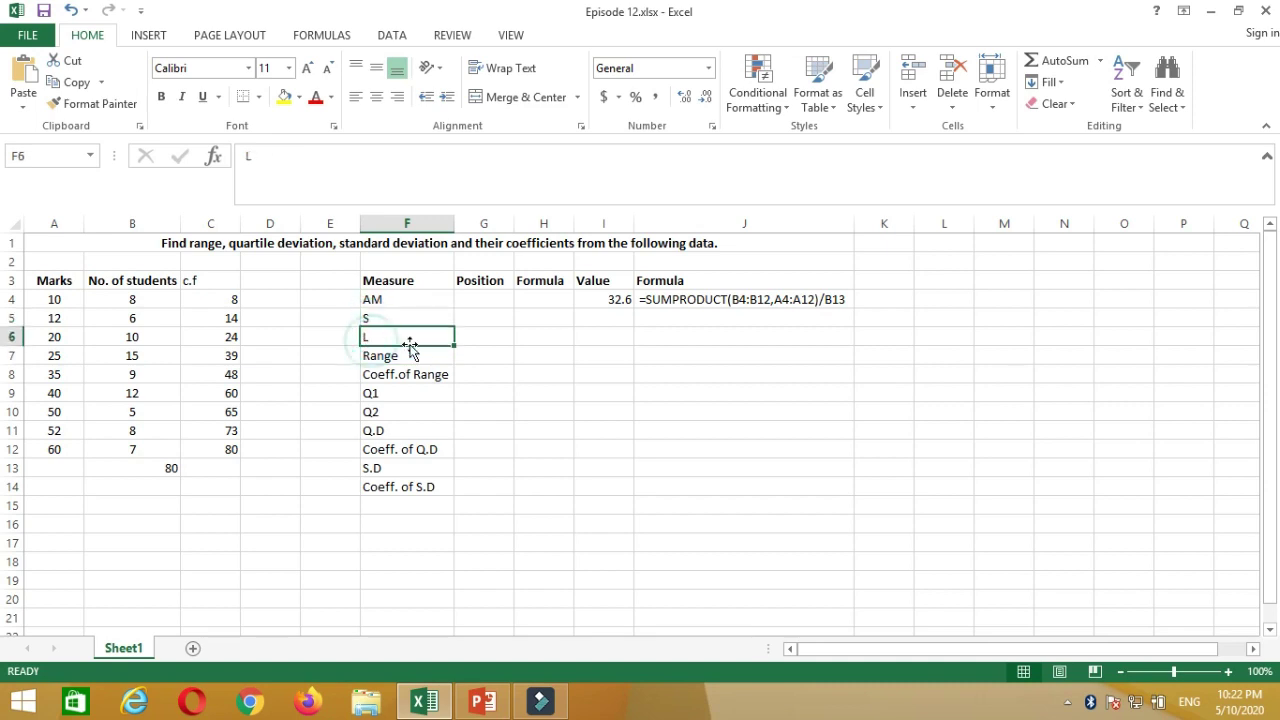
Calculate the smallest mark S in I5 with the formula =MIN(A4:A12).
click(612, 319)
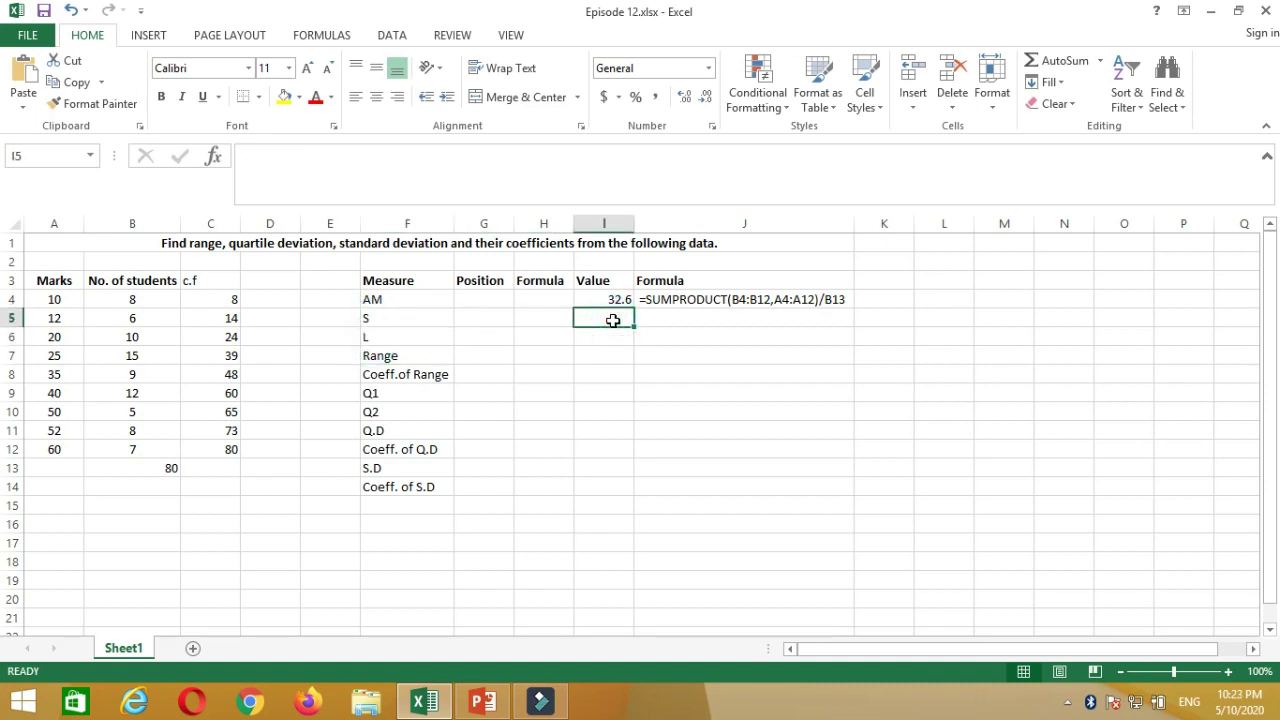
text(=)
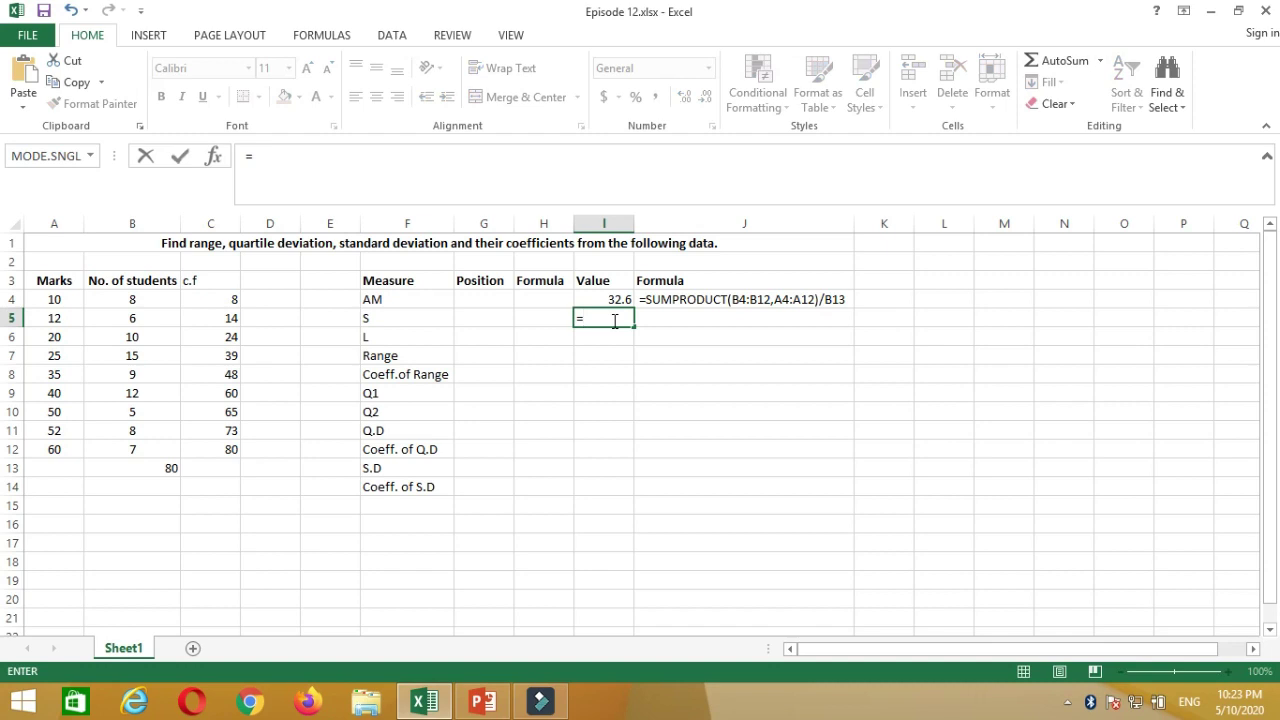
text(min)
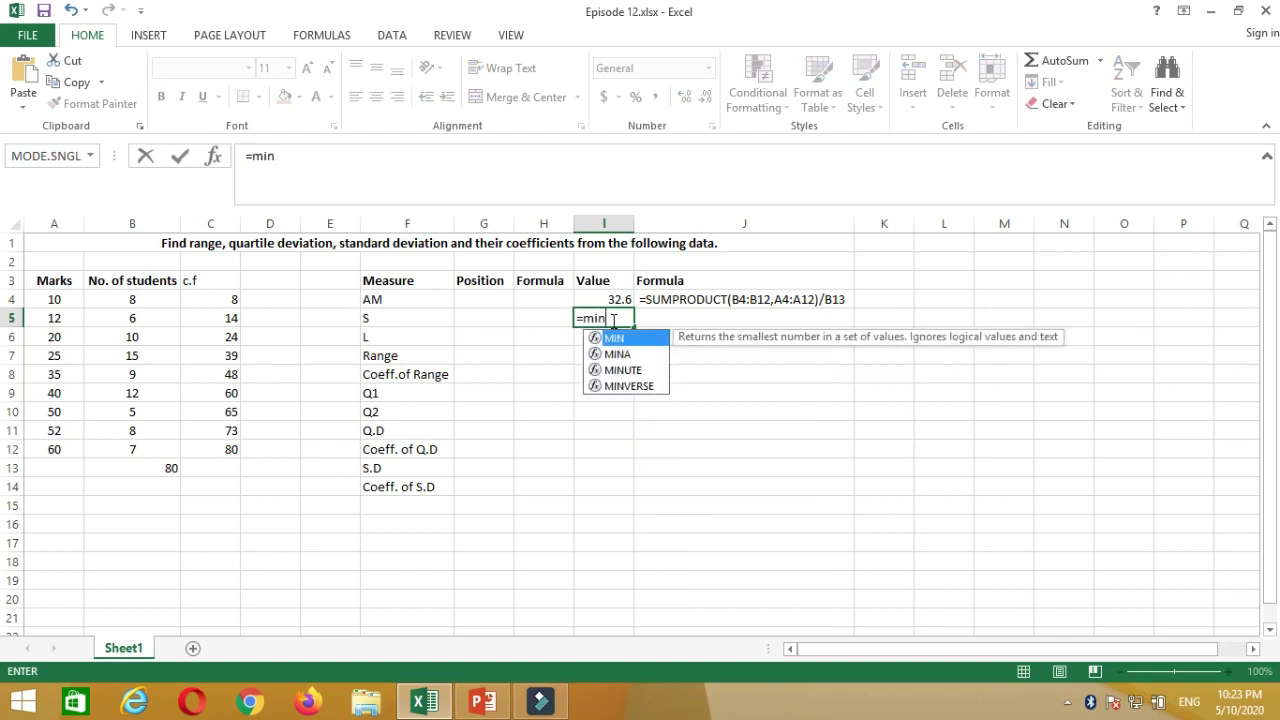
key(Tab)
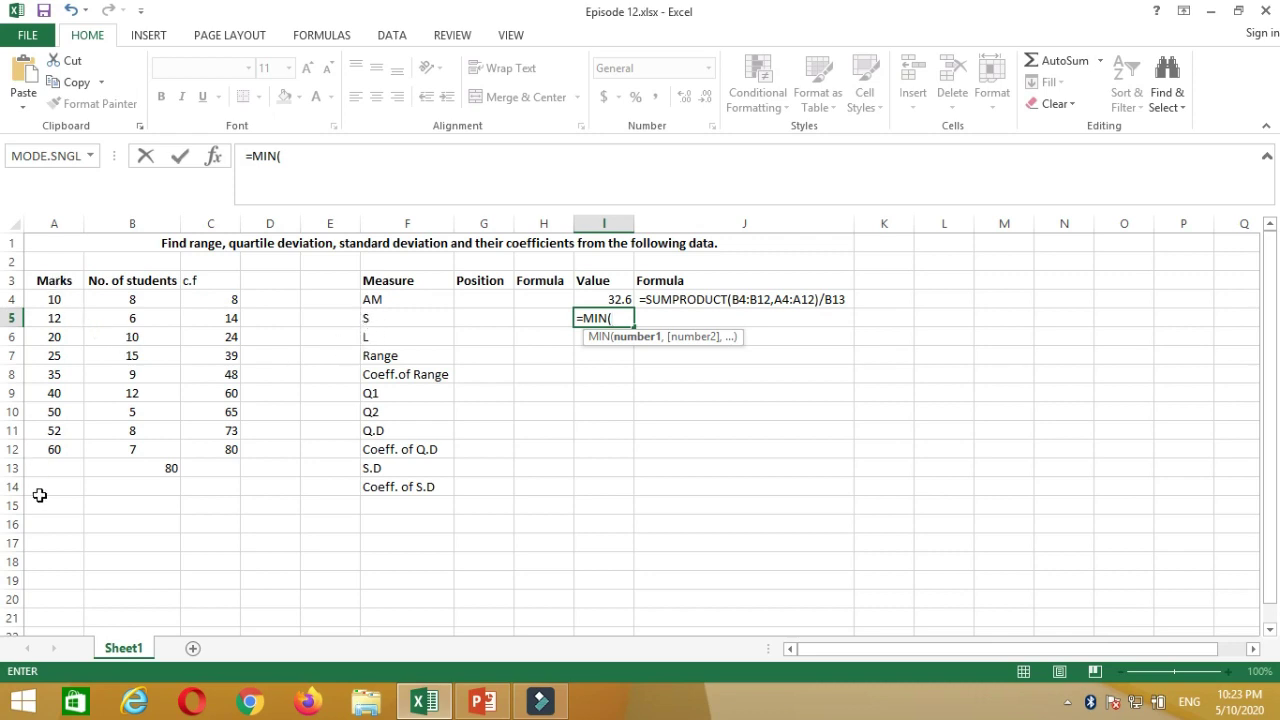
click(54, 299)
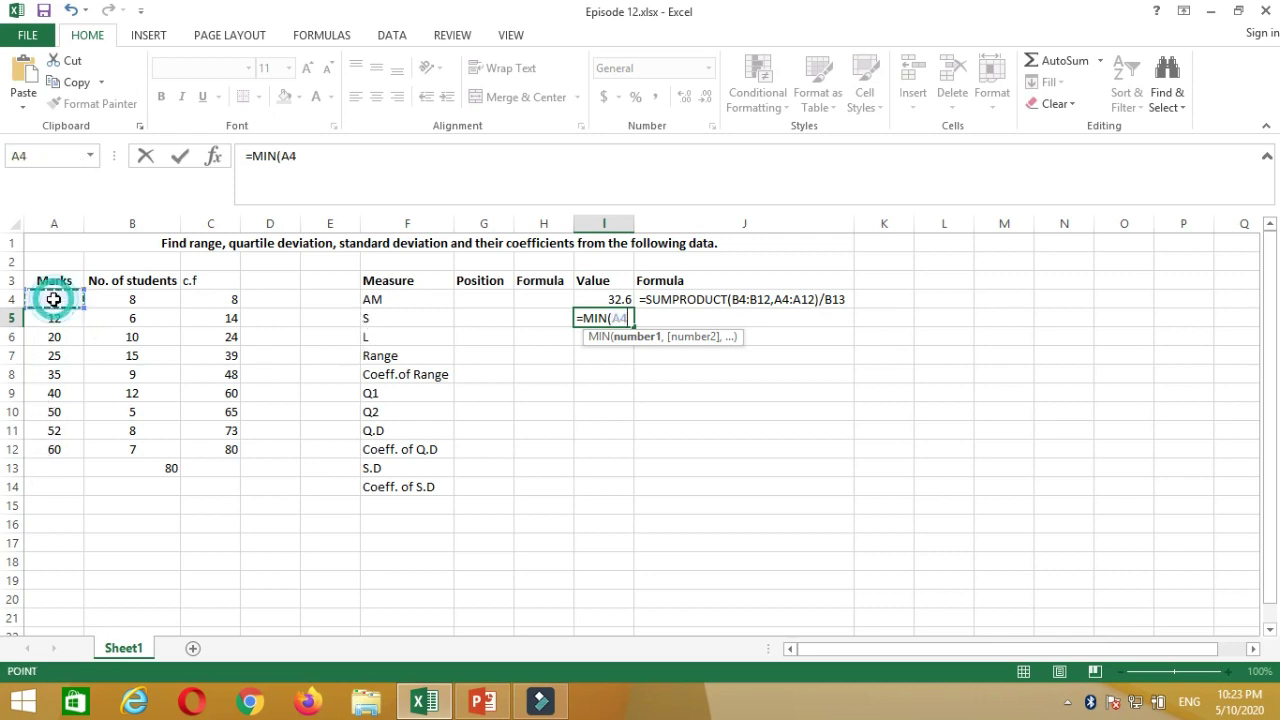
shift+click(62, 449)
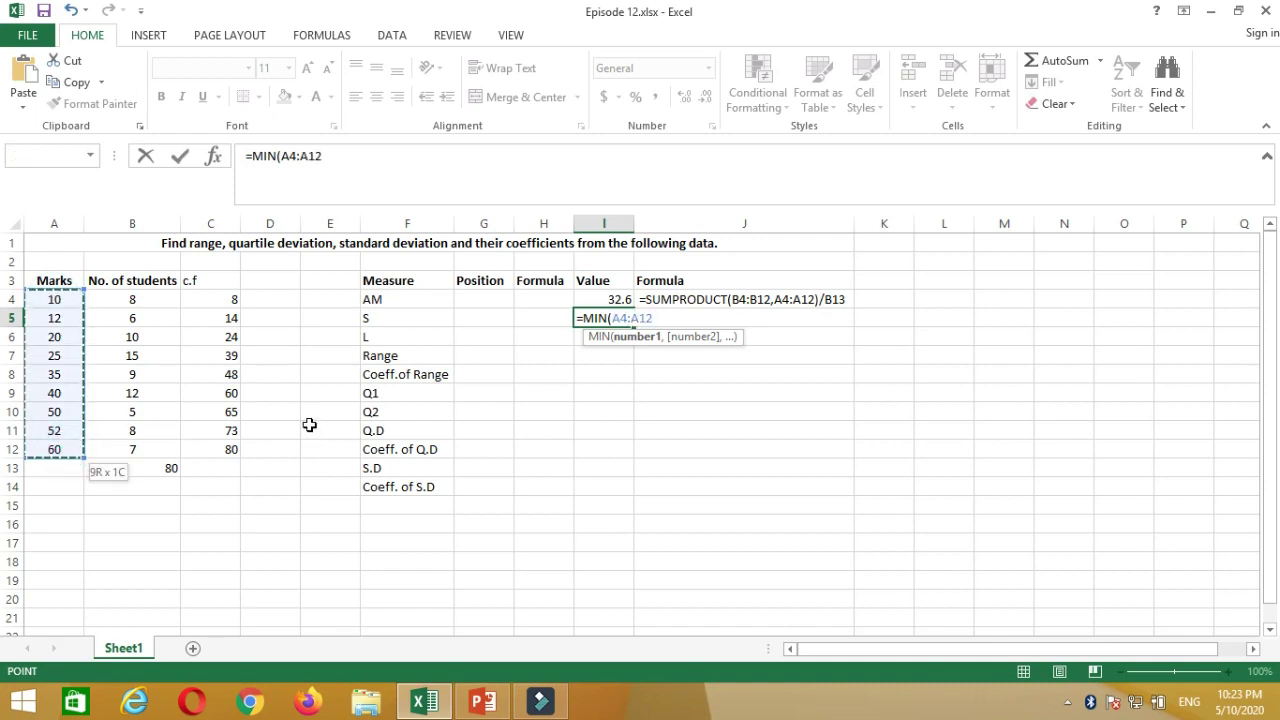
key(Return)
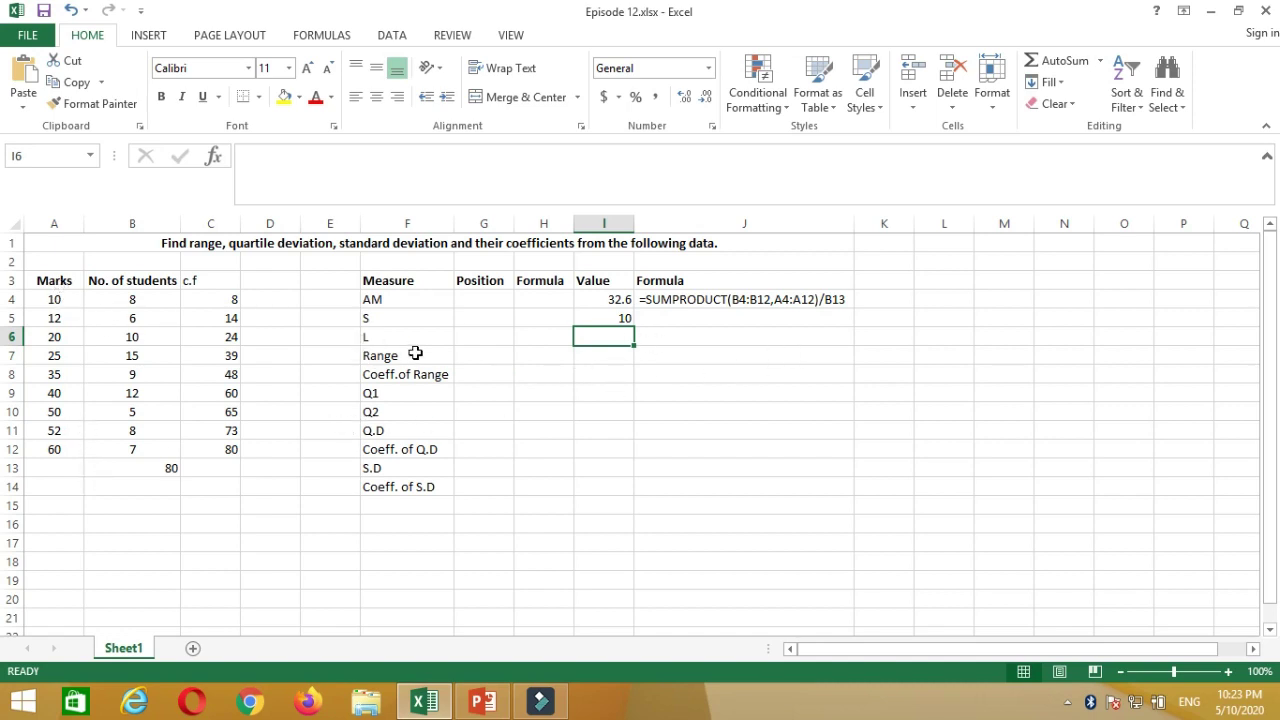
Calculate the largest mark L in I6 with the formula =MAX(A4:A12).
text(=m)
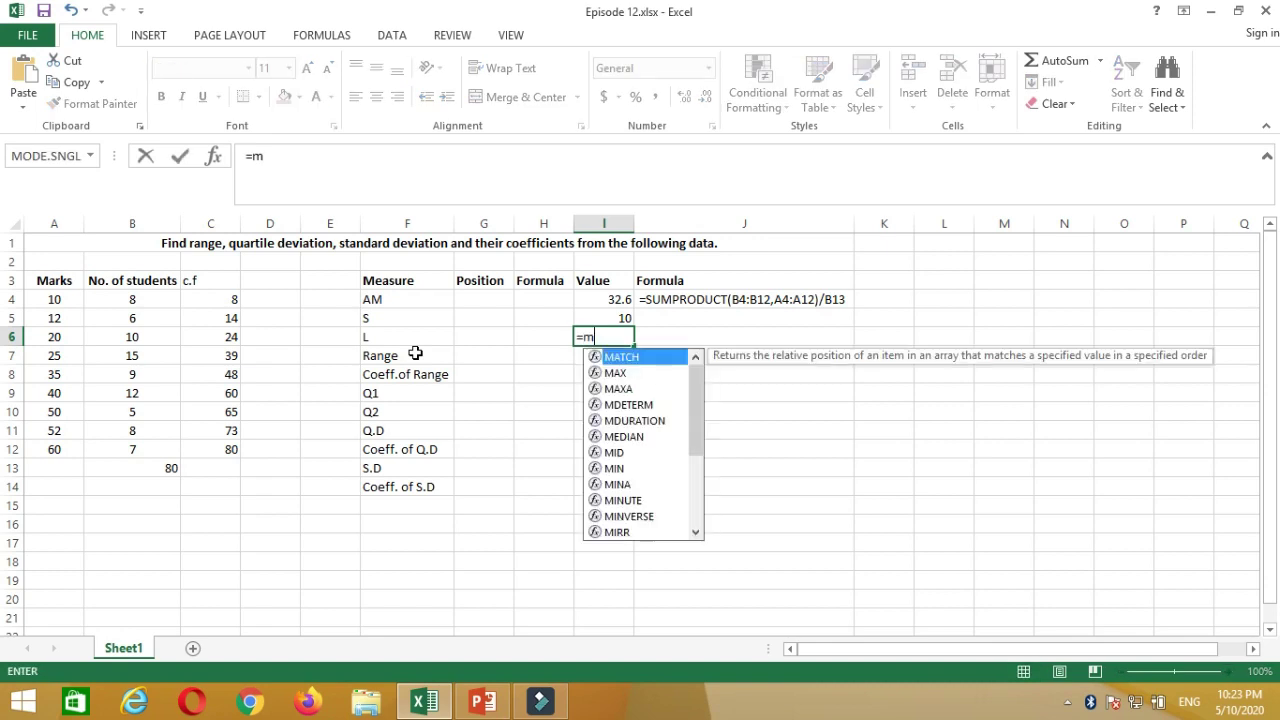
text(ax)
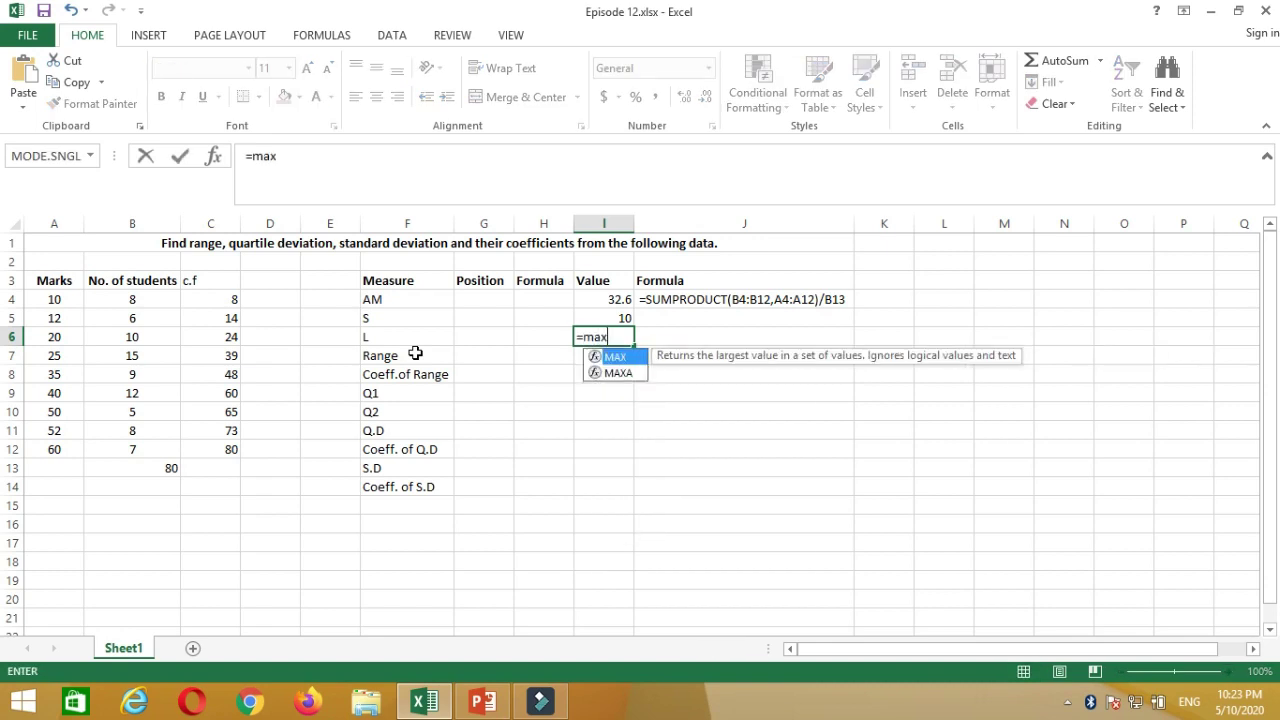
double_click(612, 358)
click(56, 298)
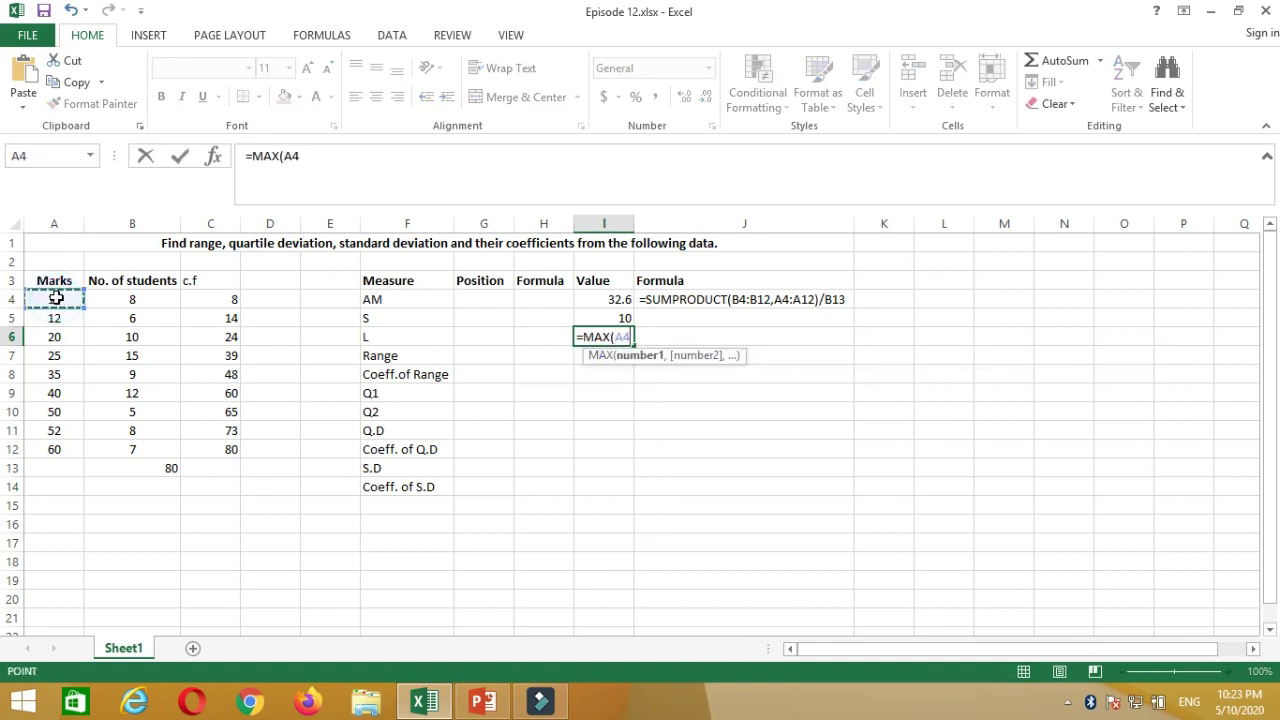
shift+click(51, 451)
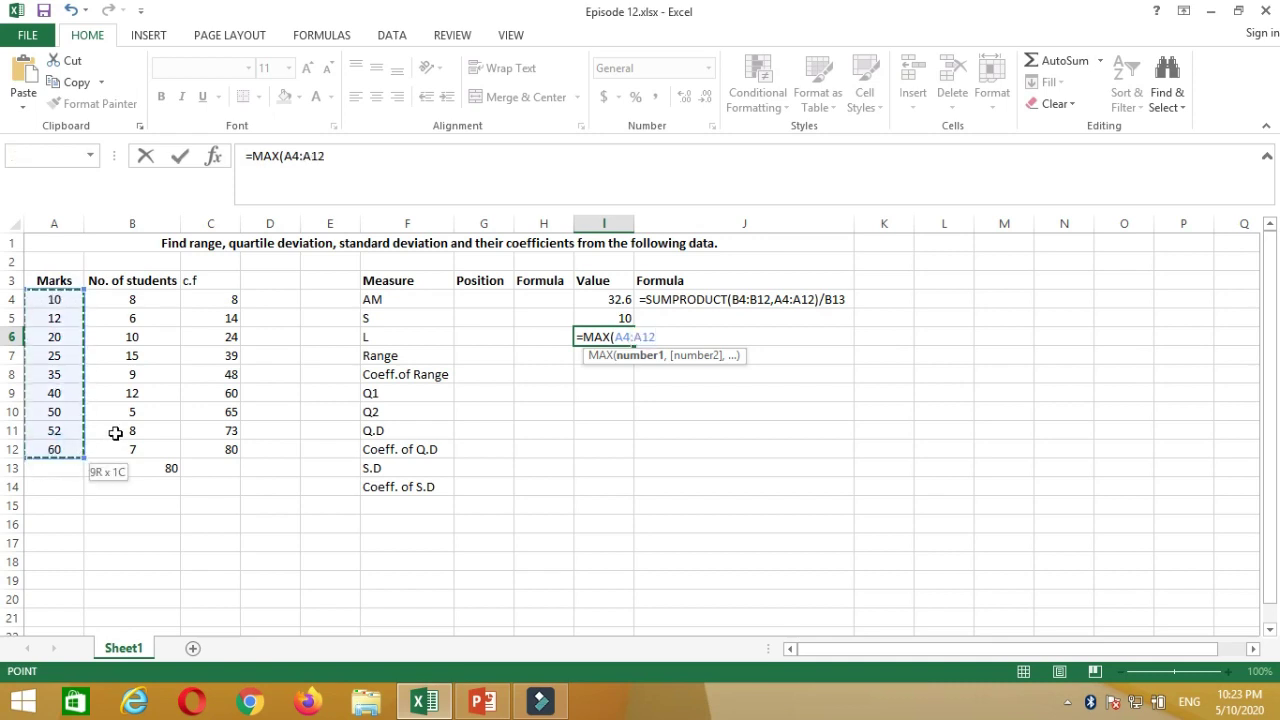
text())
key(Return)
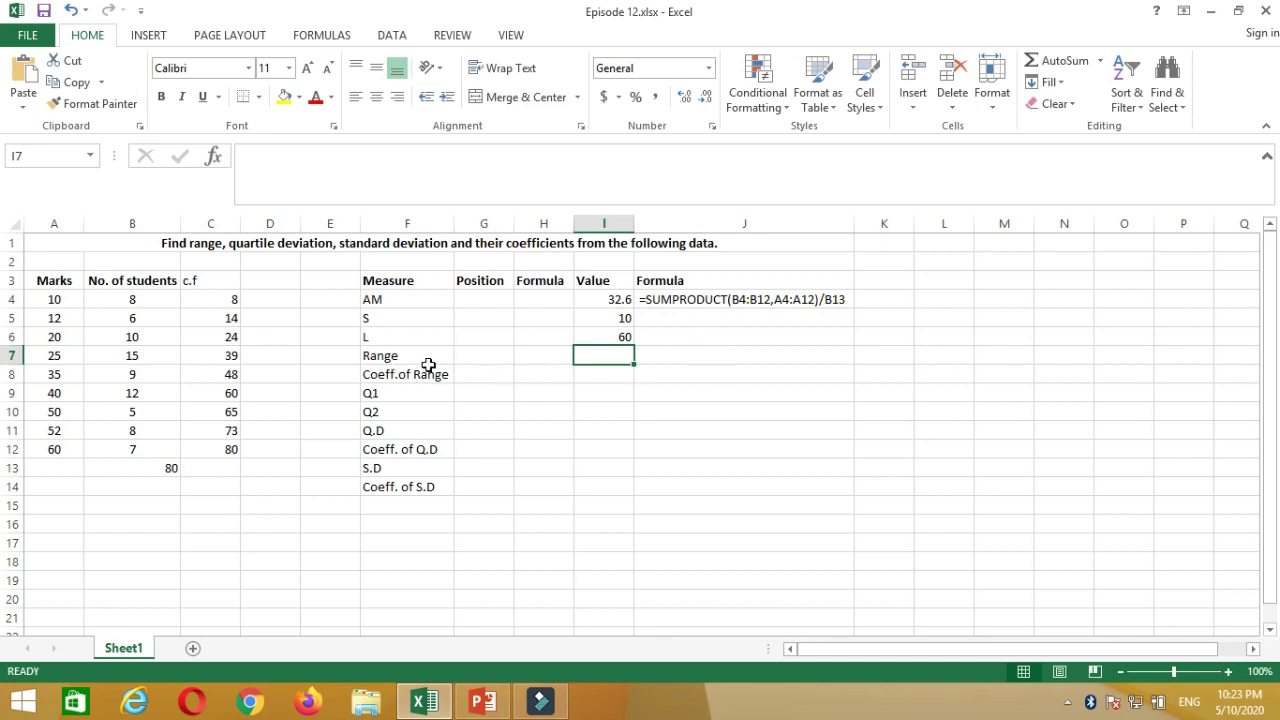
Calculate the range in I7 by subtracting S from L with the formula =I6-I5.
text(=)
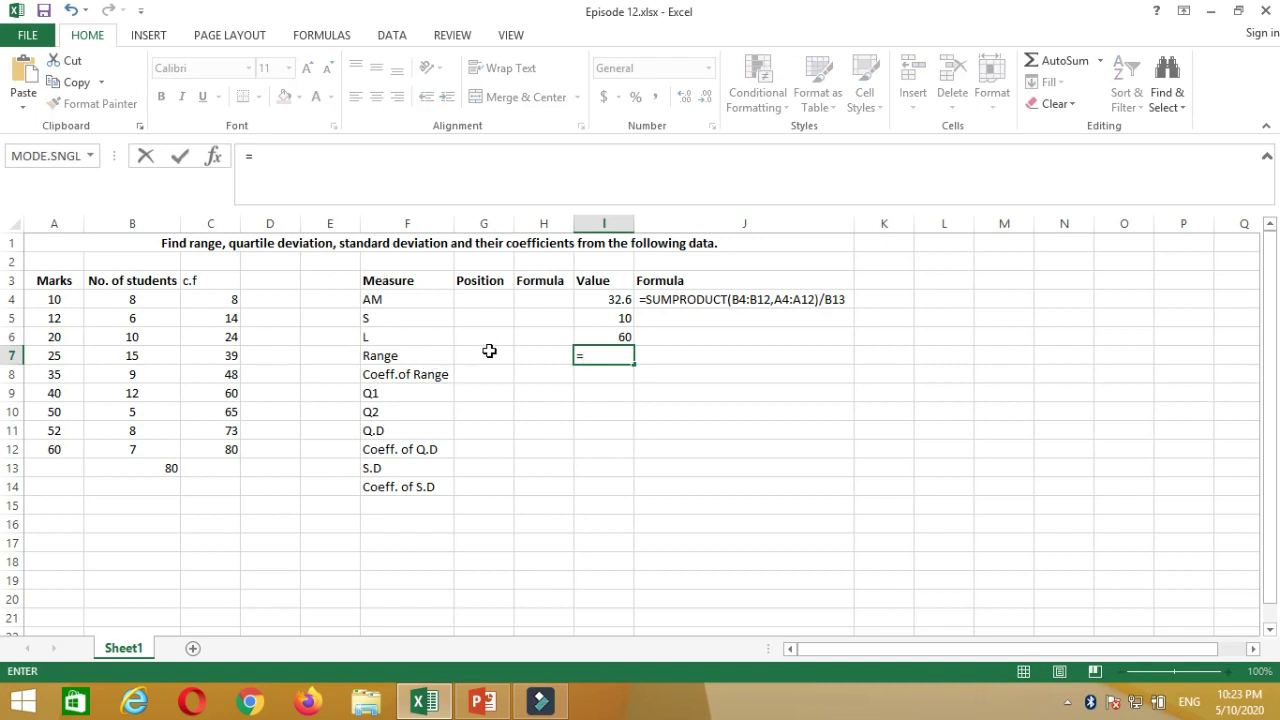
click(603, 339)
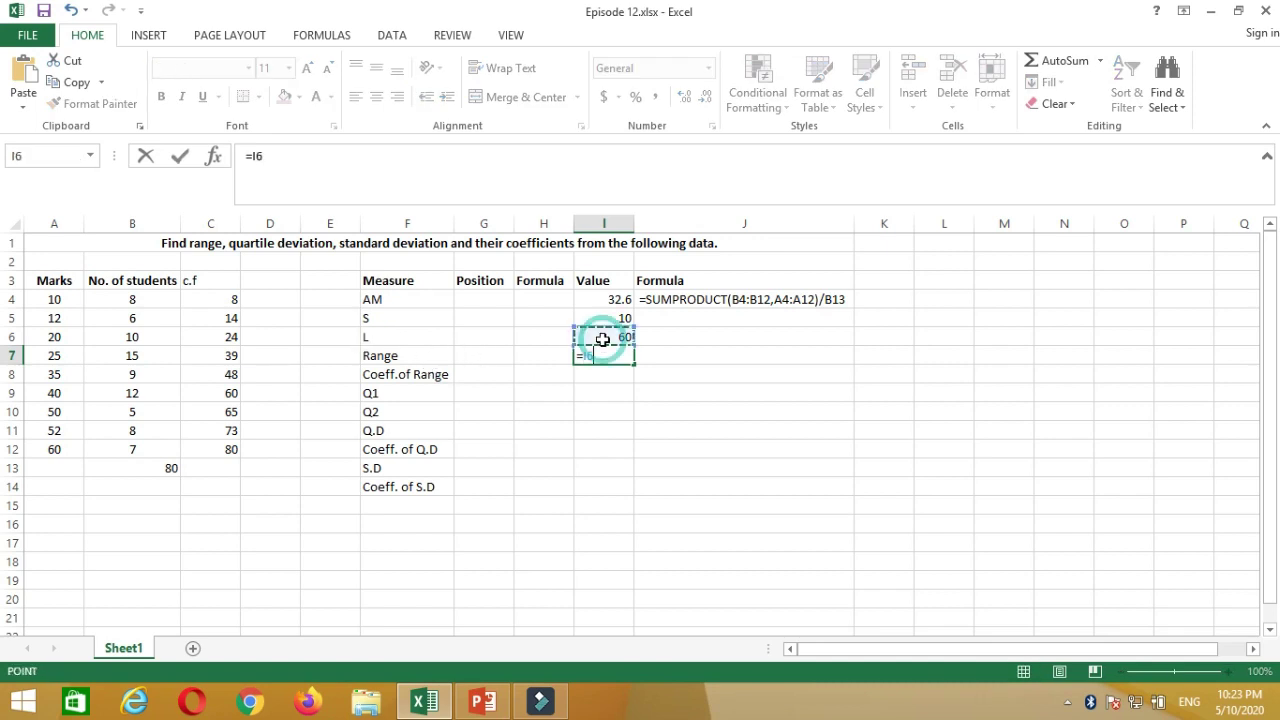
text(-)
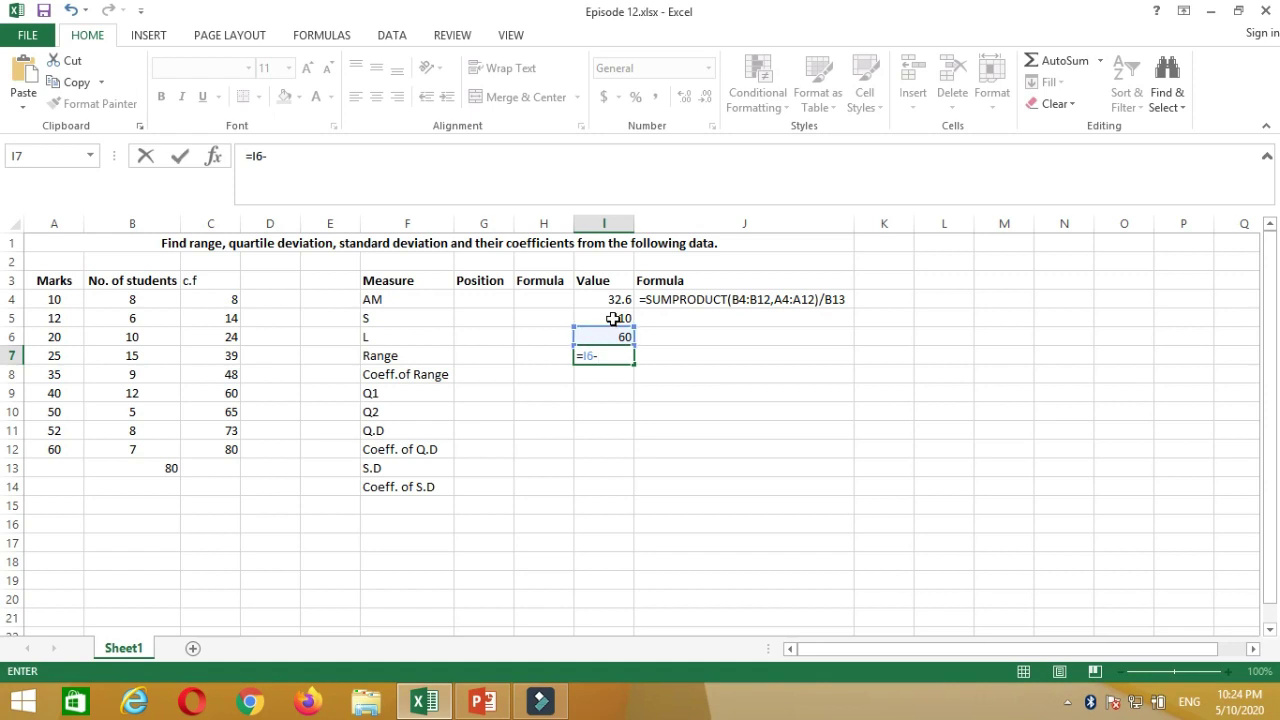
click(613, 318)
key(Return)
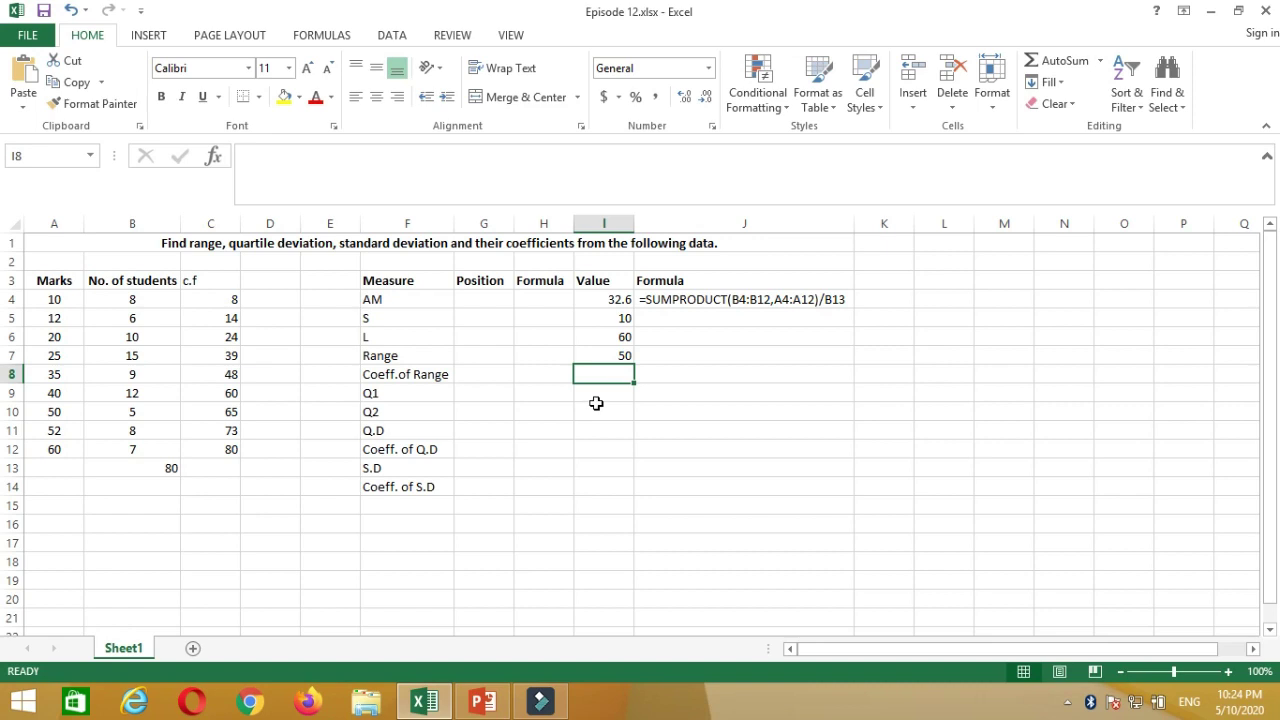
Calculate the coefficient of range in I8 with the formula =I7/(I6+I5).
text(=)
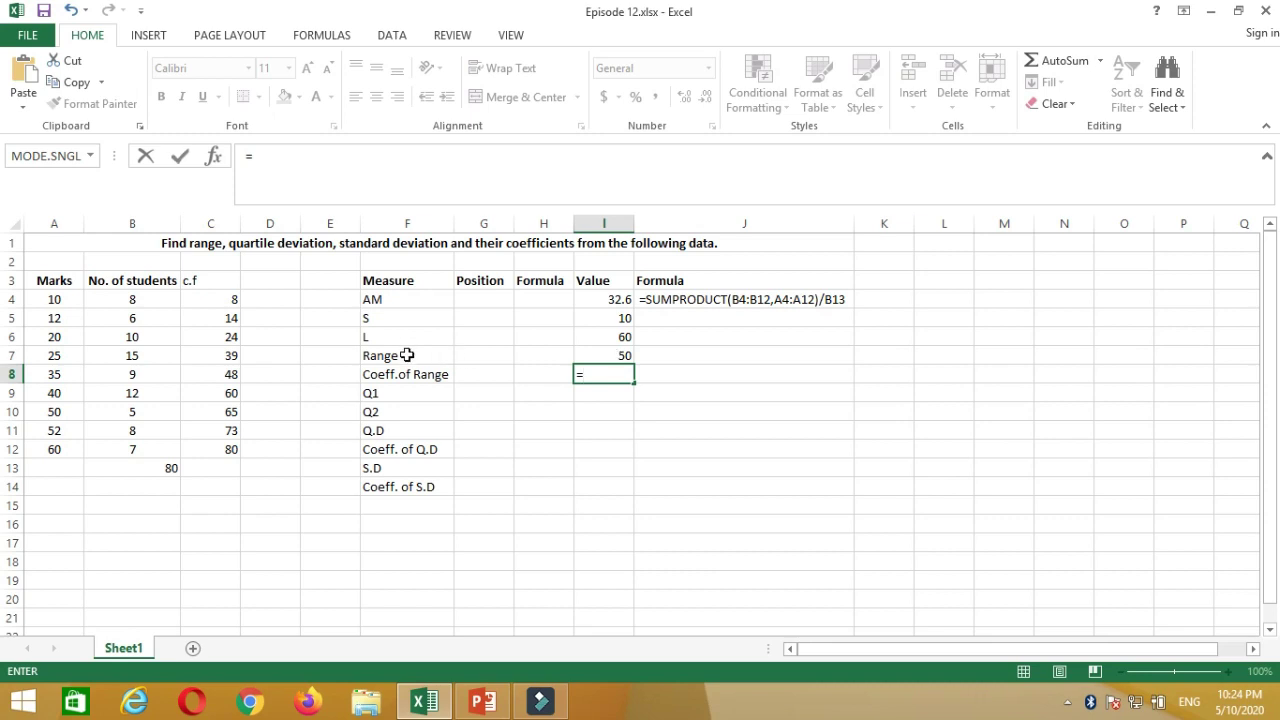
click(604, 353)
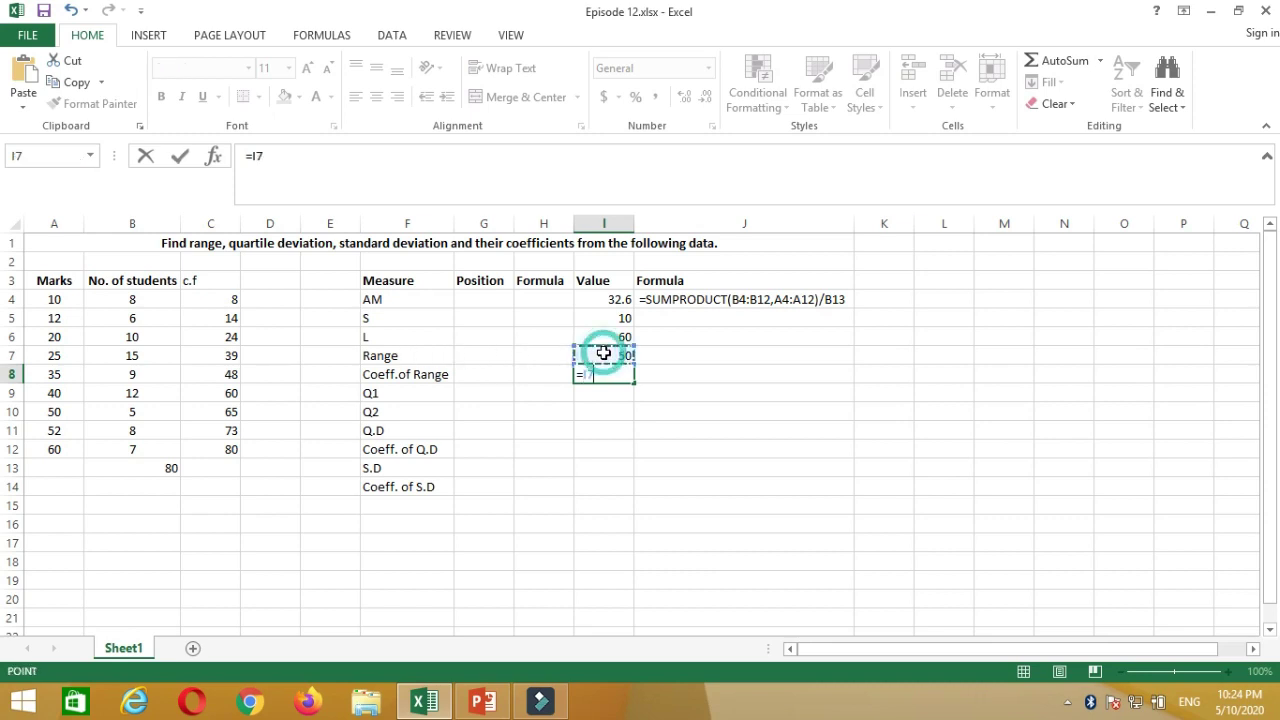
text(/()
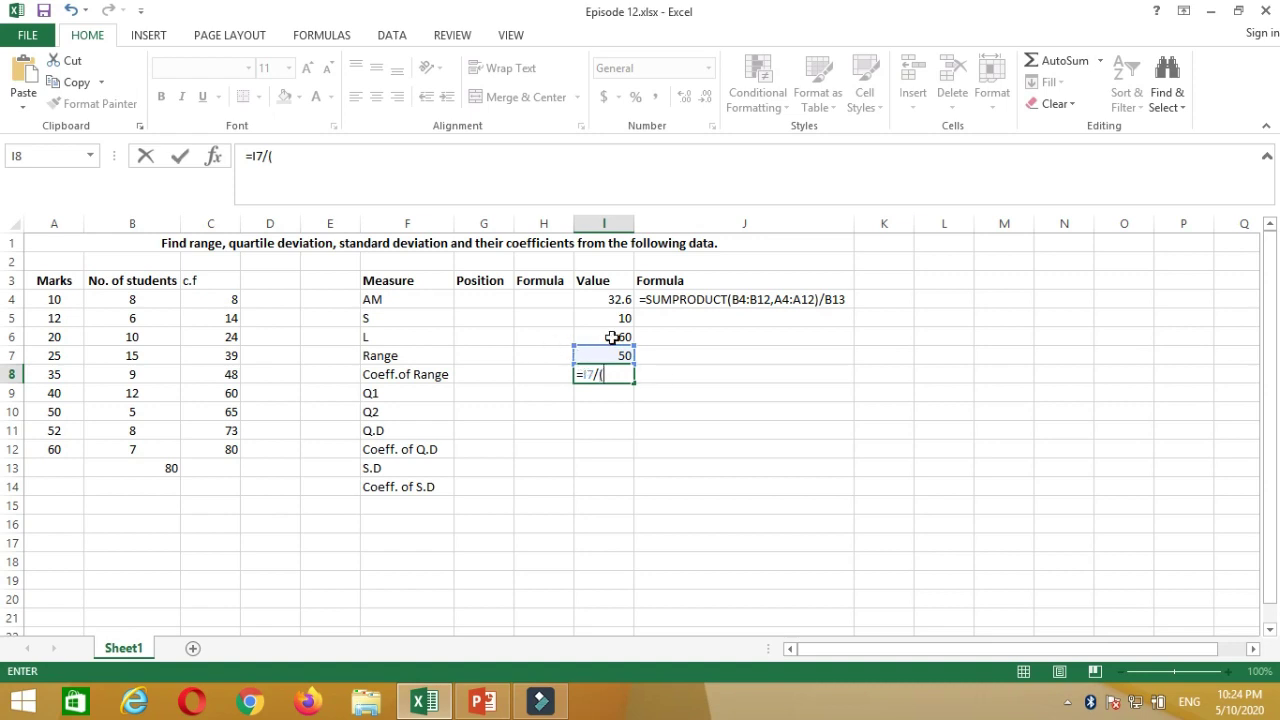
click(613, 337)
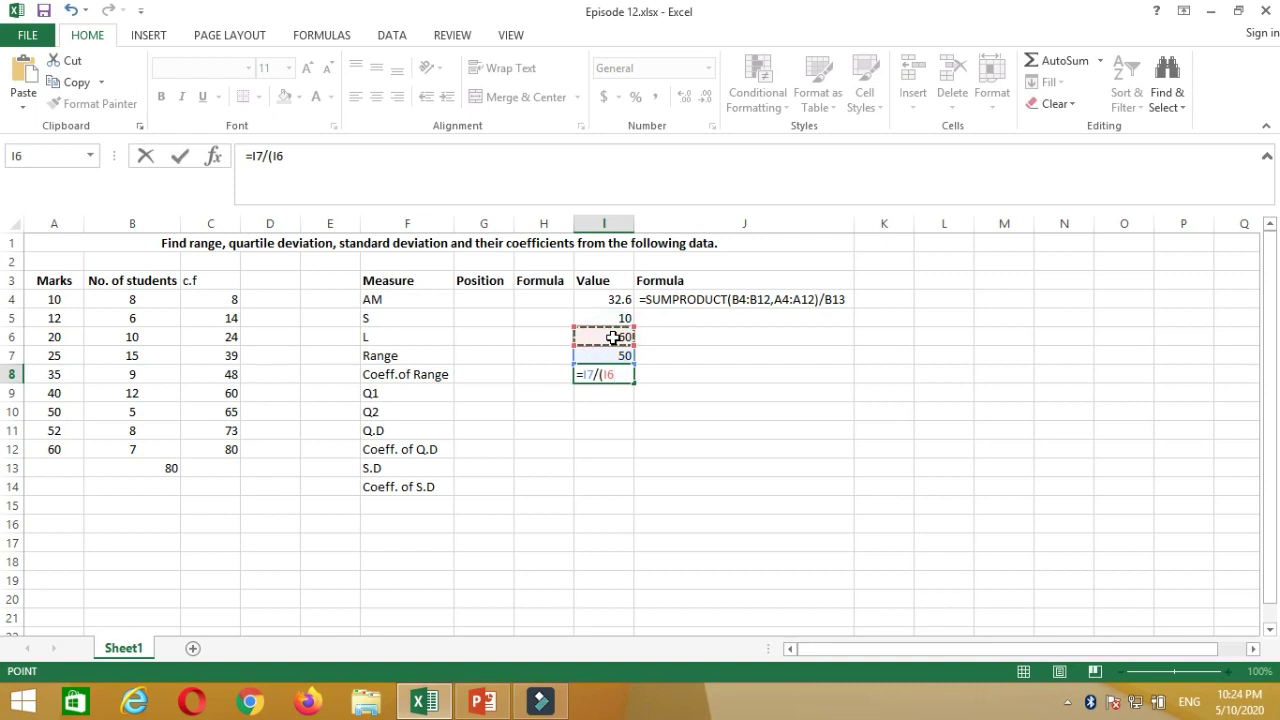
text(+)
click(620, 318)
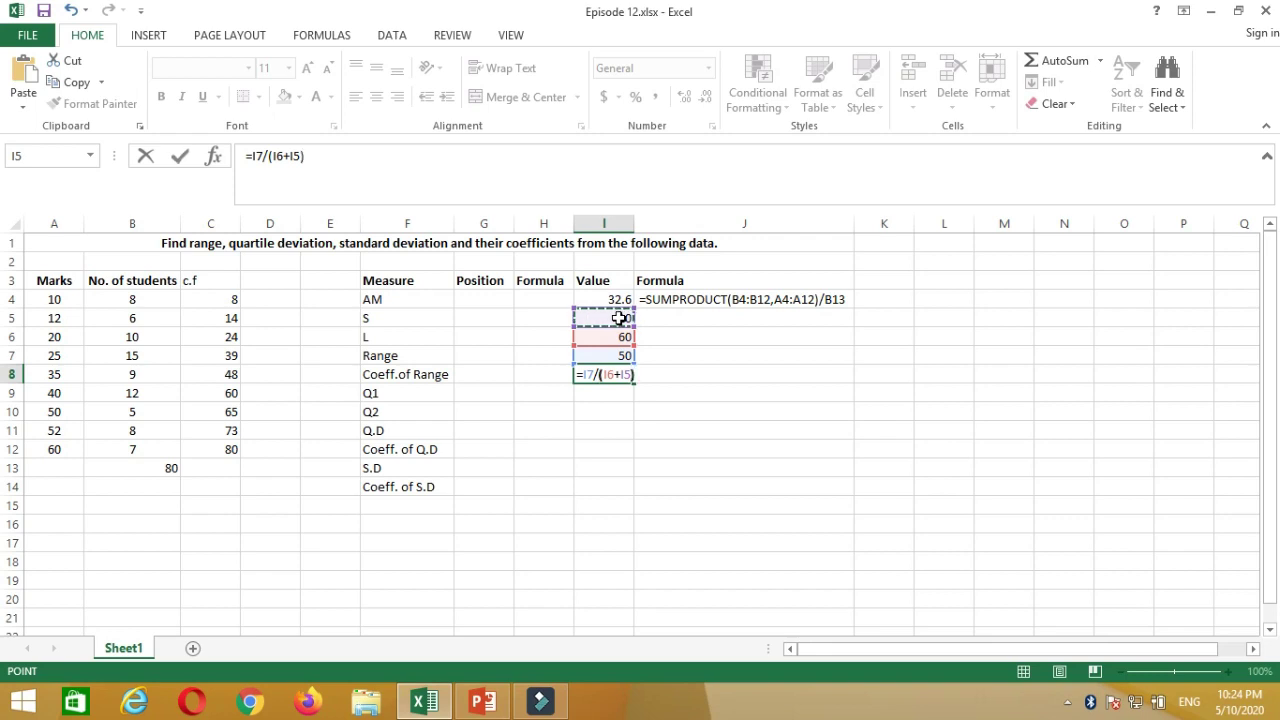
text())
key(Return)
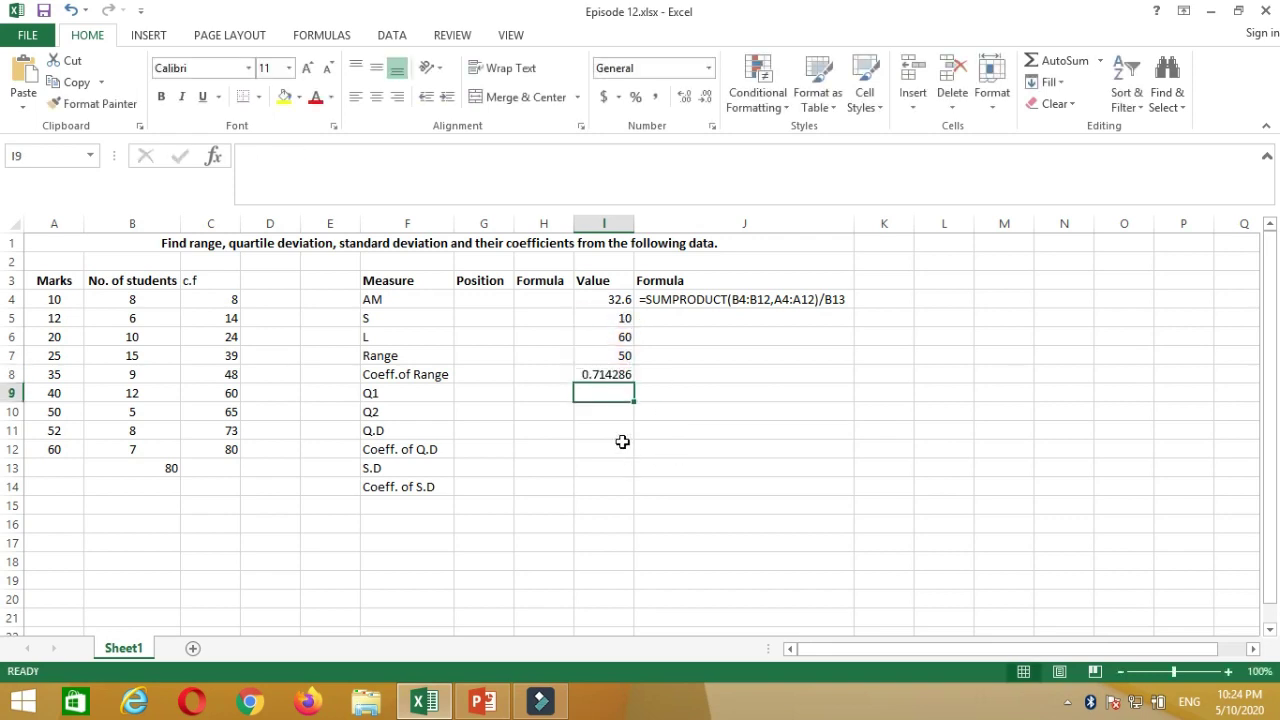
Reduce the coefficient of range in I8 to three decimal places.
click(617, 374)
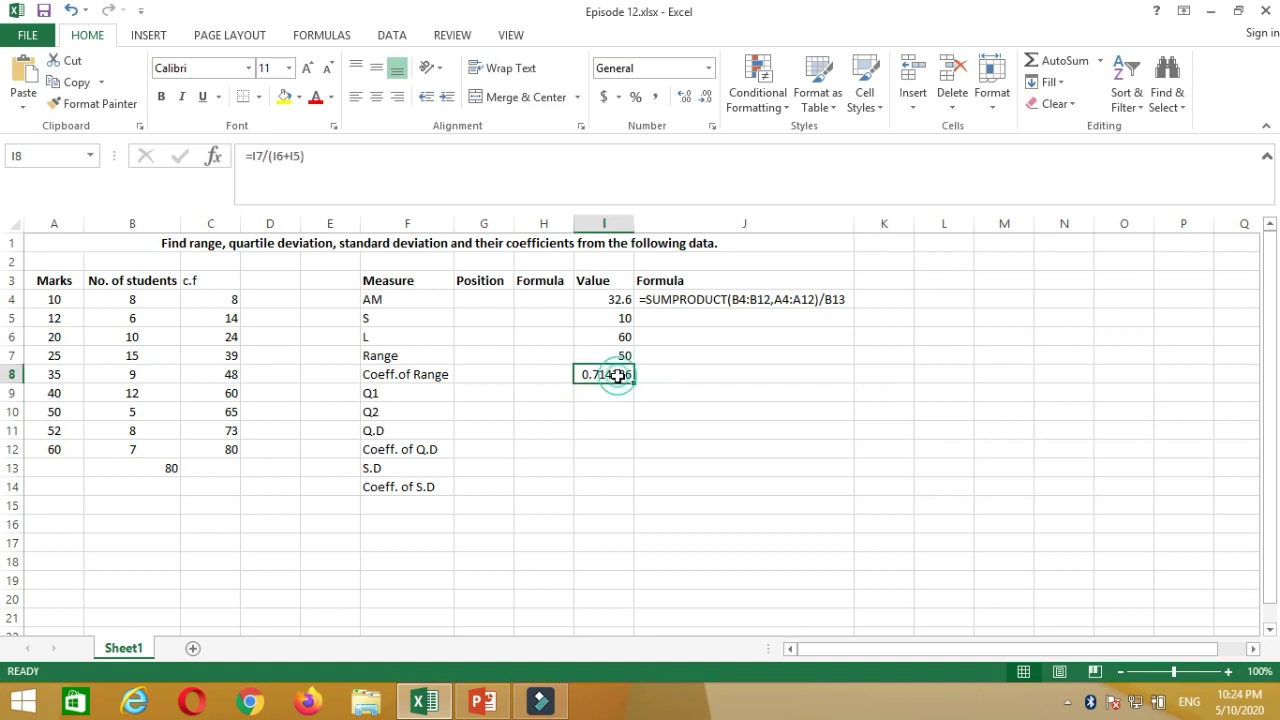
click(707, 100)
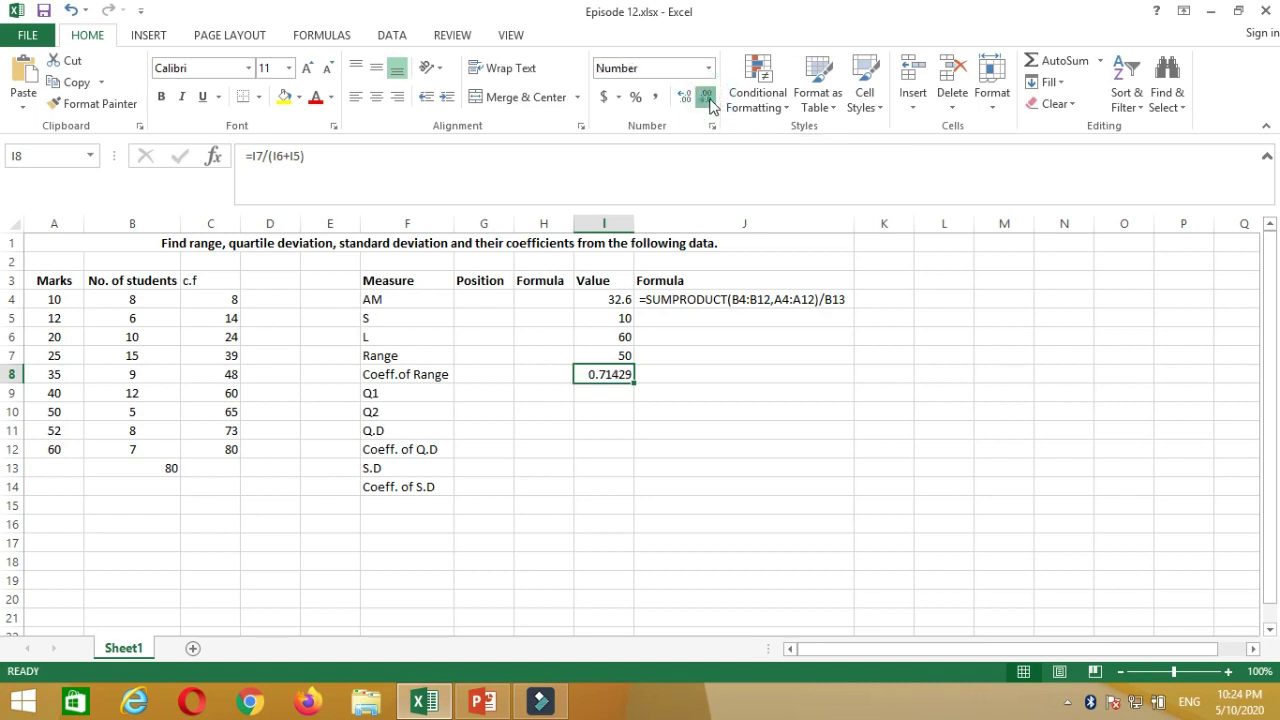
click(707, 100)
click(707, 100)
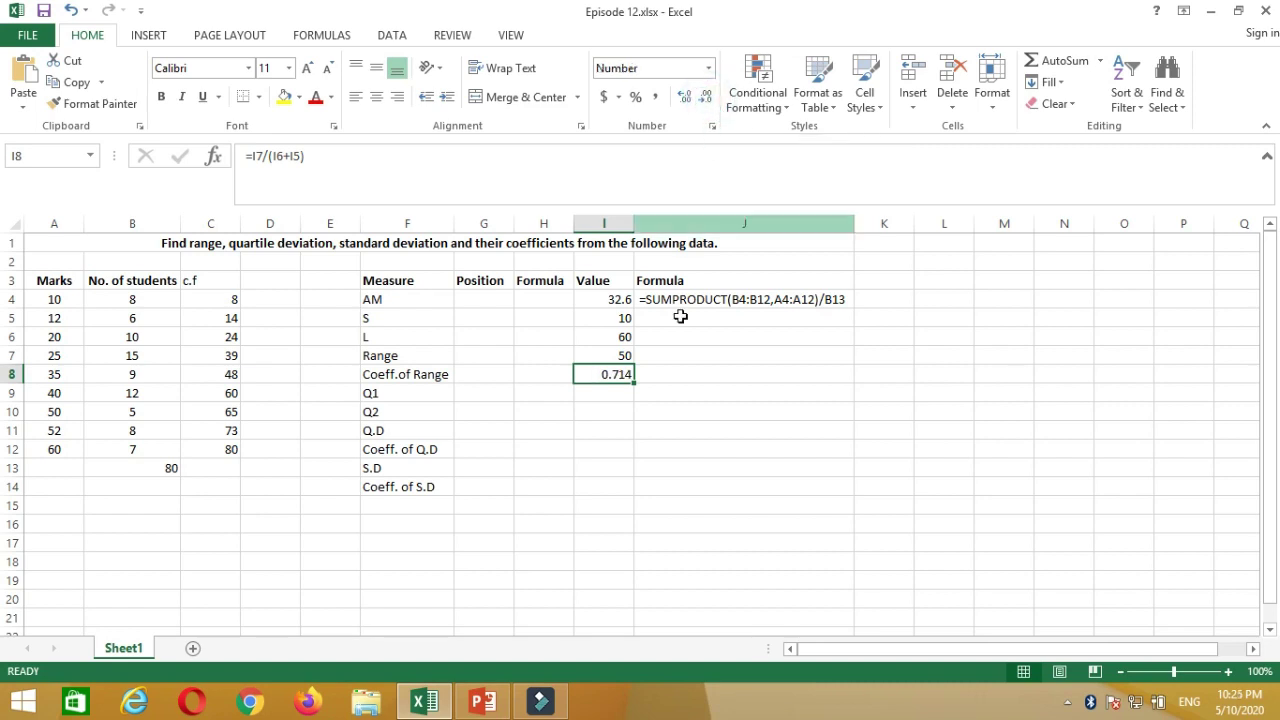
Correct the quartile label in F10, just below Q1, to Q3.
click(609, 398)
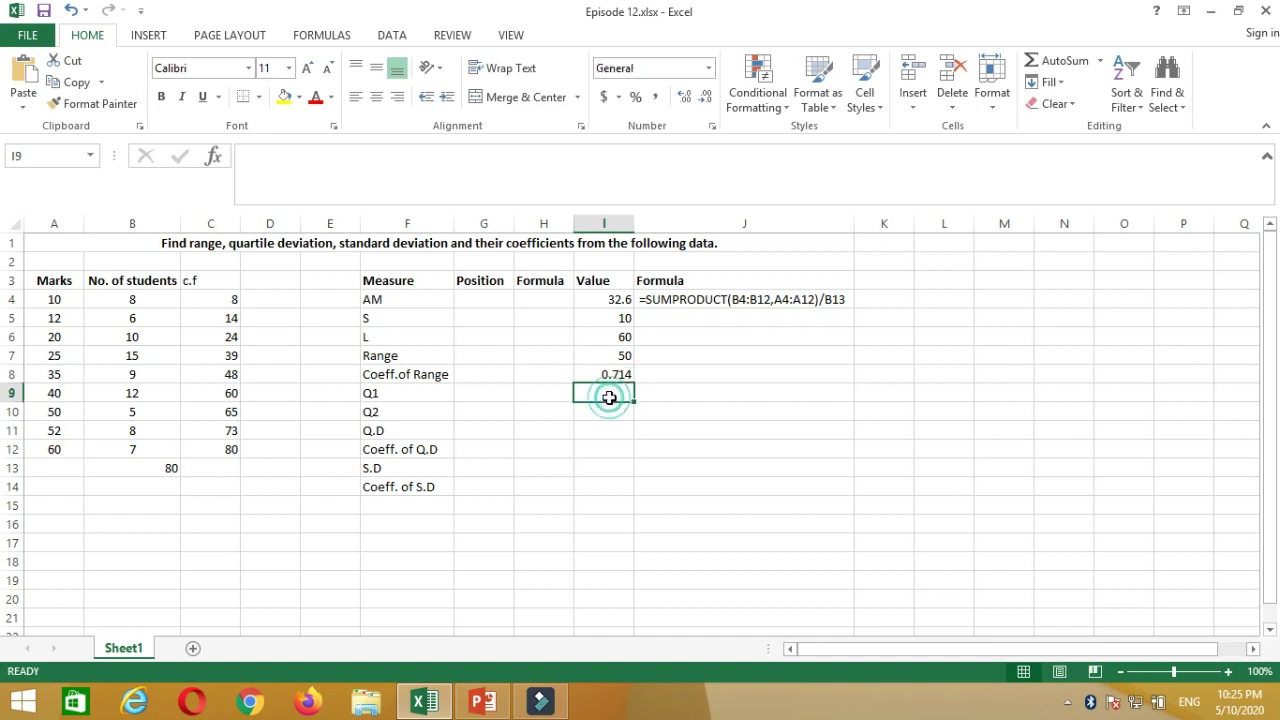
double_click(376, 415)
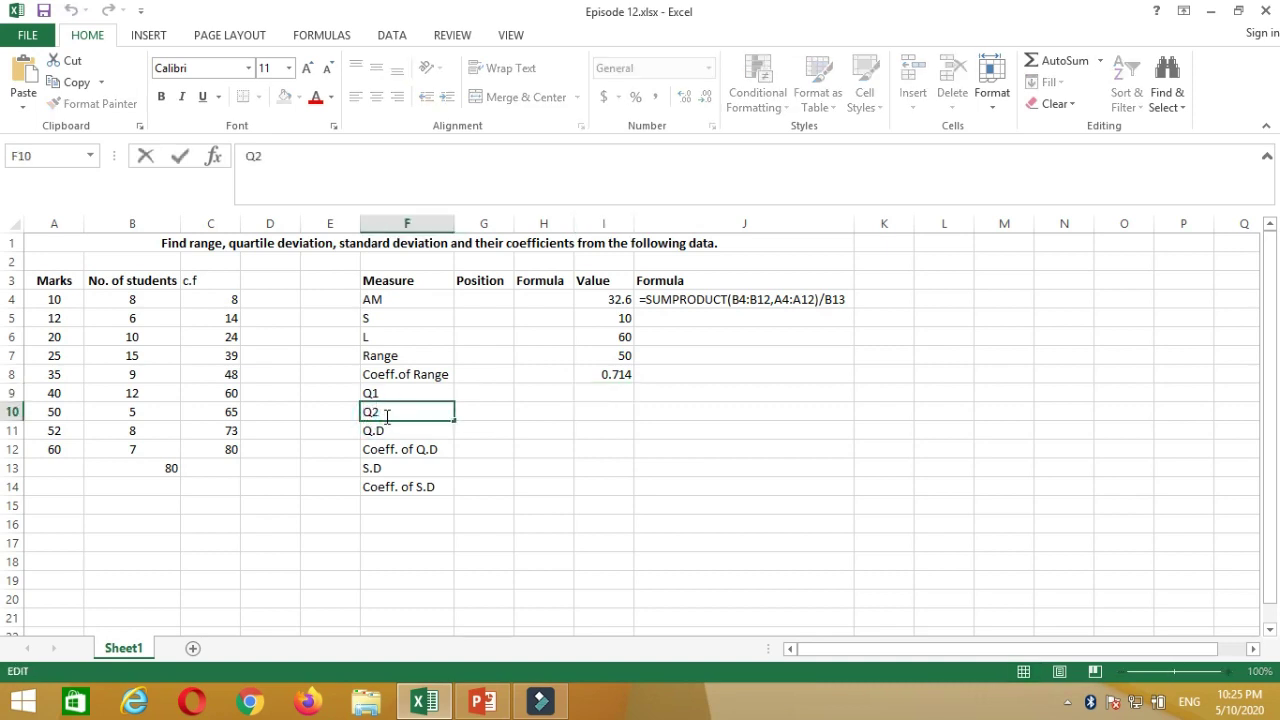
key(BackSpace)
text(3)
click(374, 393)
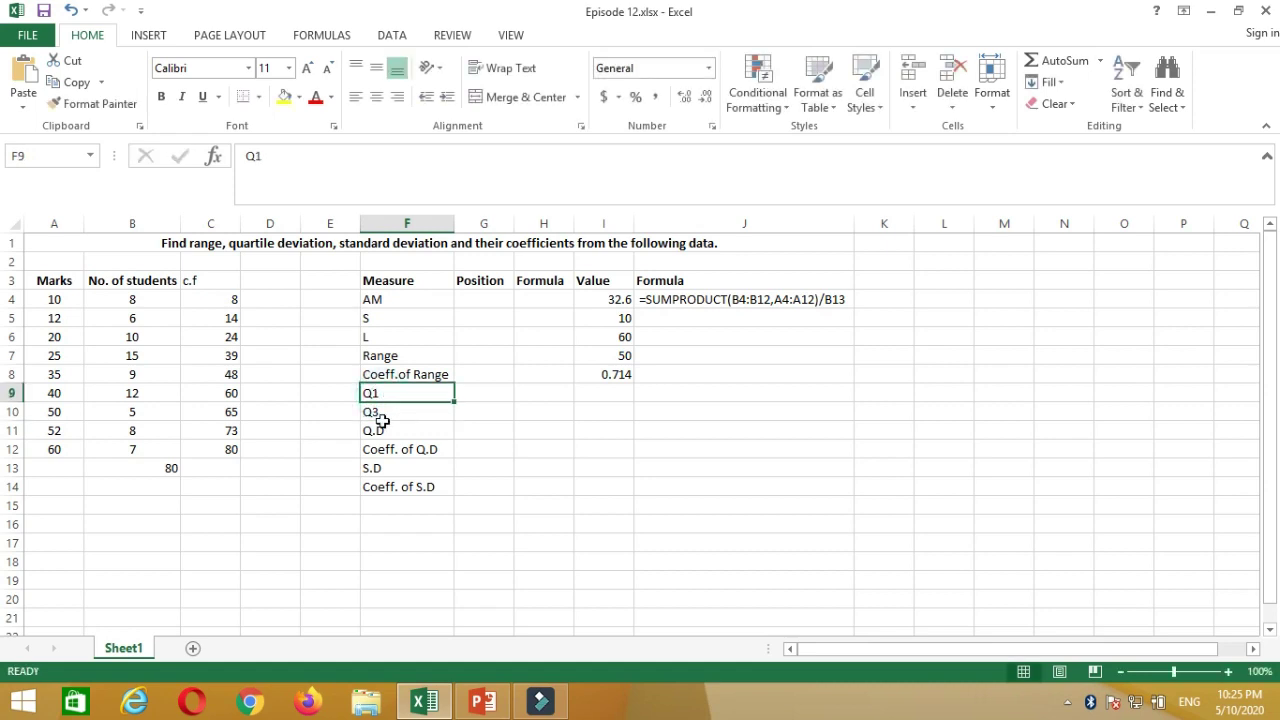
Calculate the position of Q1 in G9 with the formula =(B13+1)/4.
click(479, 396)
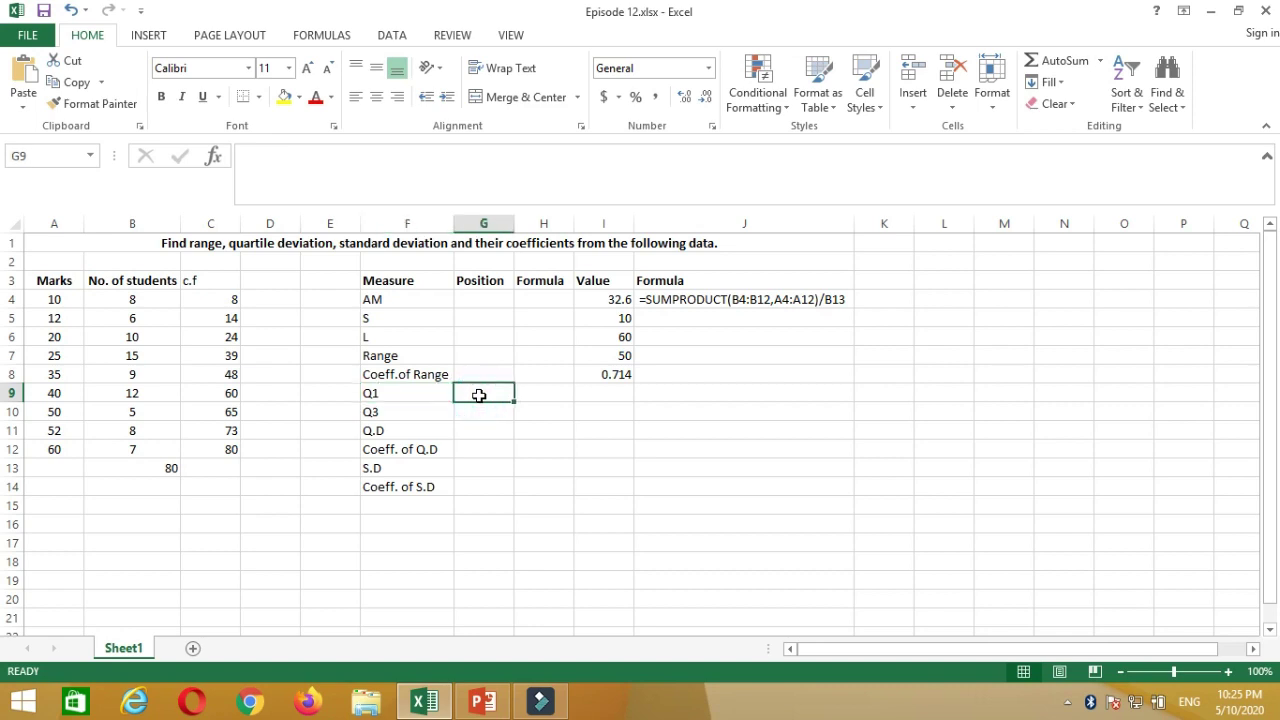
text(=)
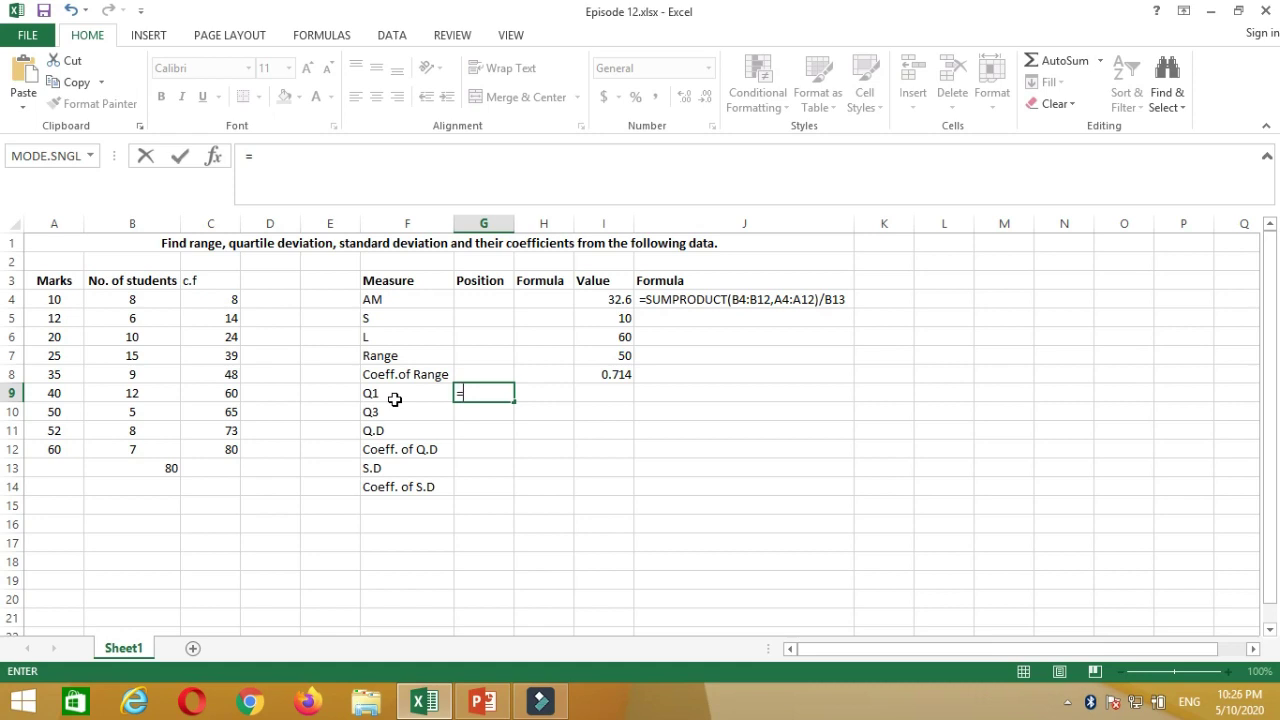
text(()
click(162, 472)
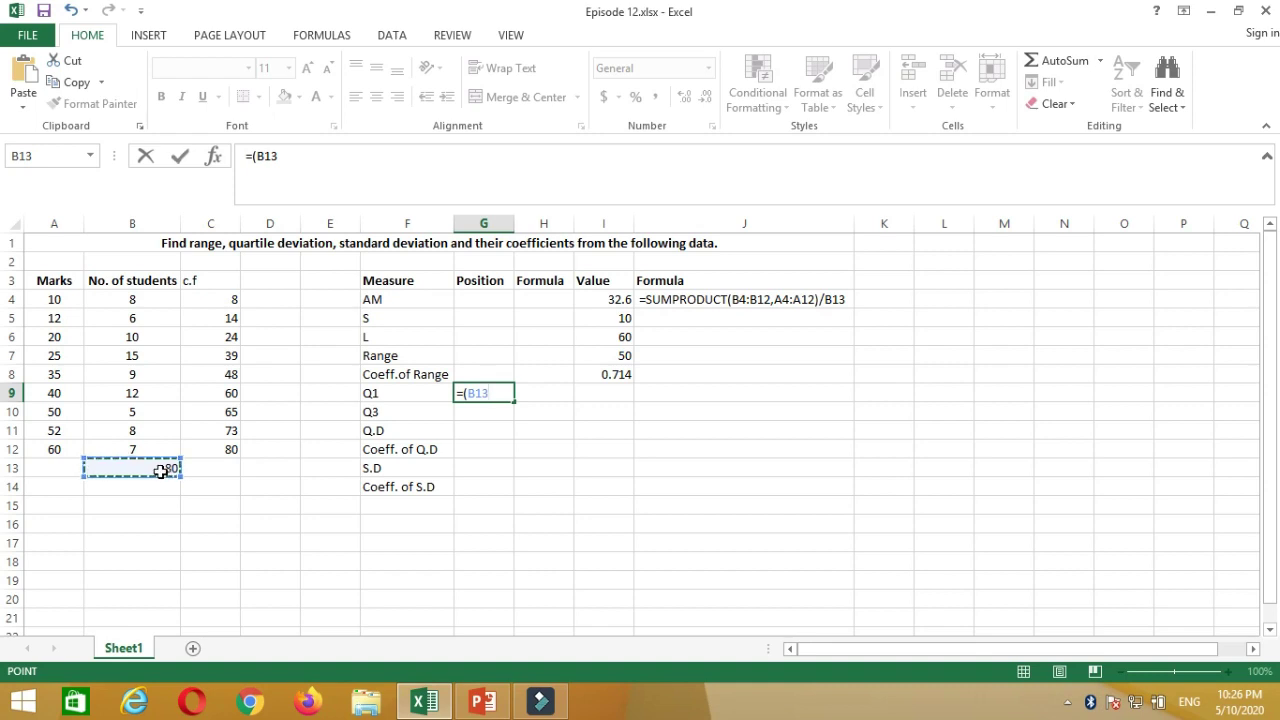
text(+)
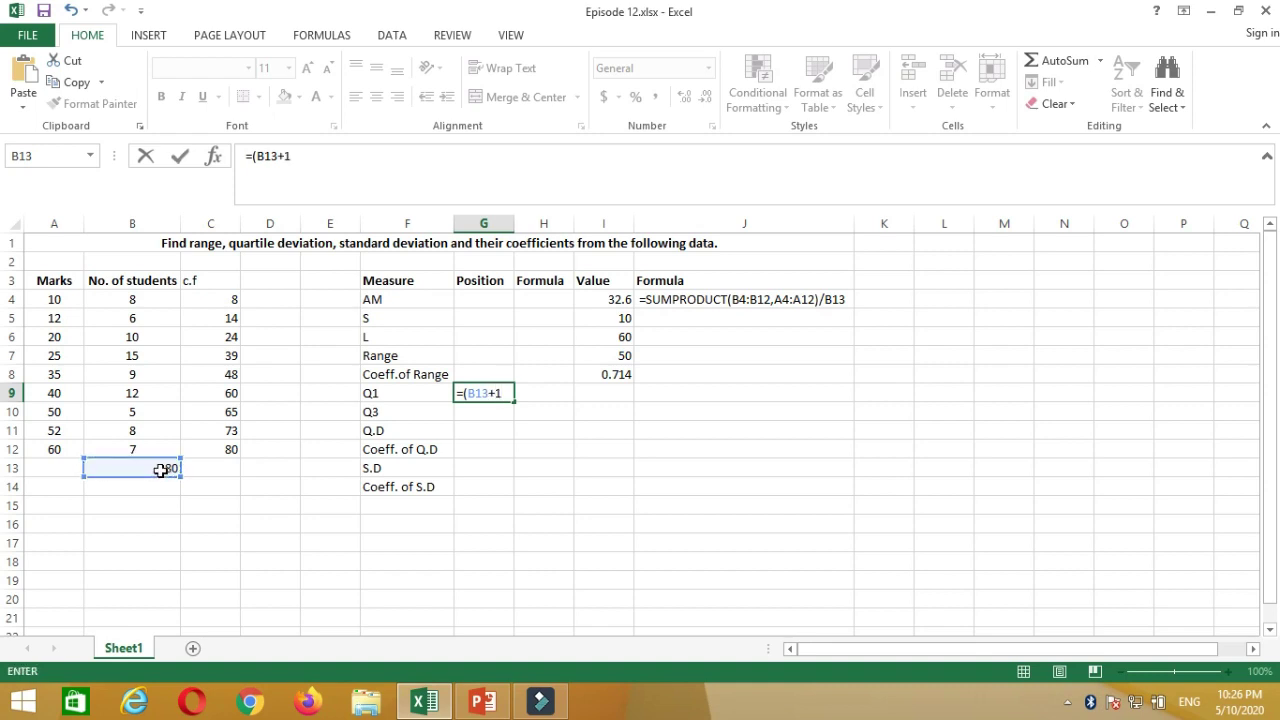
text(1)/4)
key(Return)
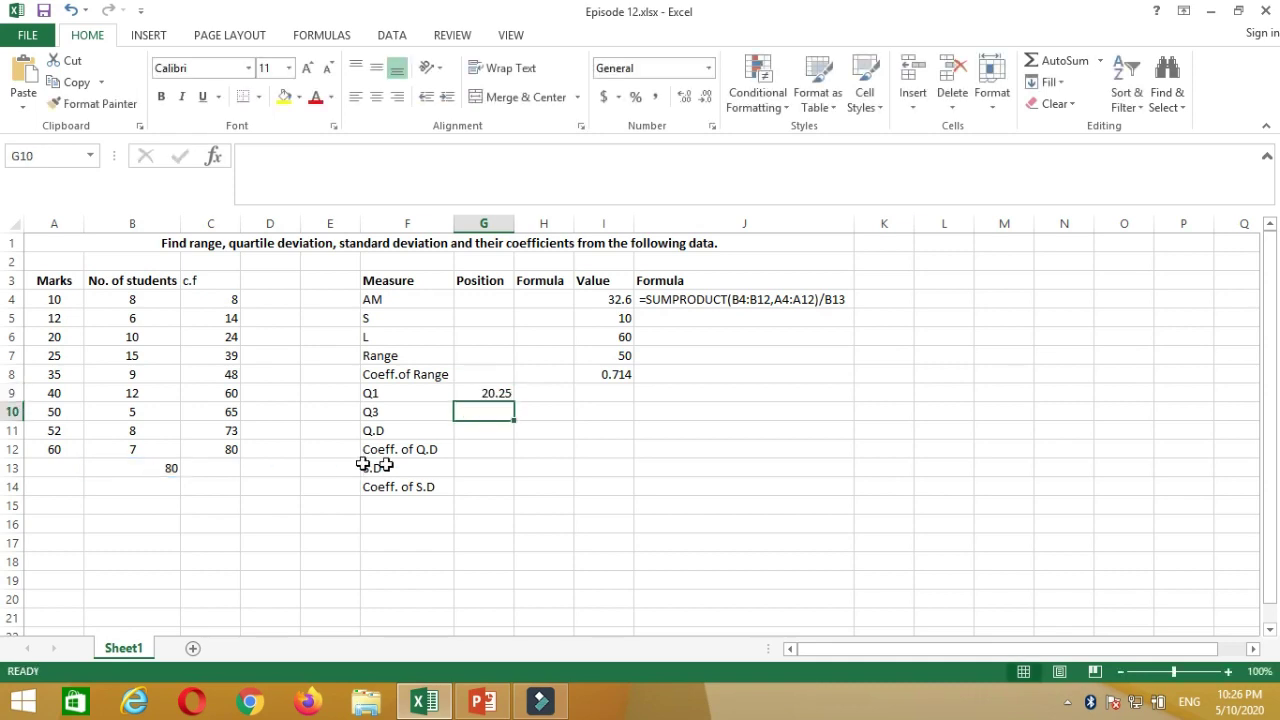
Copy the Q1 position formula from G9 into H9 as text and widen column H to fit it.
double_click(490, 393)
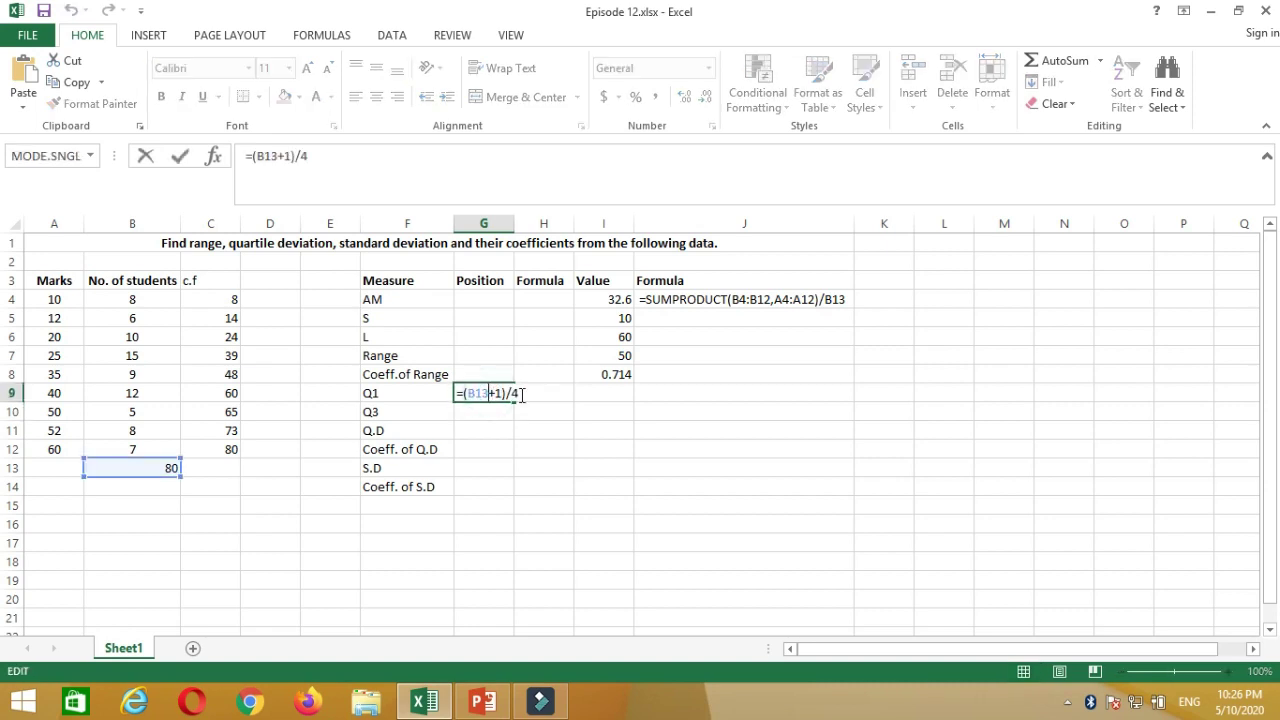
drag(516, 393, 426, 391)
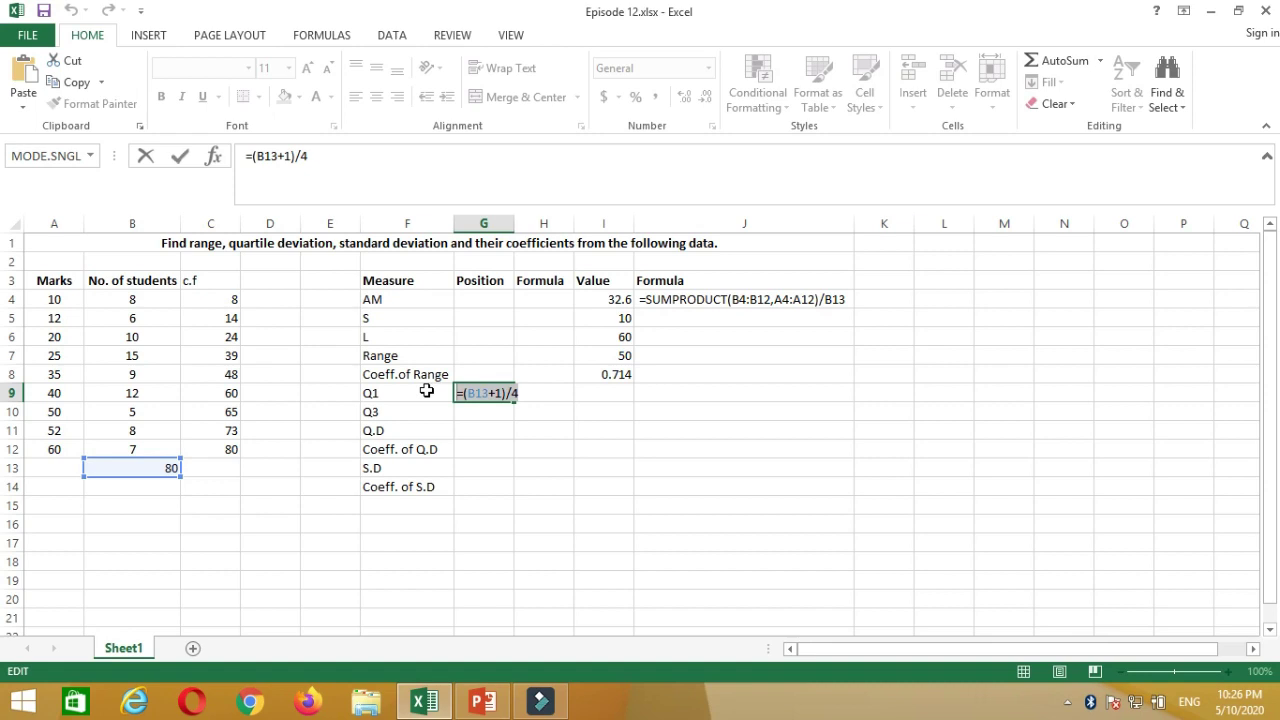
key(Return)
click(541, 393)
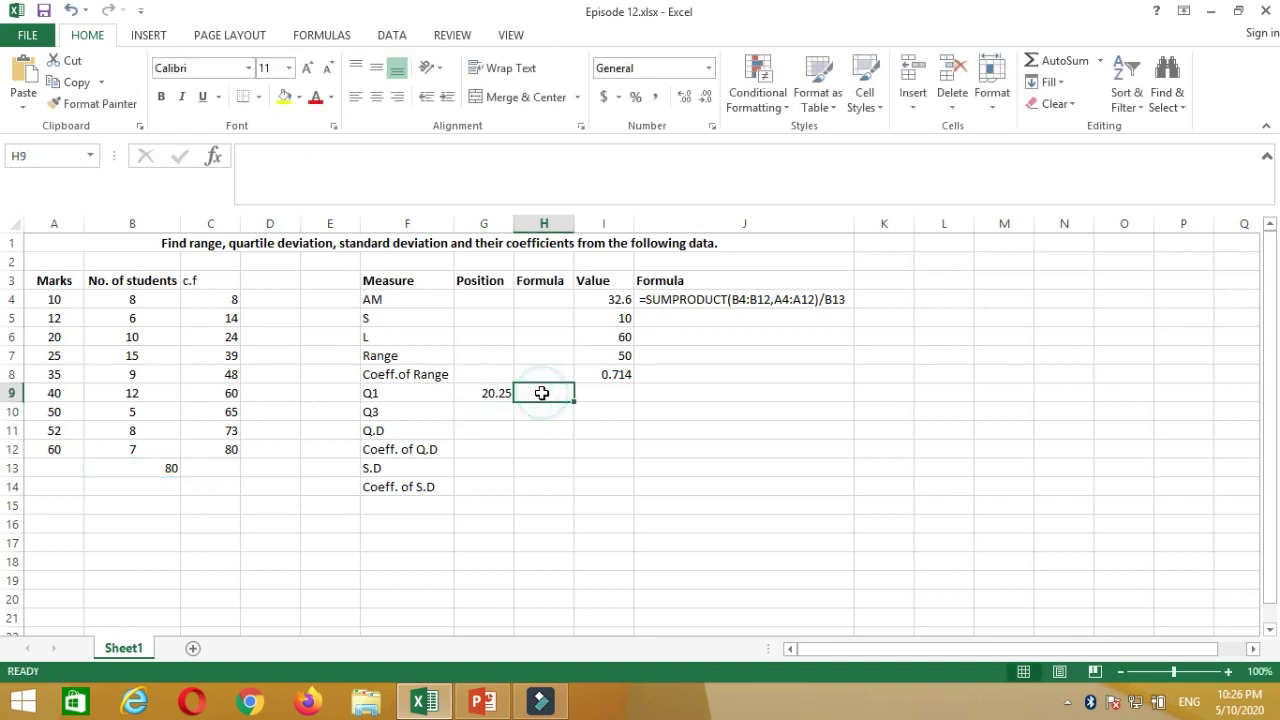
key(ctrl+v)
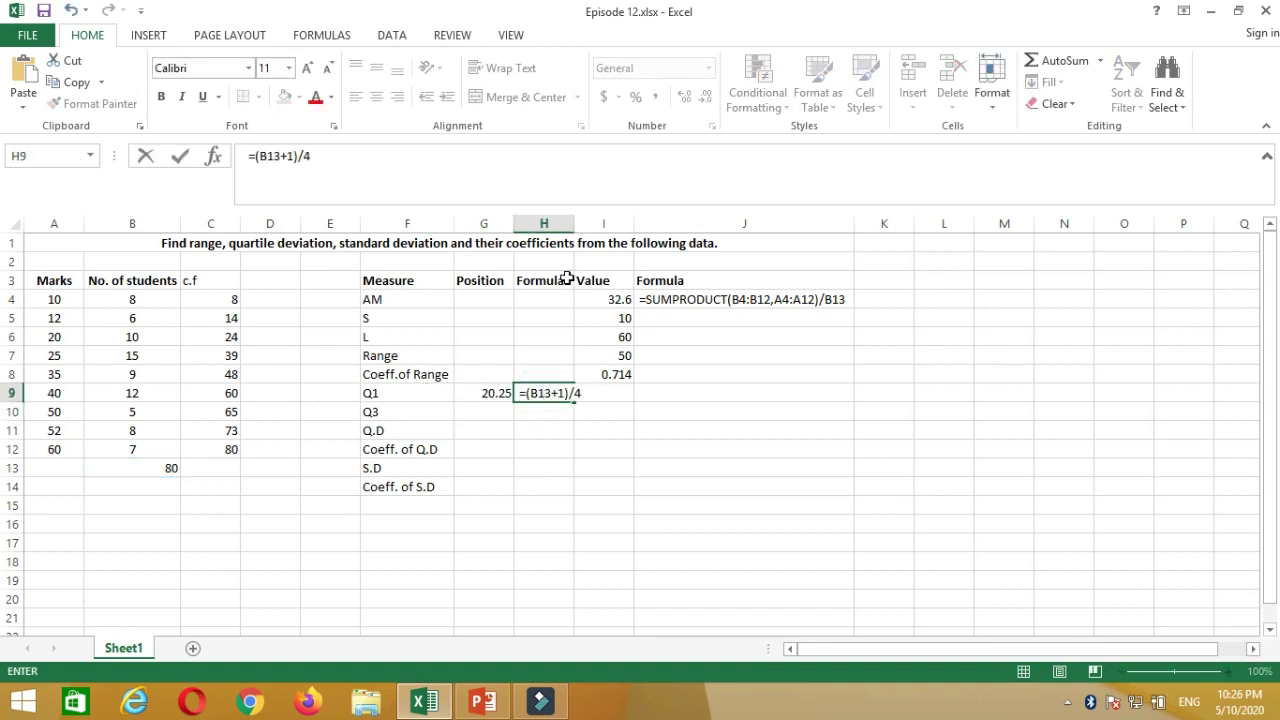
click(576, 222)
double_click(574, 222)
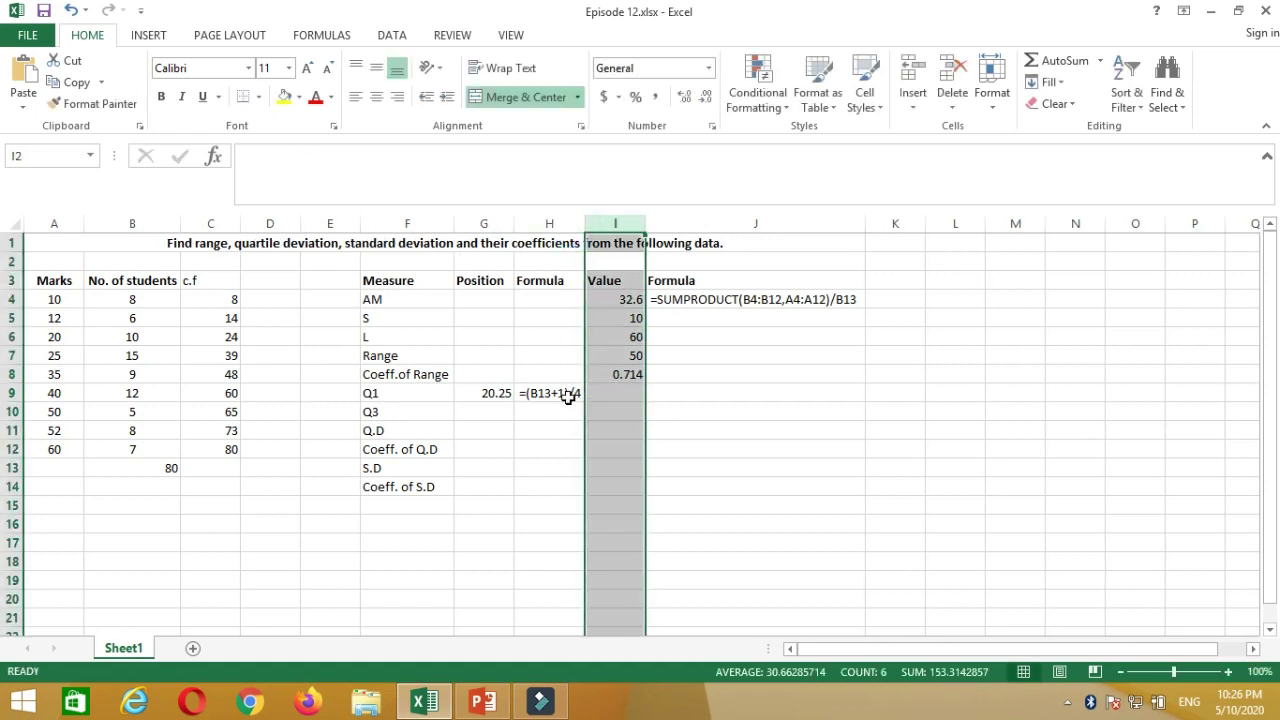
Locate the Q1 position in the cumulative frequencies and enter the matching mark in I9 with the formula =A6.
click(496, 400)
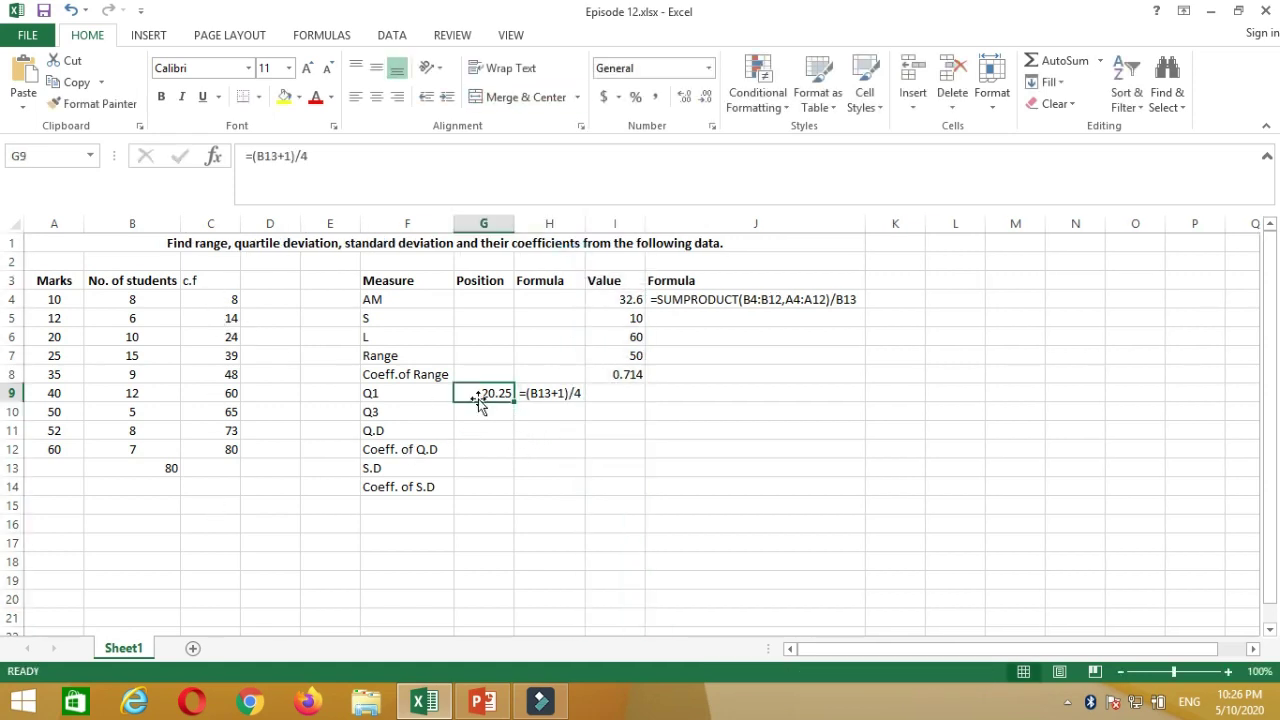
click(230, 340)
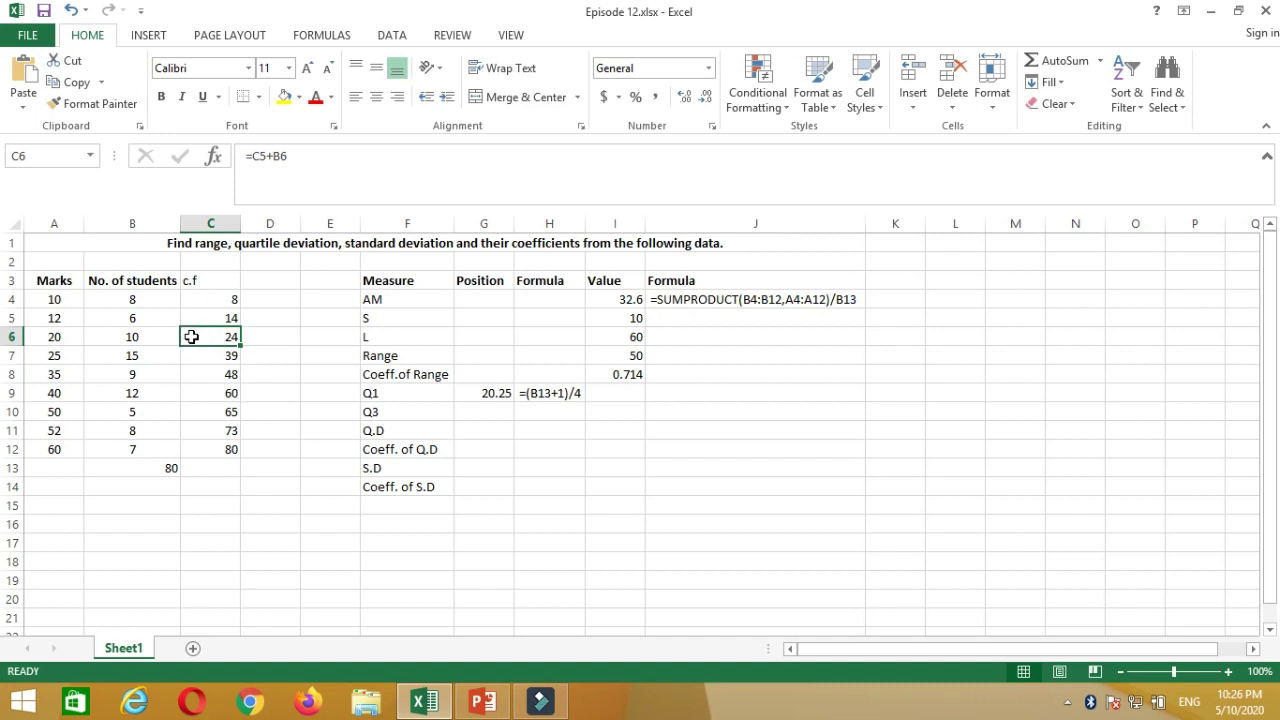
drag(191, 334, 55, 341)
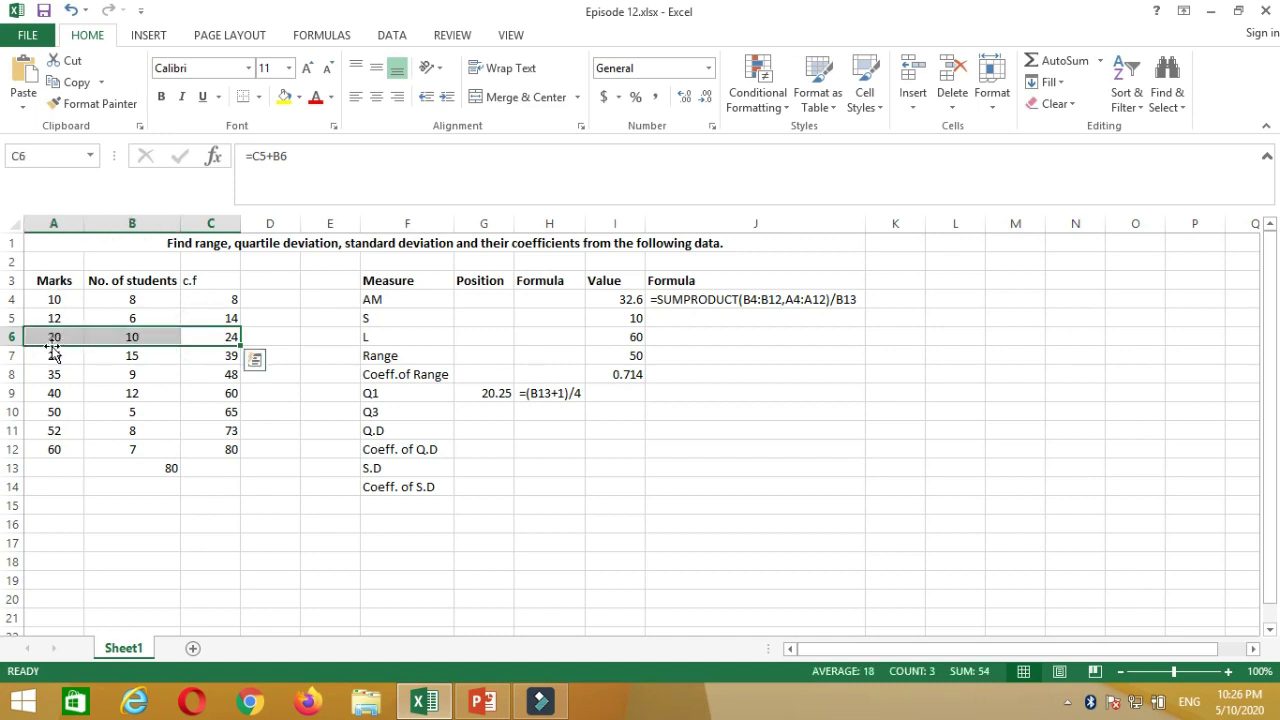
click(621, 396)
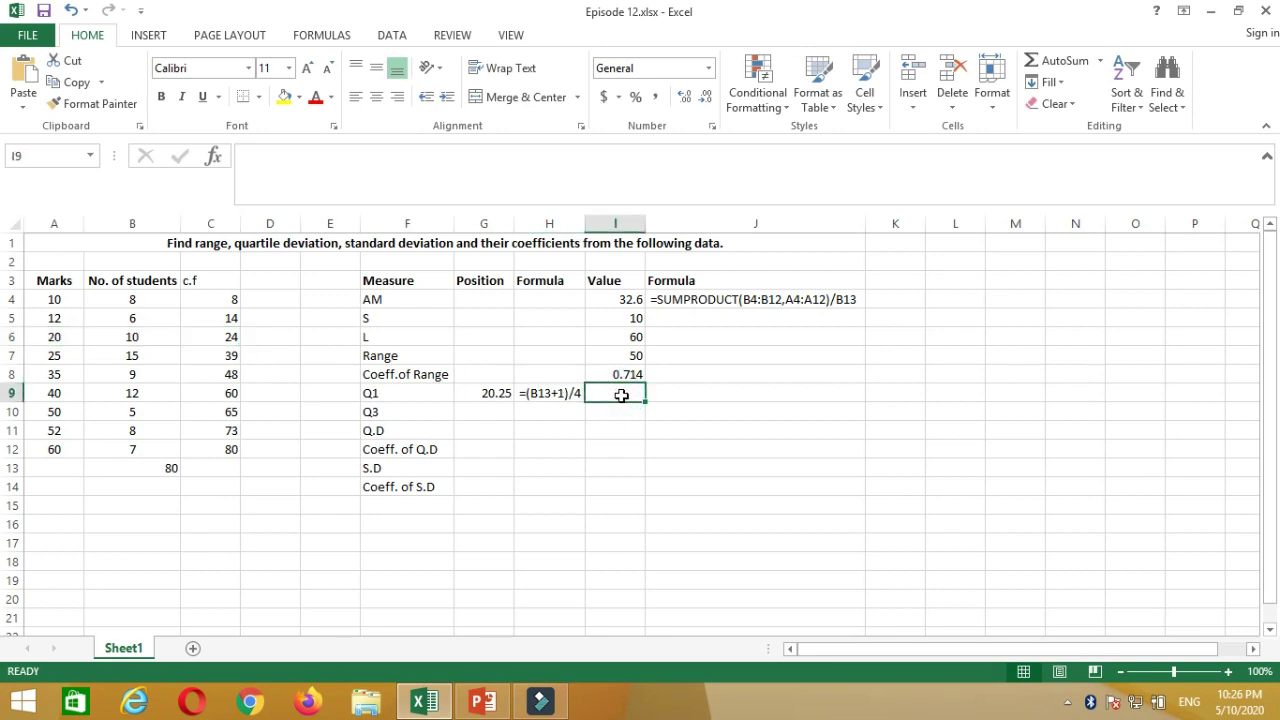
text(=)
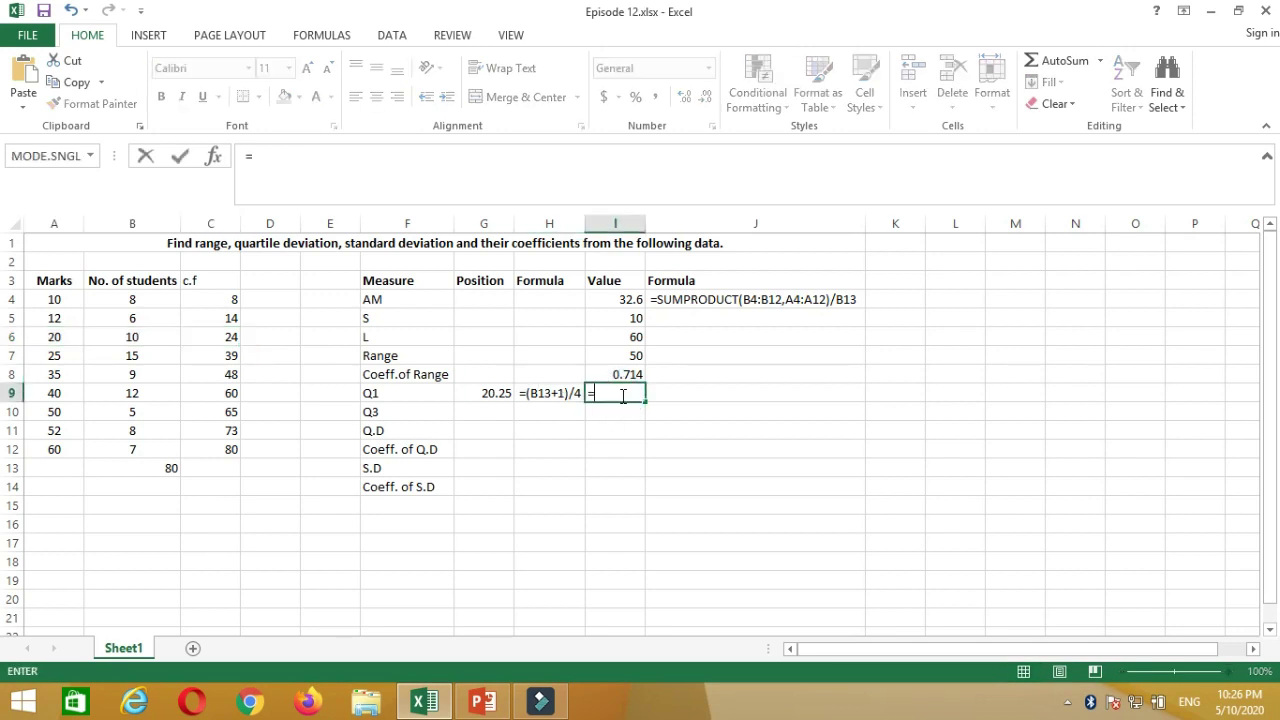
click(62, 338)
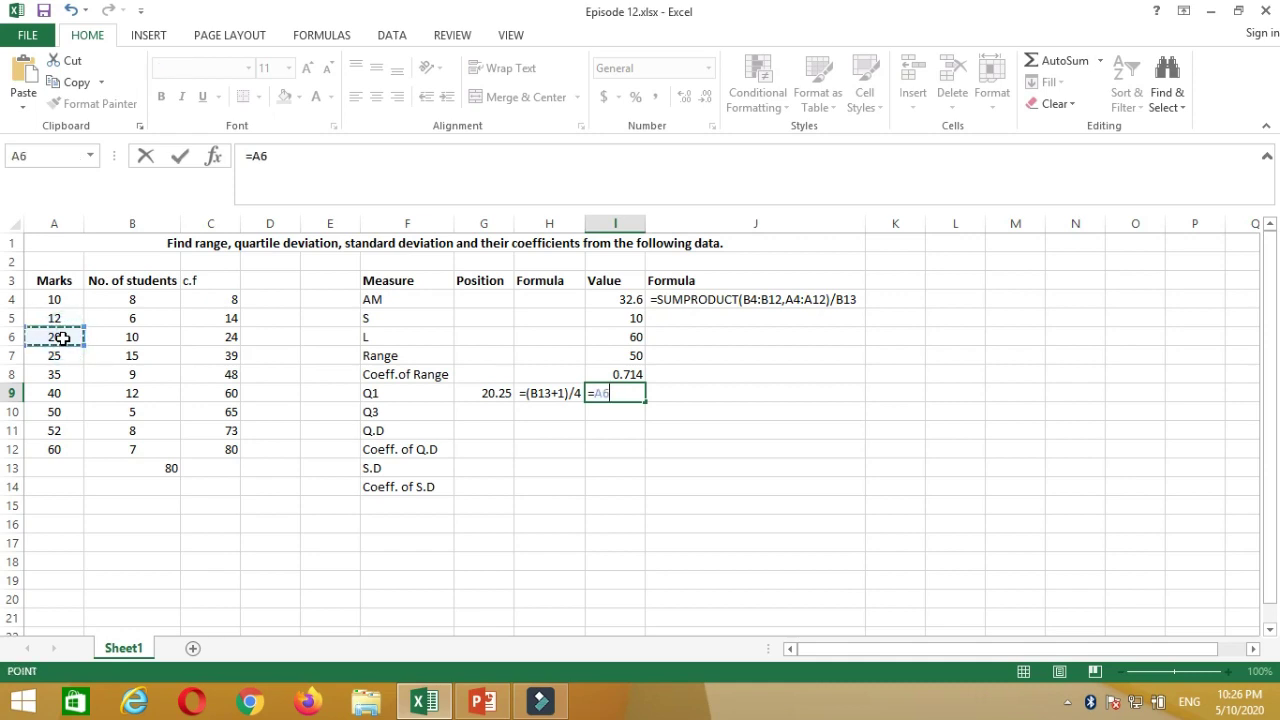
key(Return)
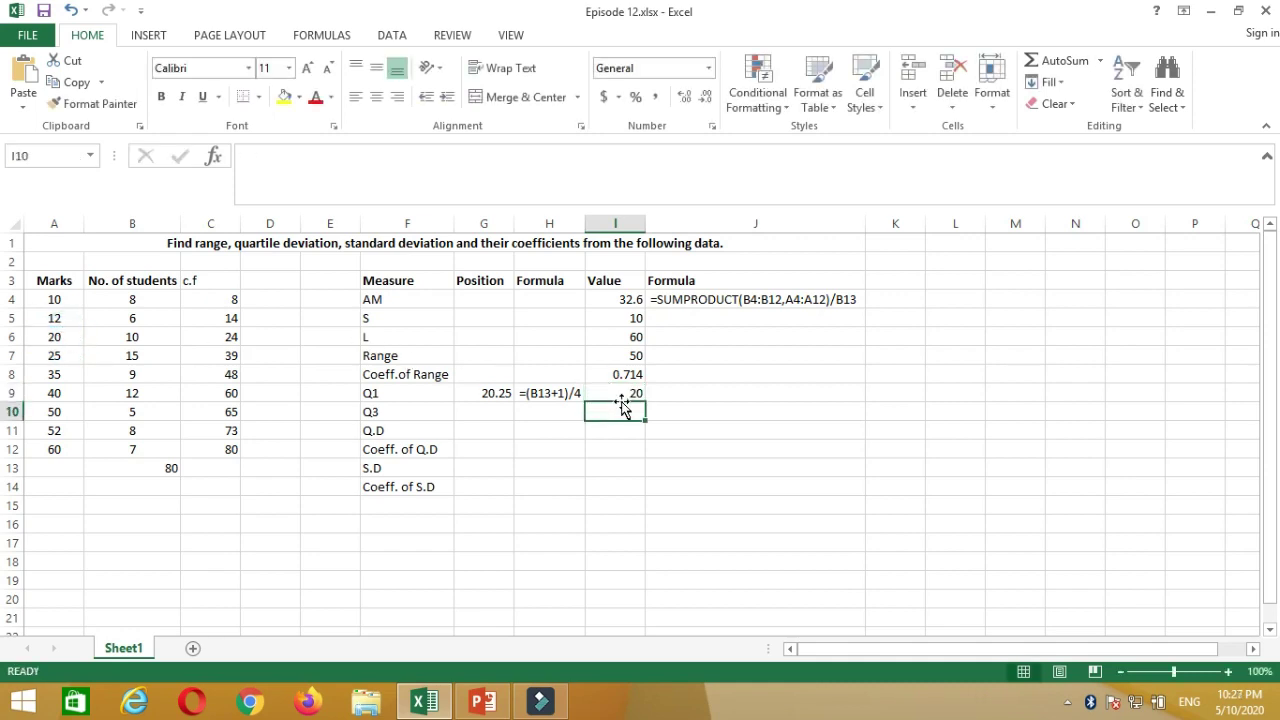
Calculate the position of Q3 in G10 with the formula =0.75*(B13+1).
click(483, 416)
text(=)
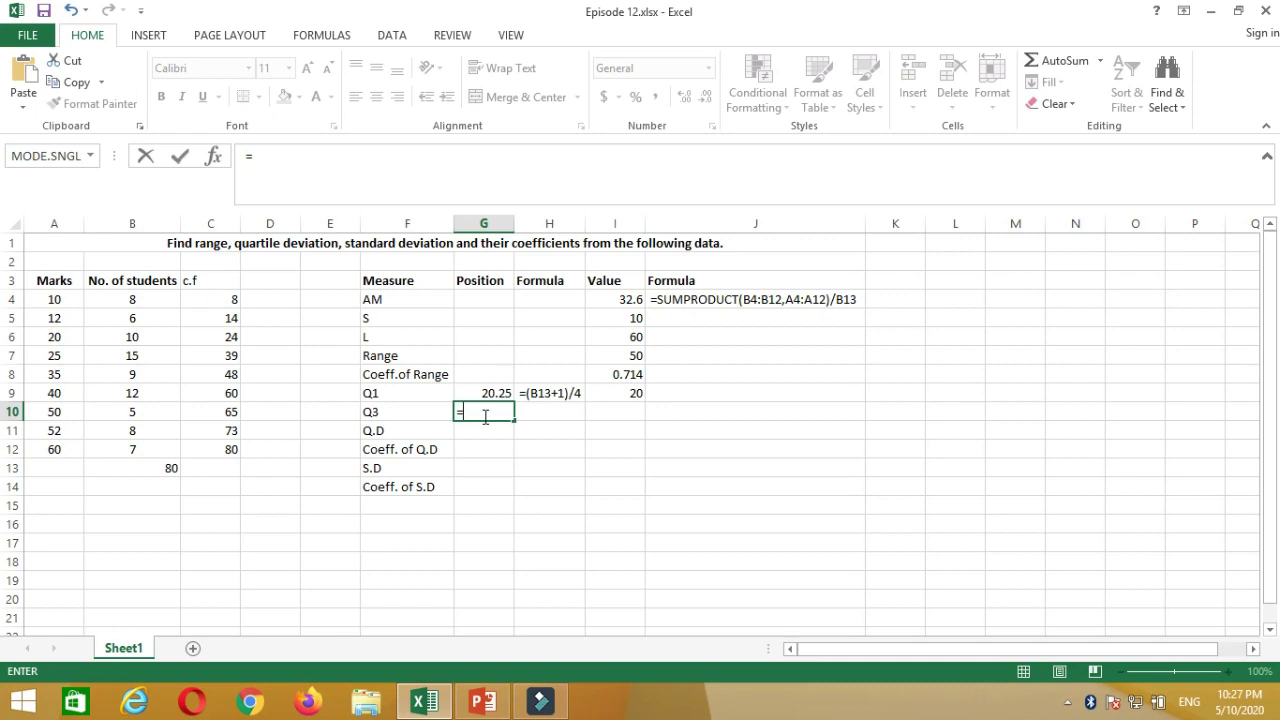
text(0.75*()
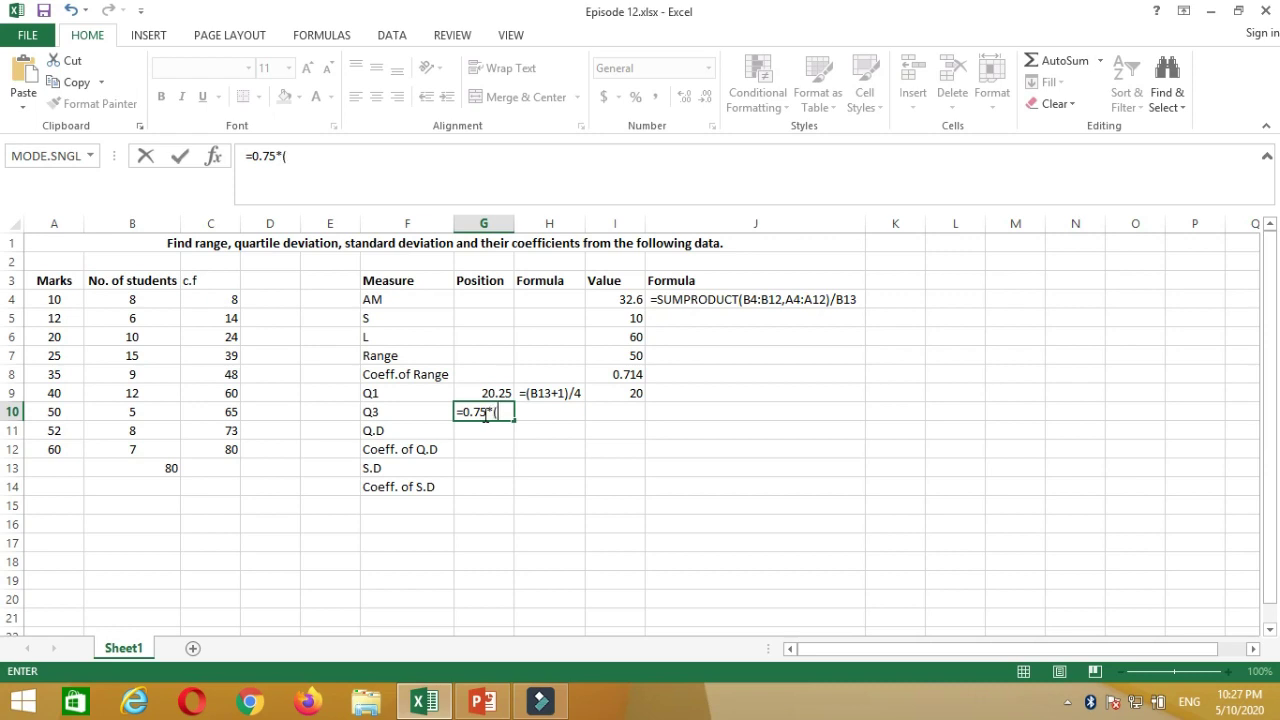
click(159, 468)
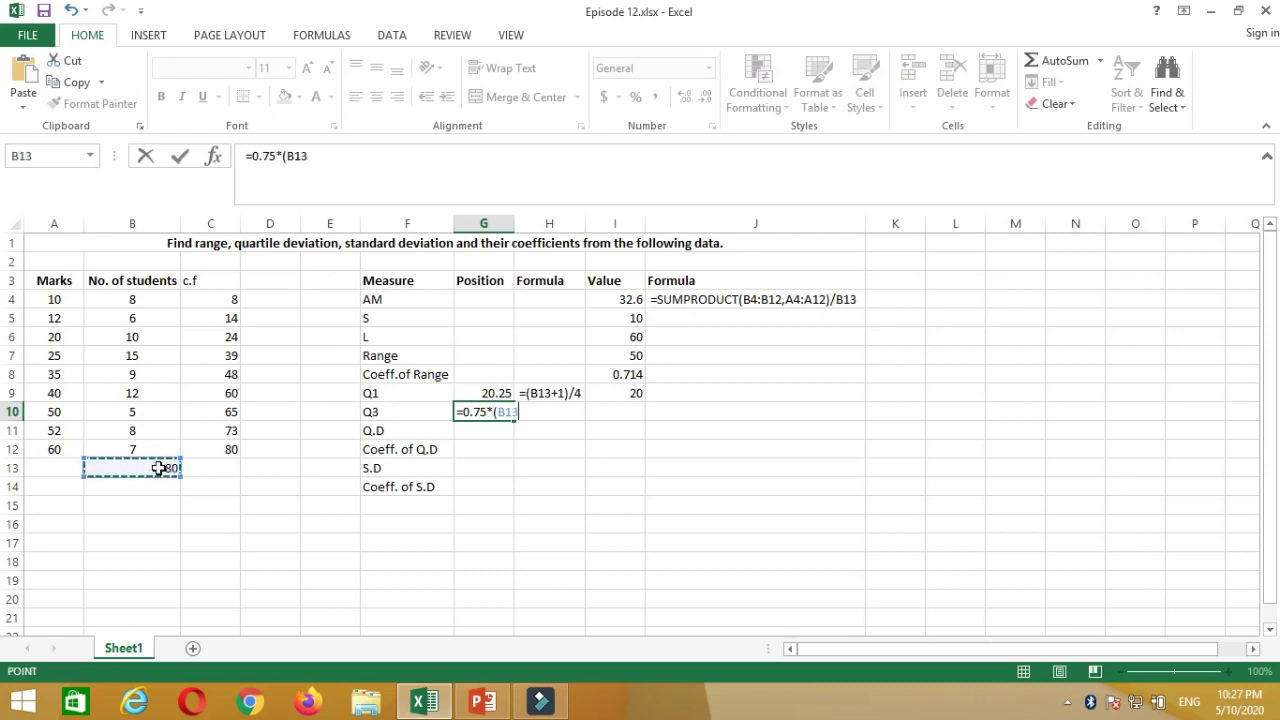
text(+1)
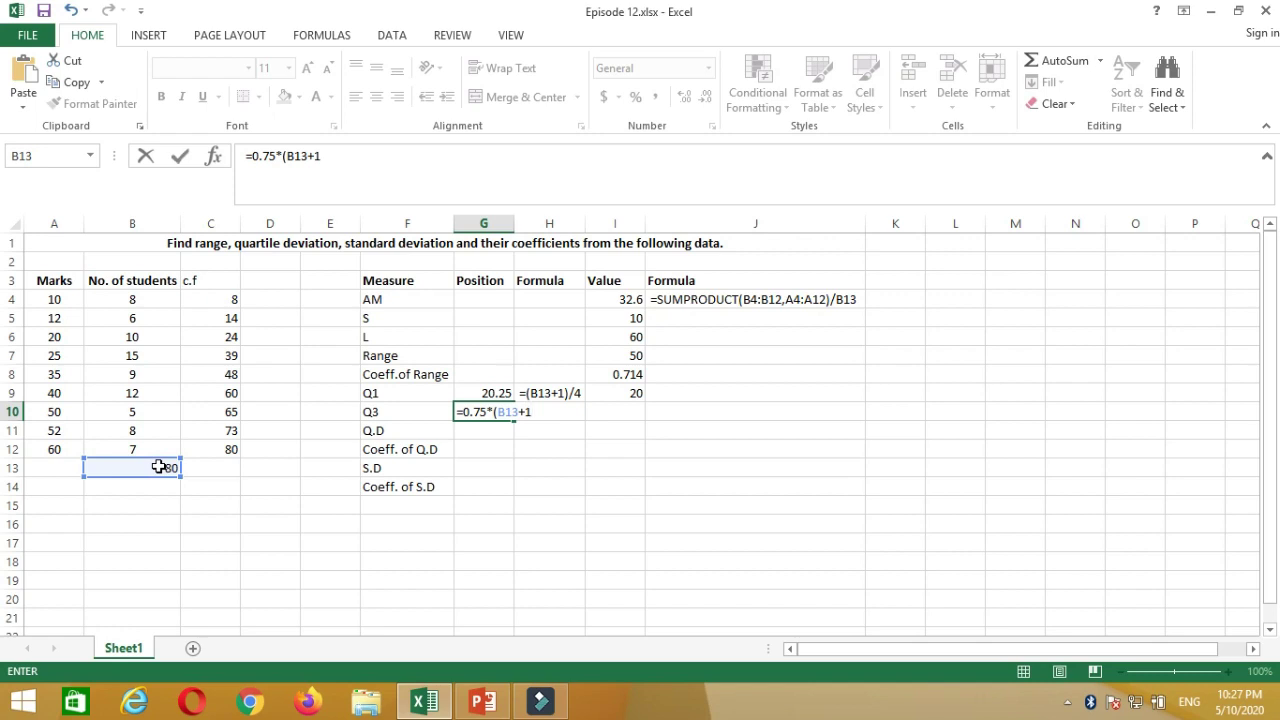
text())
key(Return)
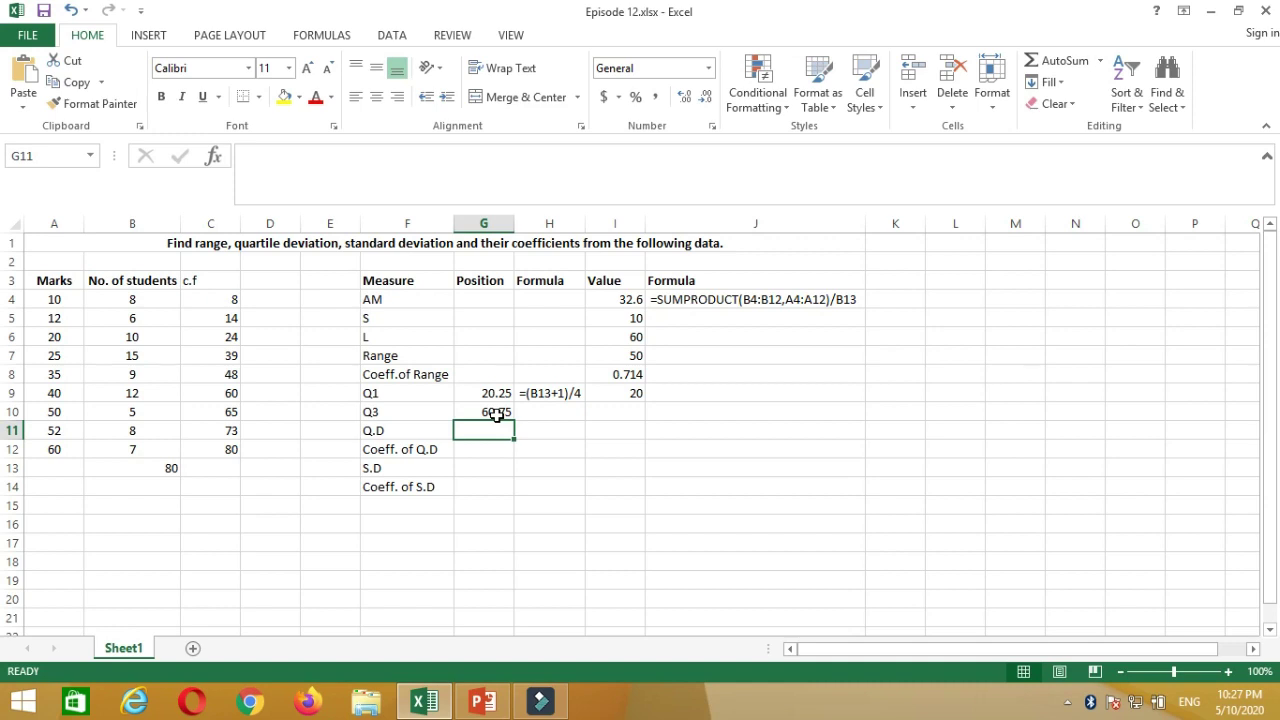
Locate the Q3 position in the cumulative frequencies and enter the matching mark in I10 with the formula =A10.
click(497, 414)
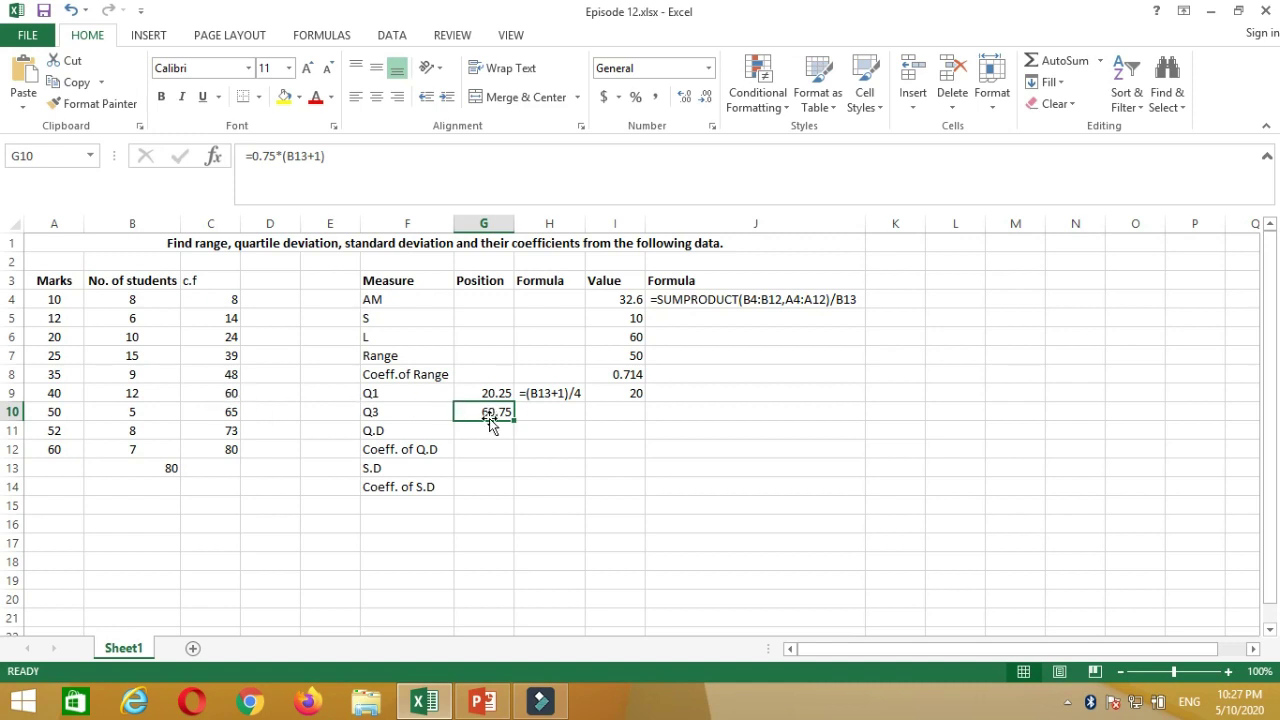
click(230, 418)
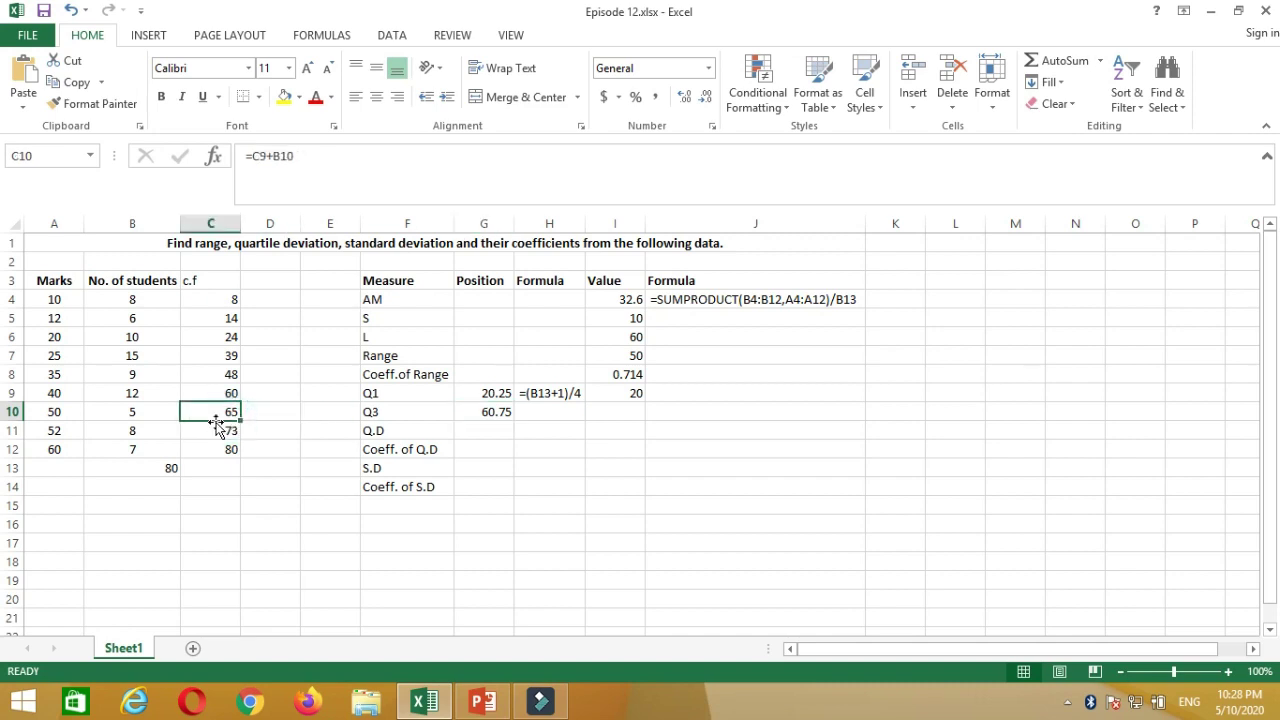
drag(208, 413, 48, 412)
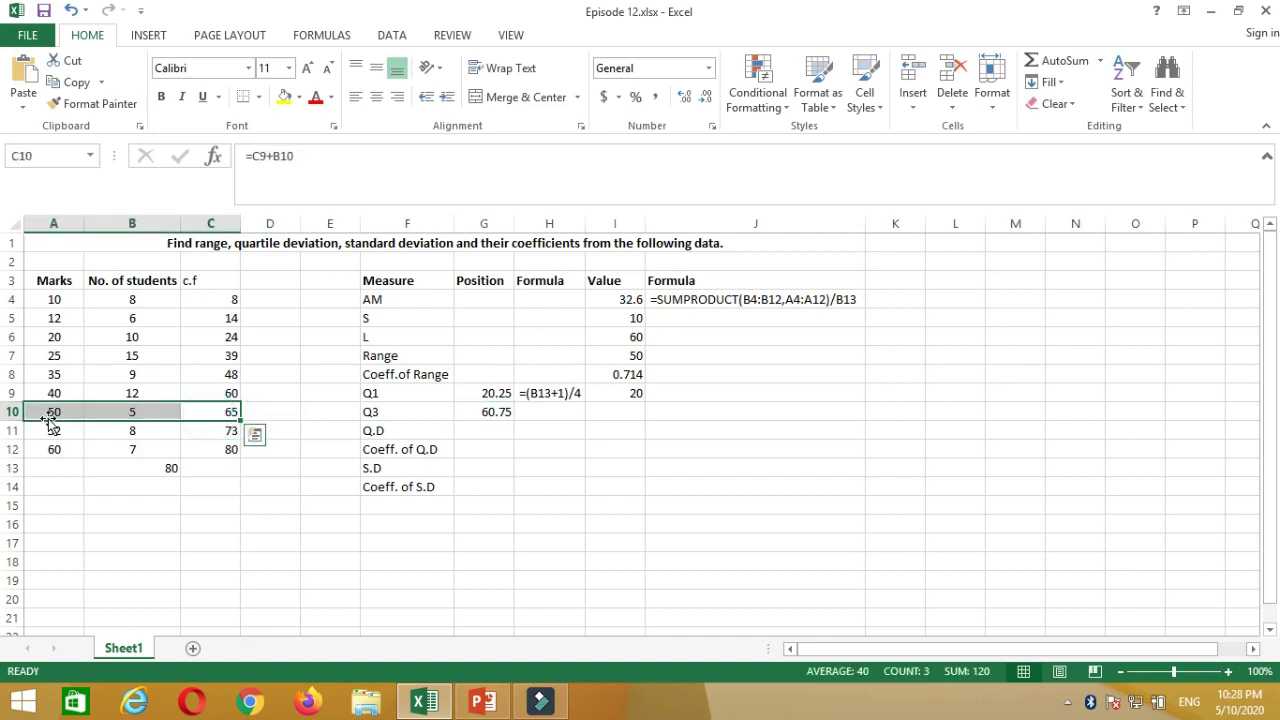
click(48, 412)
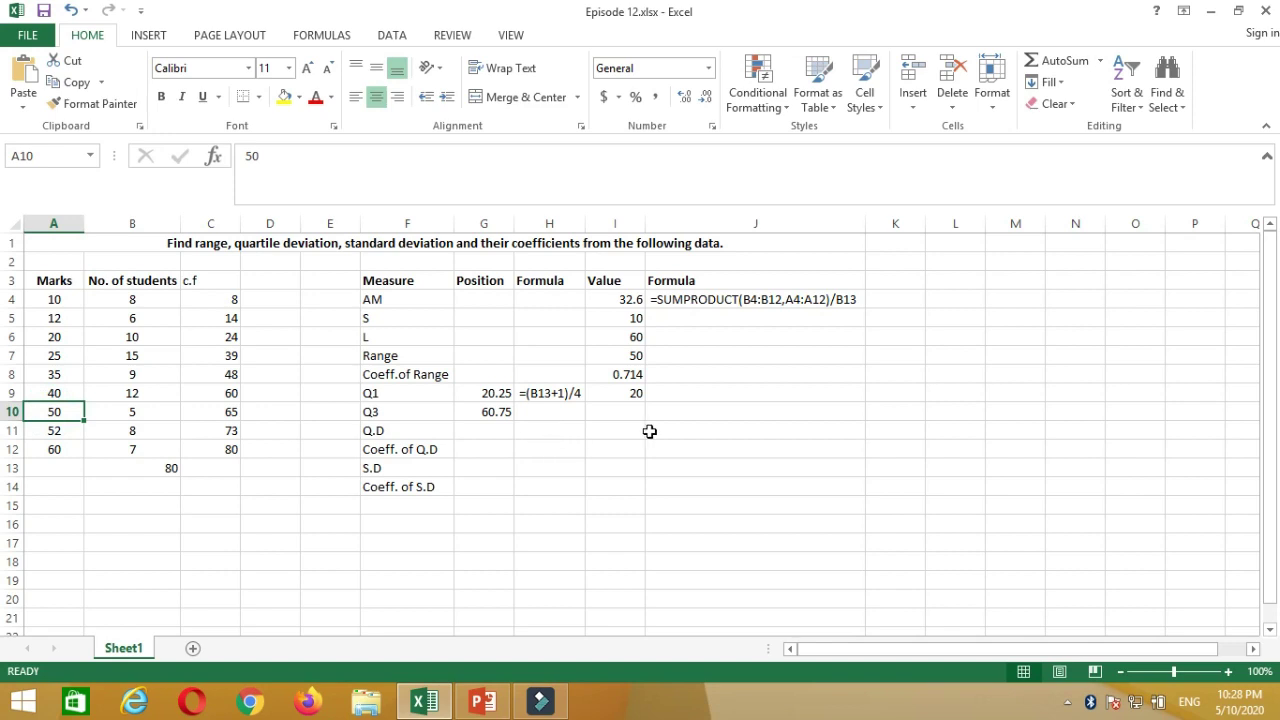
click(621, 414)
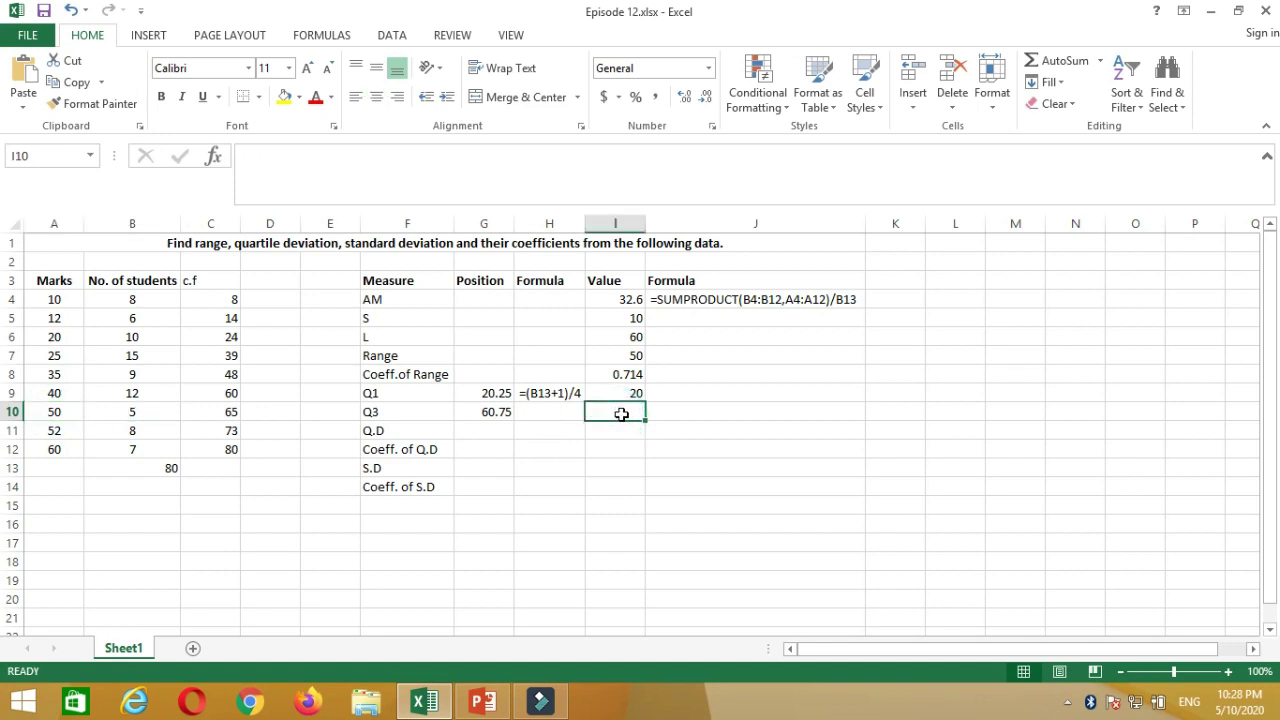
text(=)
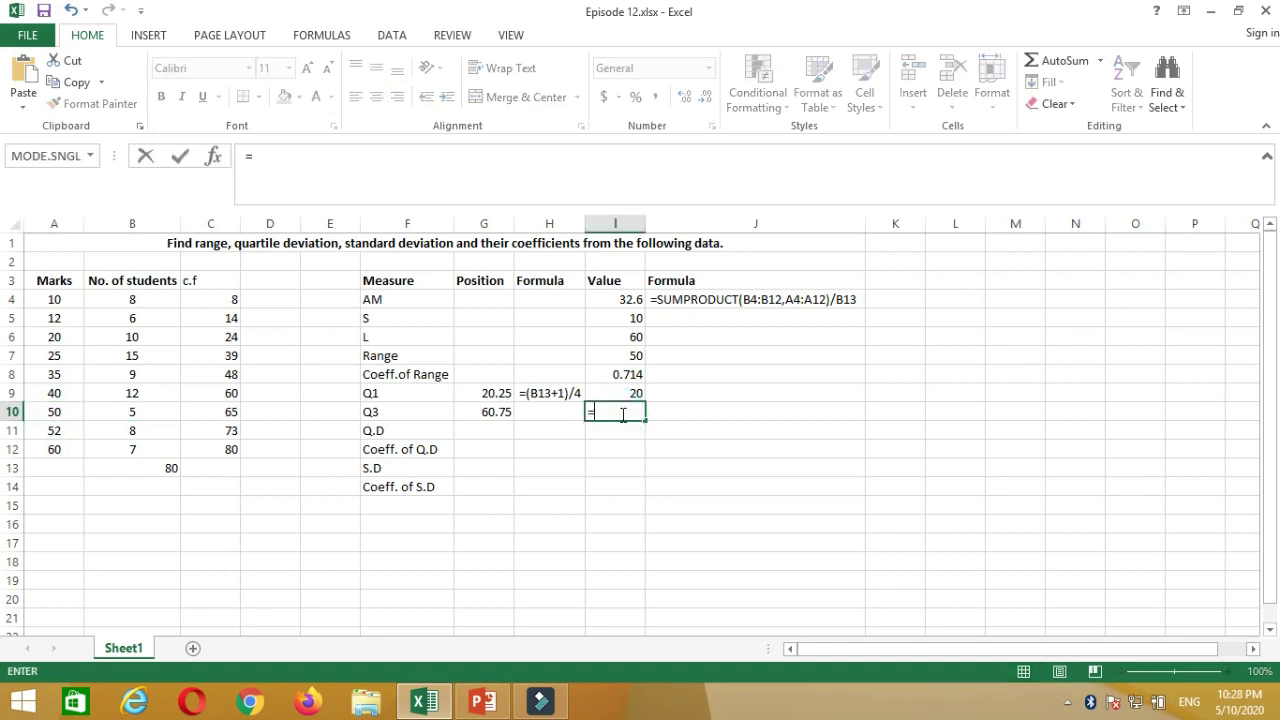
click(47, 414)
key(Return)
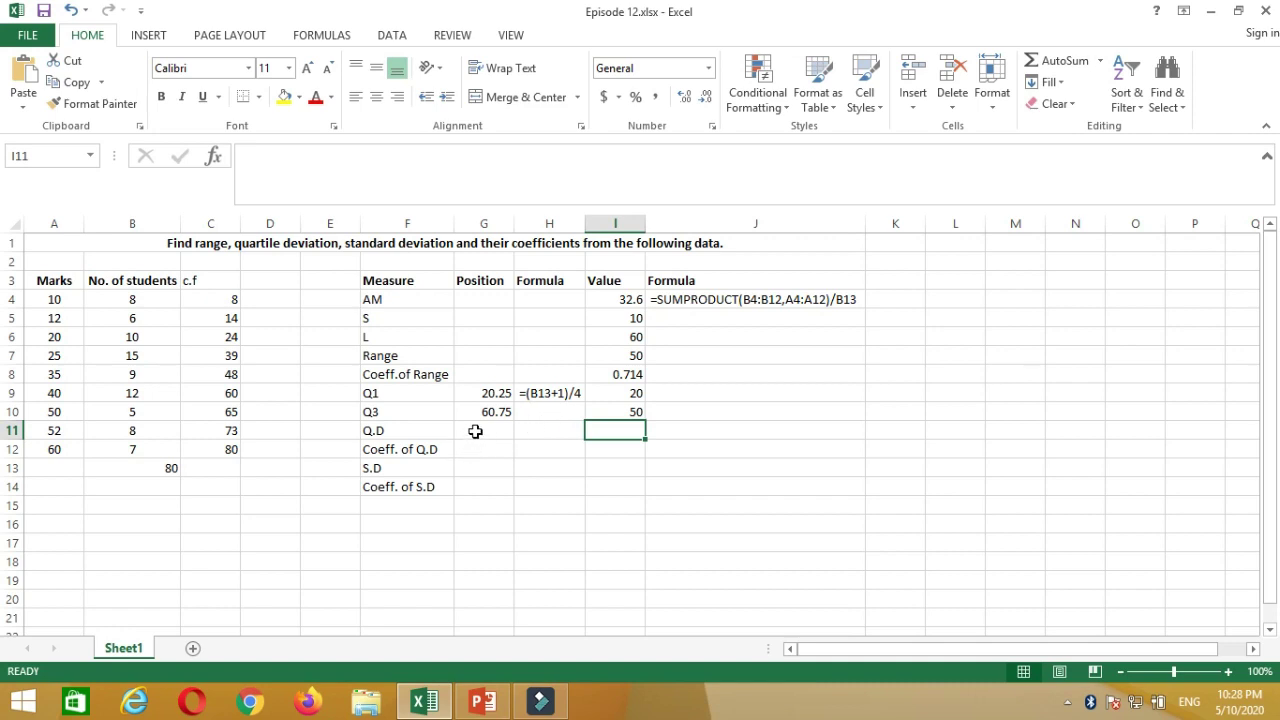
key(Up)
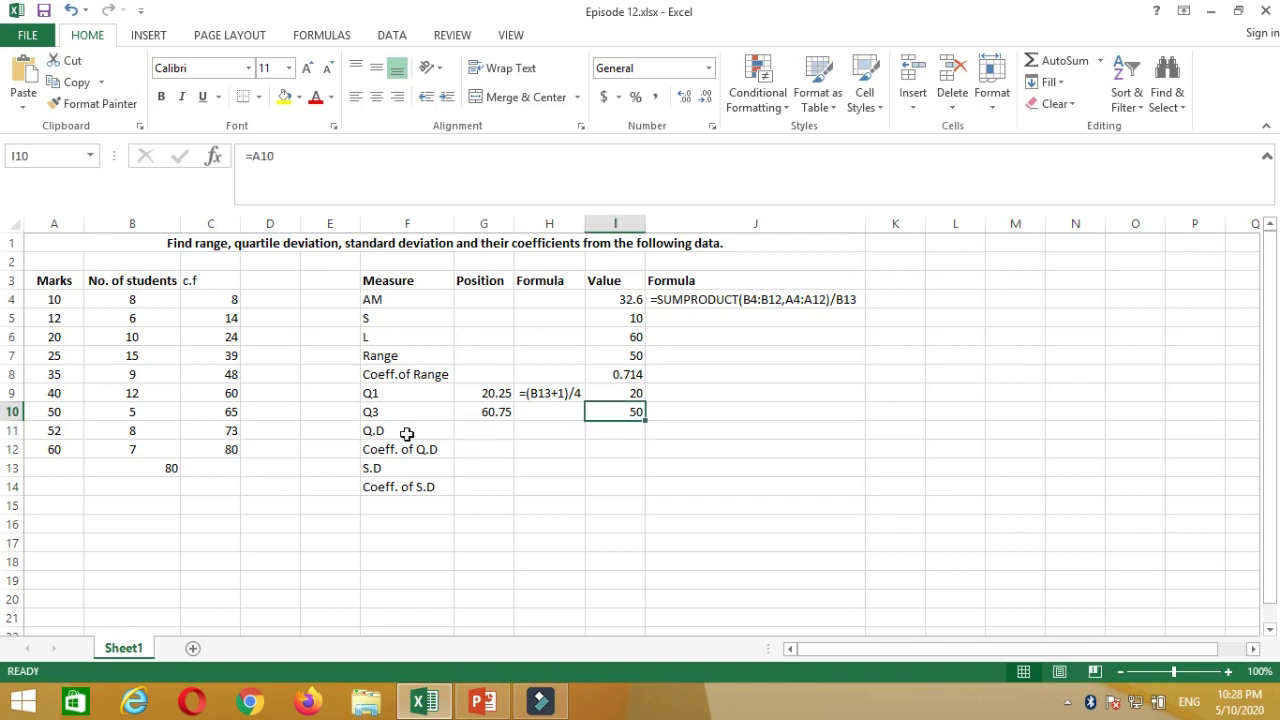
Calculate the quartile deviation in I11 with the formula =(I10-I9)/2.
click(609, 432)
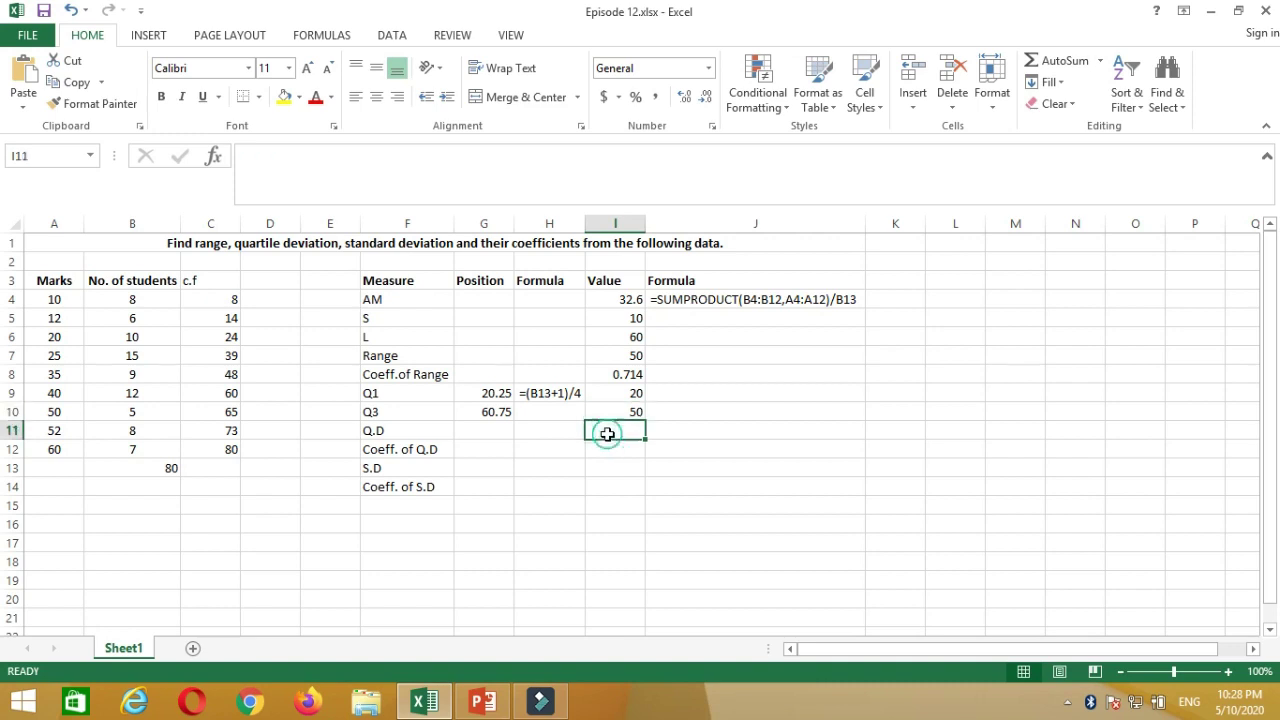
text(=)
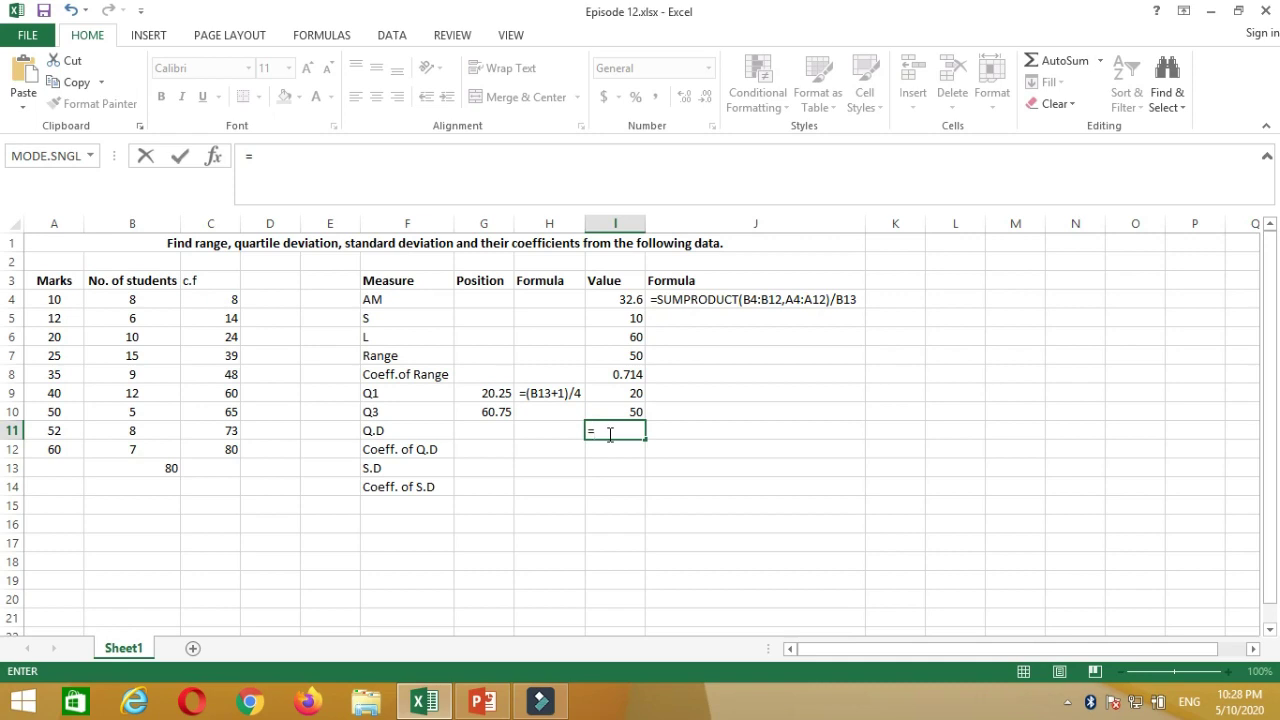
text(()
click(624, 411)
text(-)
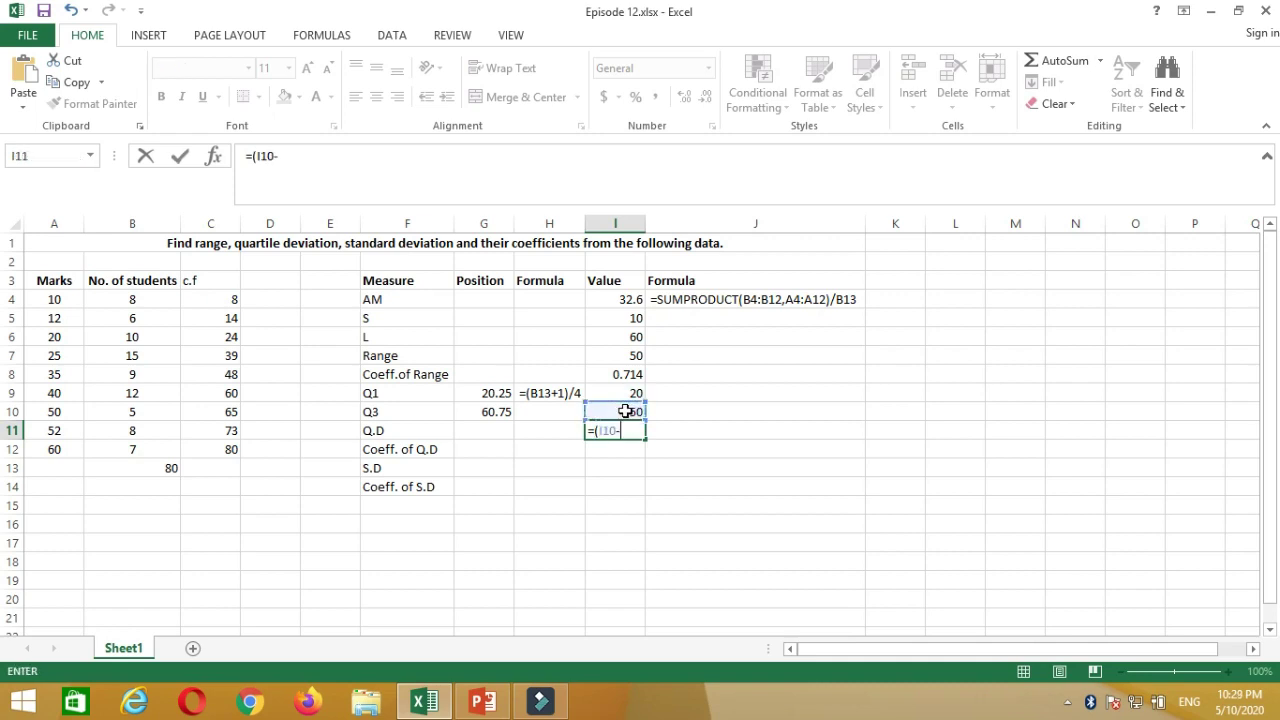
click(632, 396)
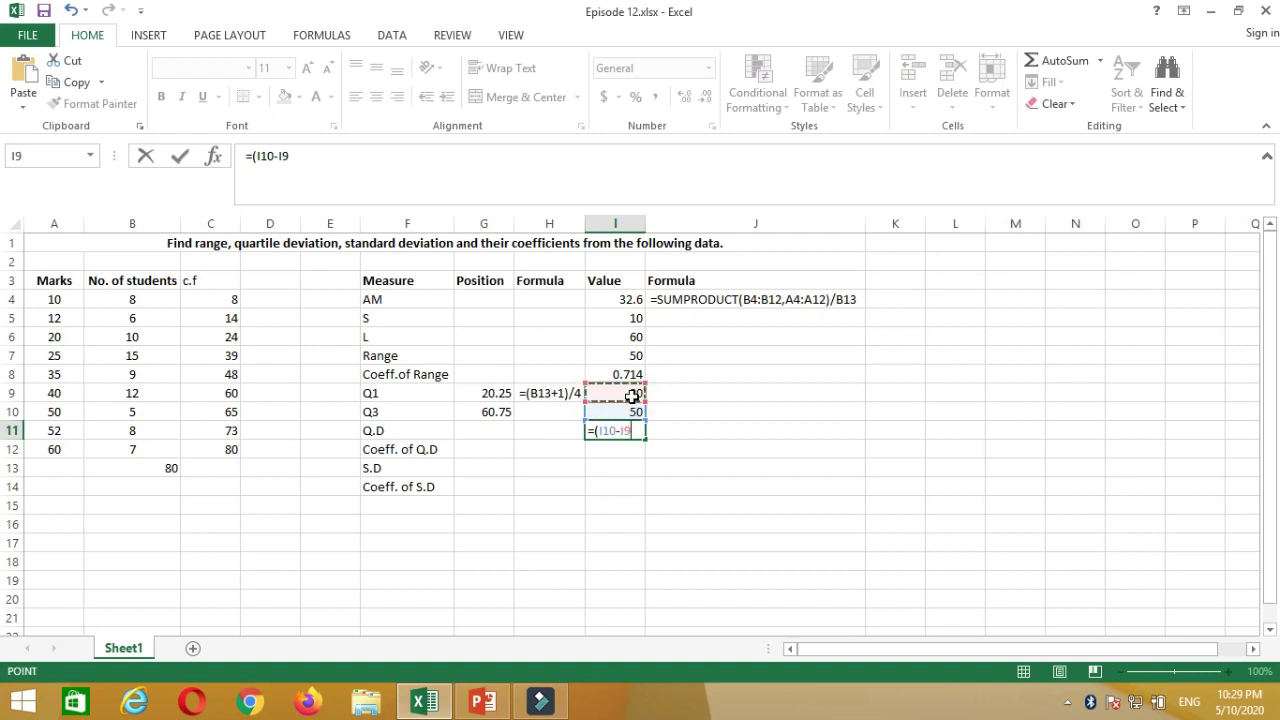
text()/2)
key(Return)
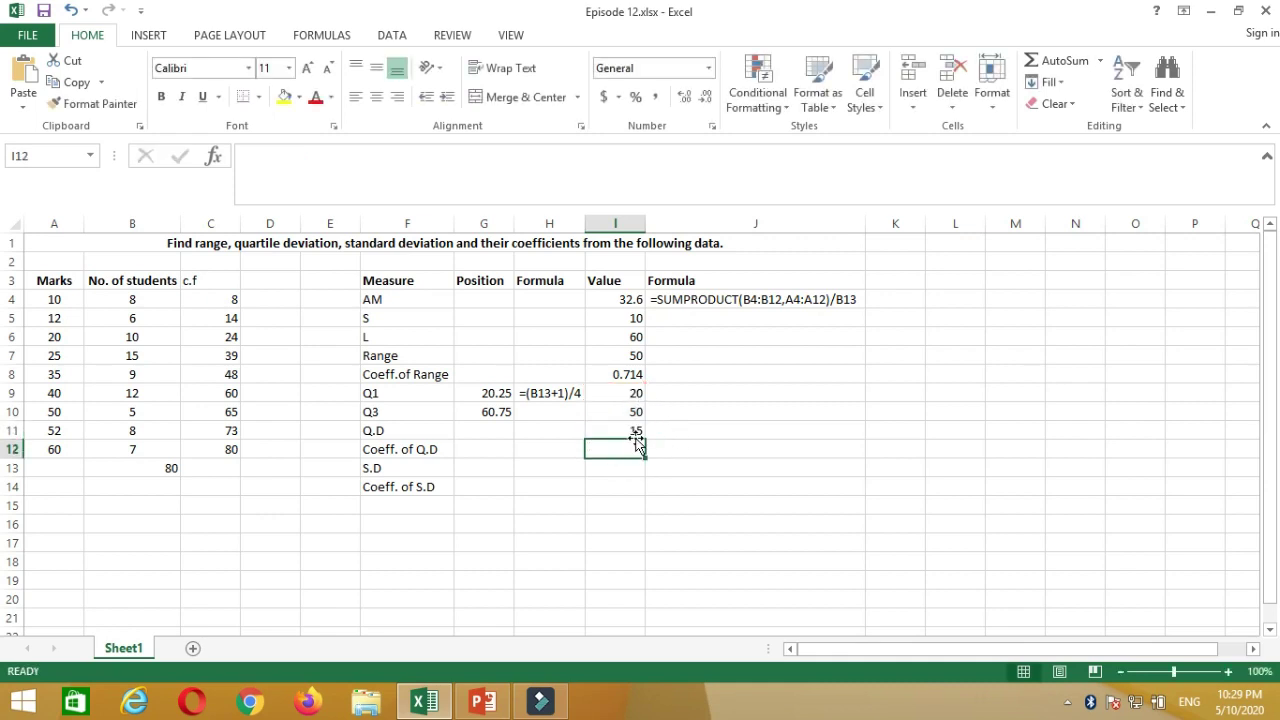
click(633, 415)
click(633, 398)
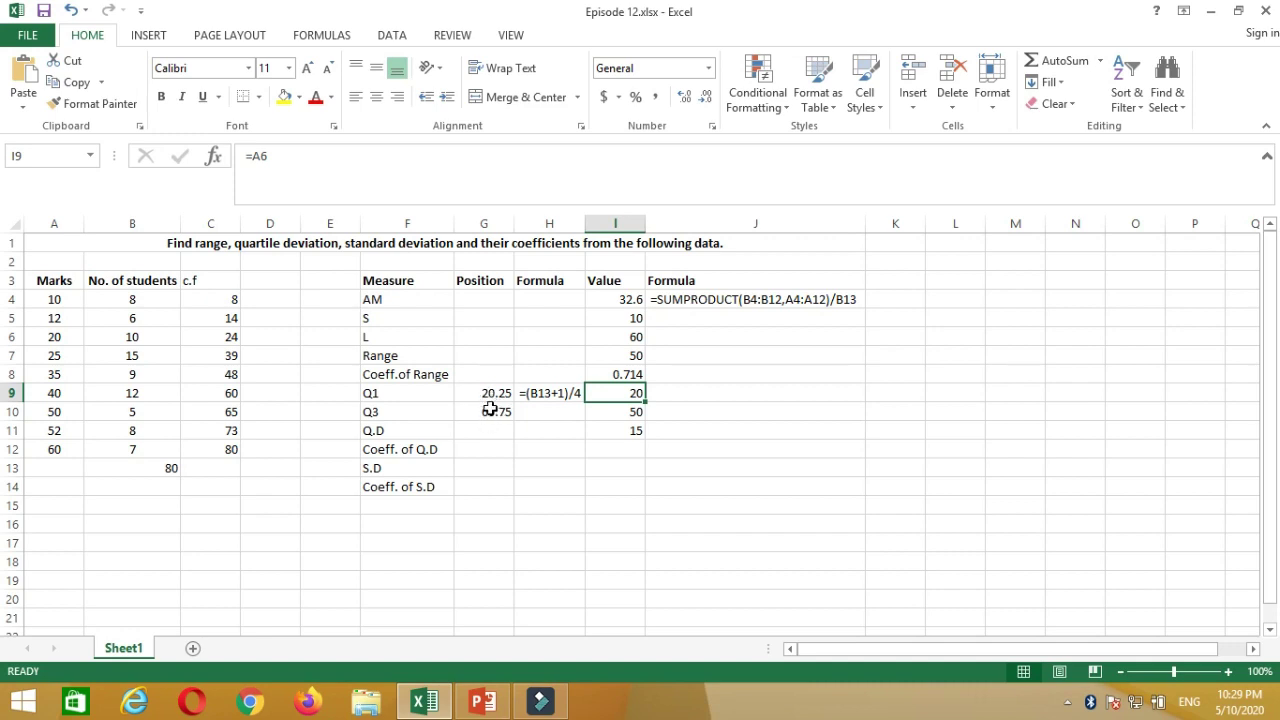
click(633, 413)
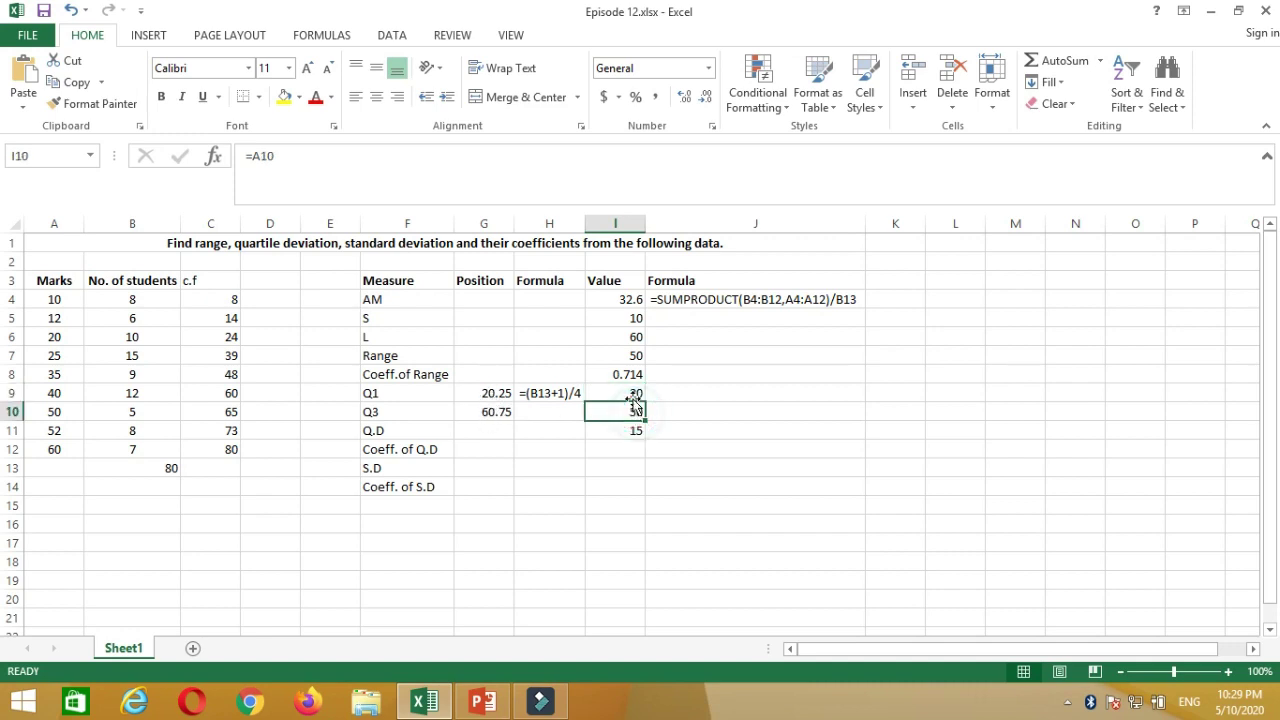
click(632, 394)
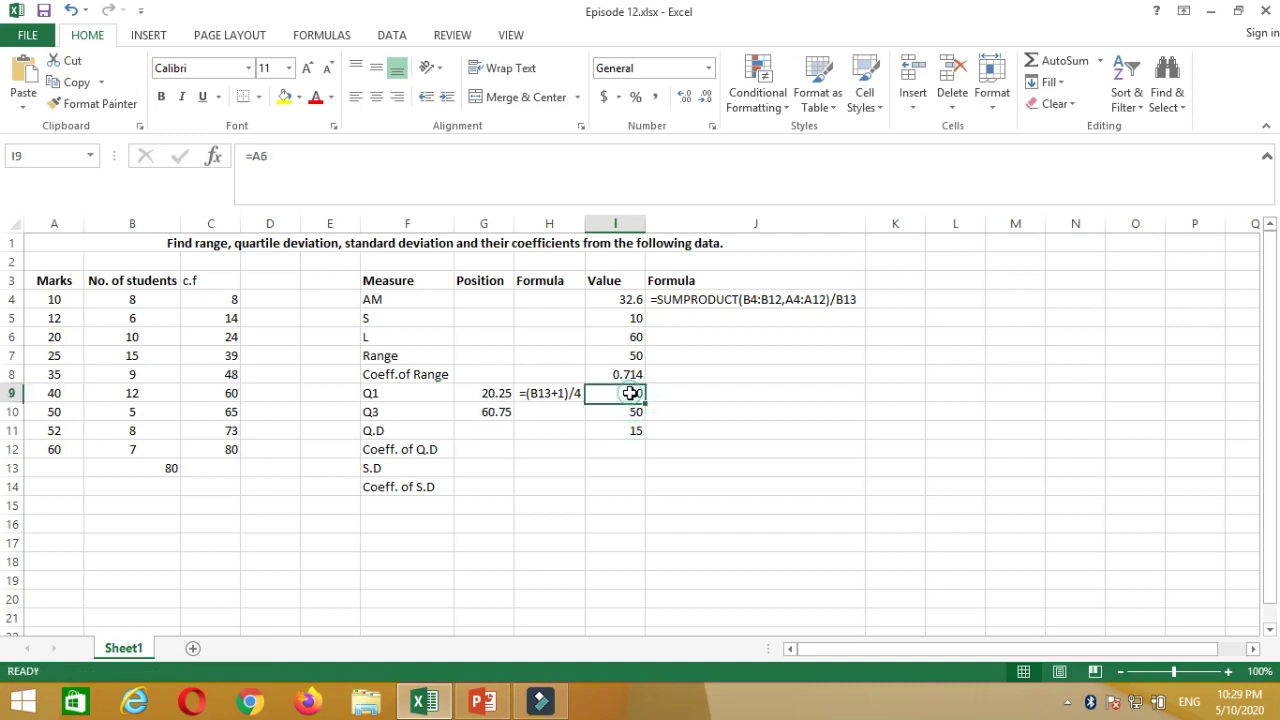
Calculate the coefficient of quartile deviation in I12 with the formula =(I10-I9)/(I10+I9).
click(617, 454)
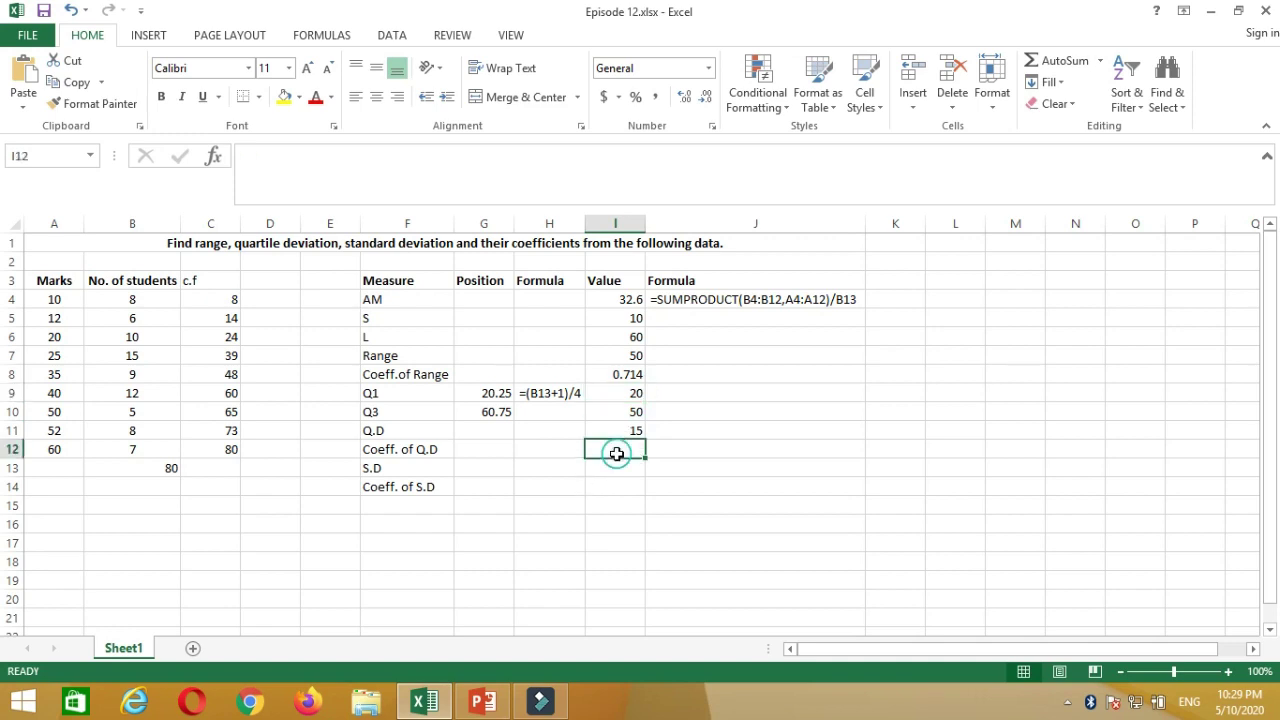
text(=)
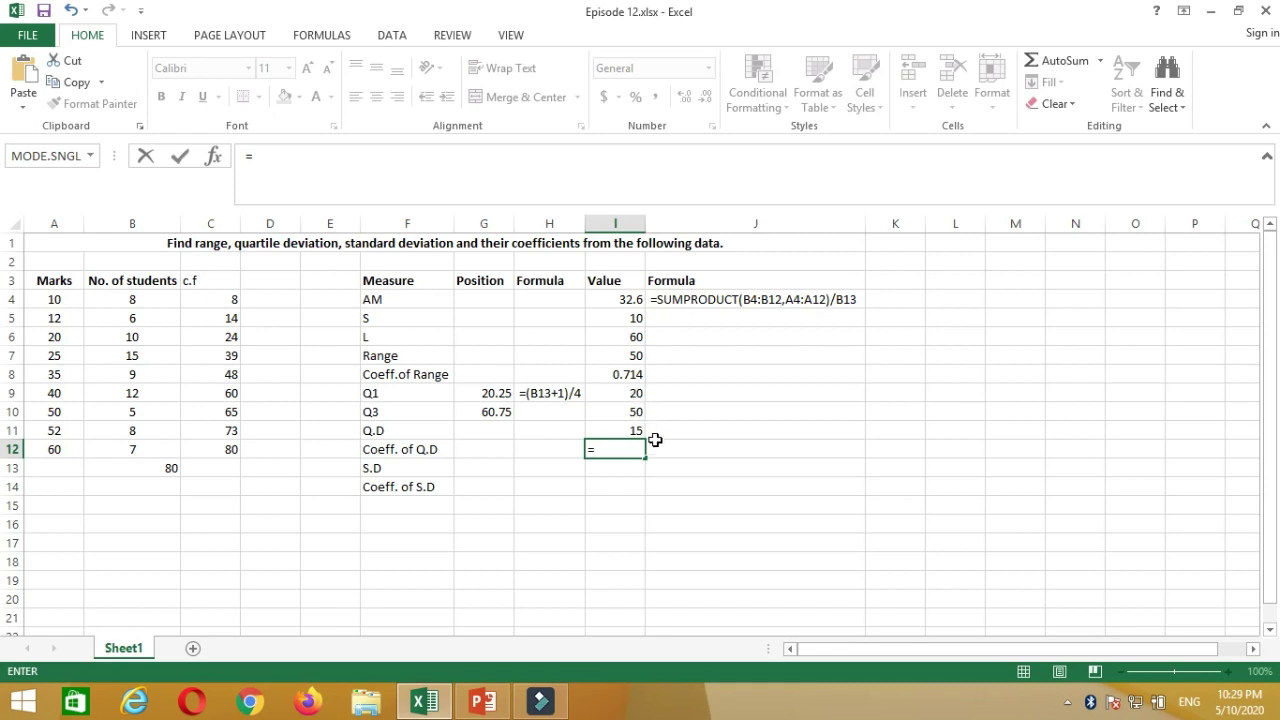
text(()
click(627, 412)
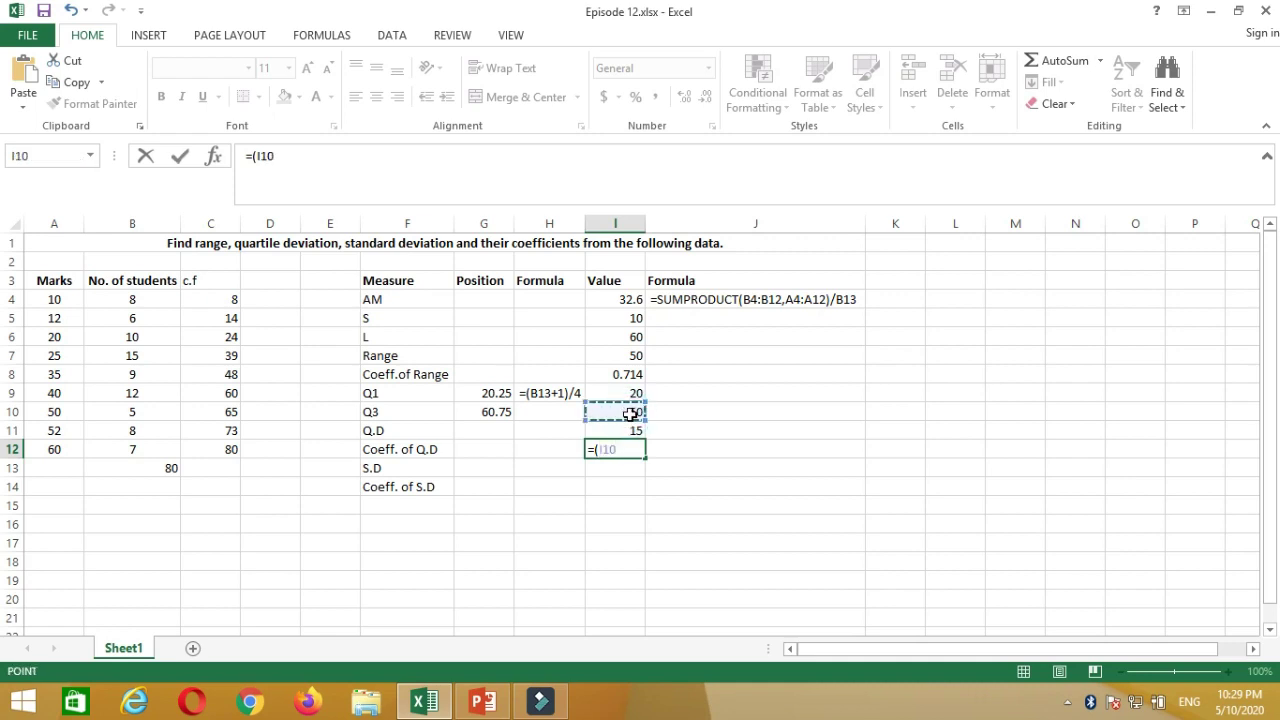
text(-)
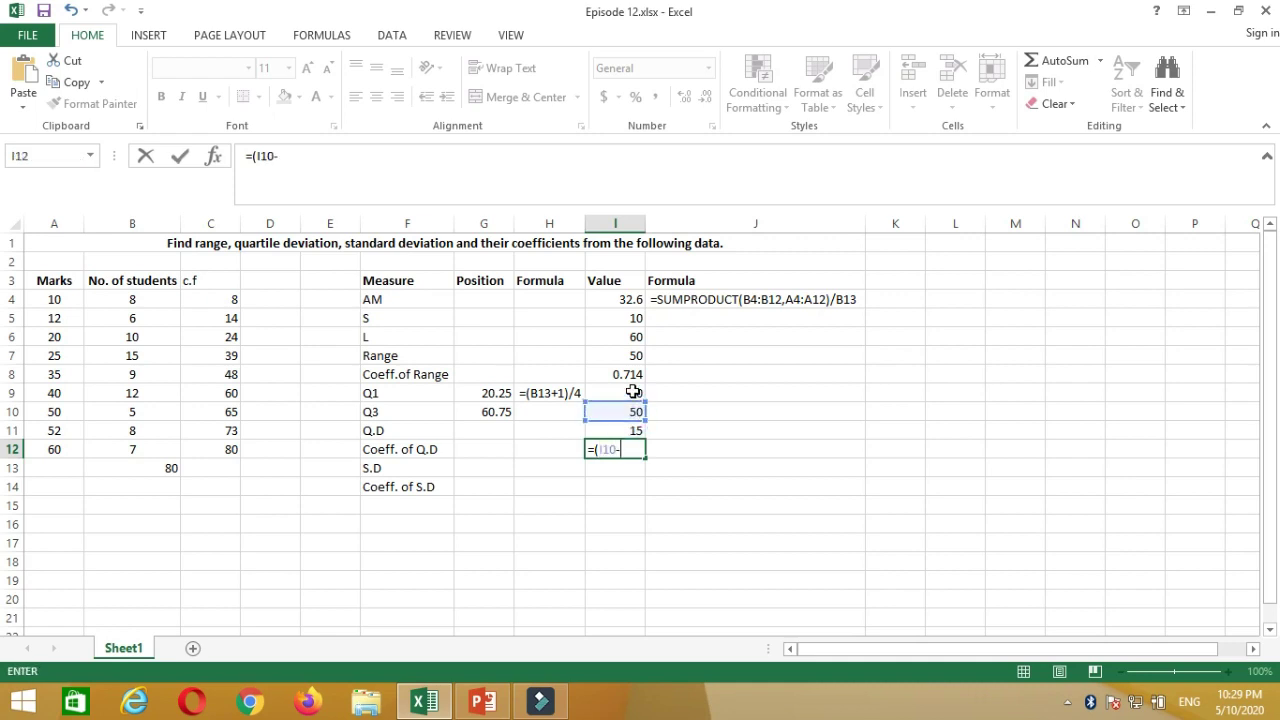
click(633, 392)
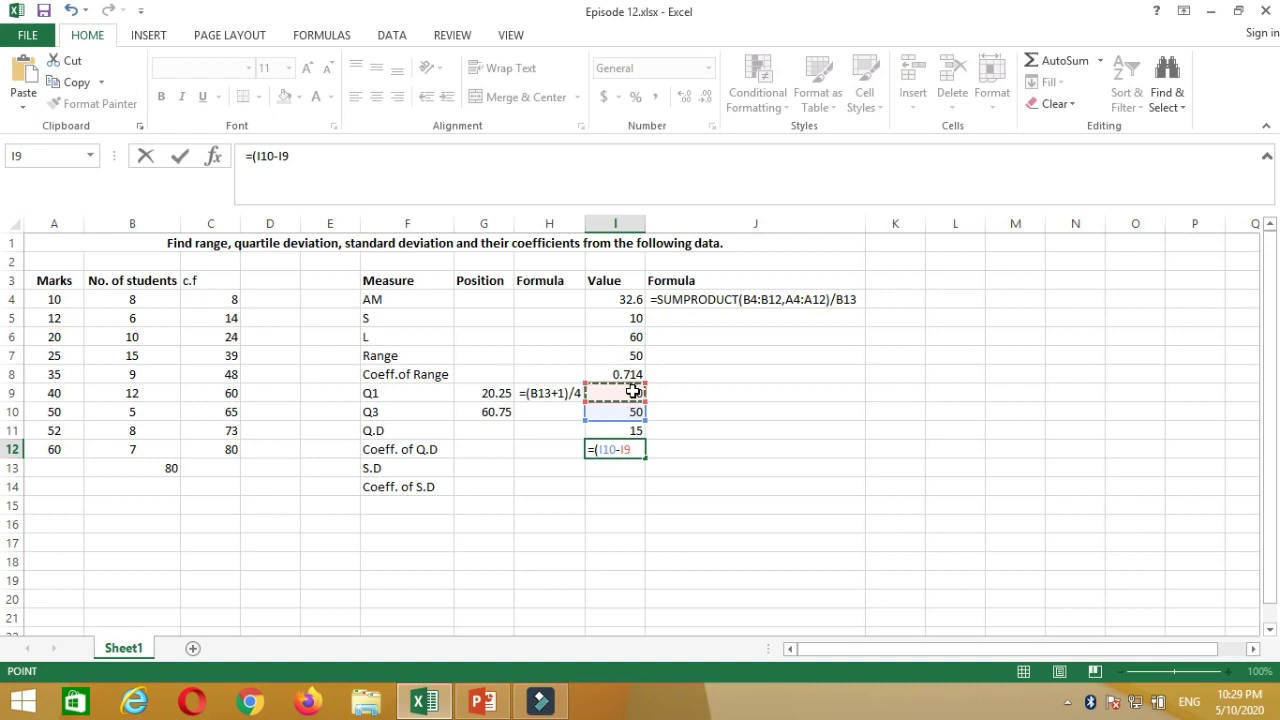
text()/)
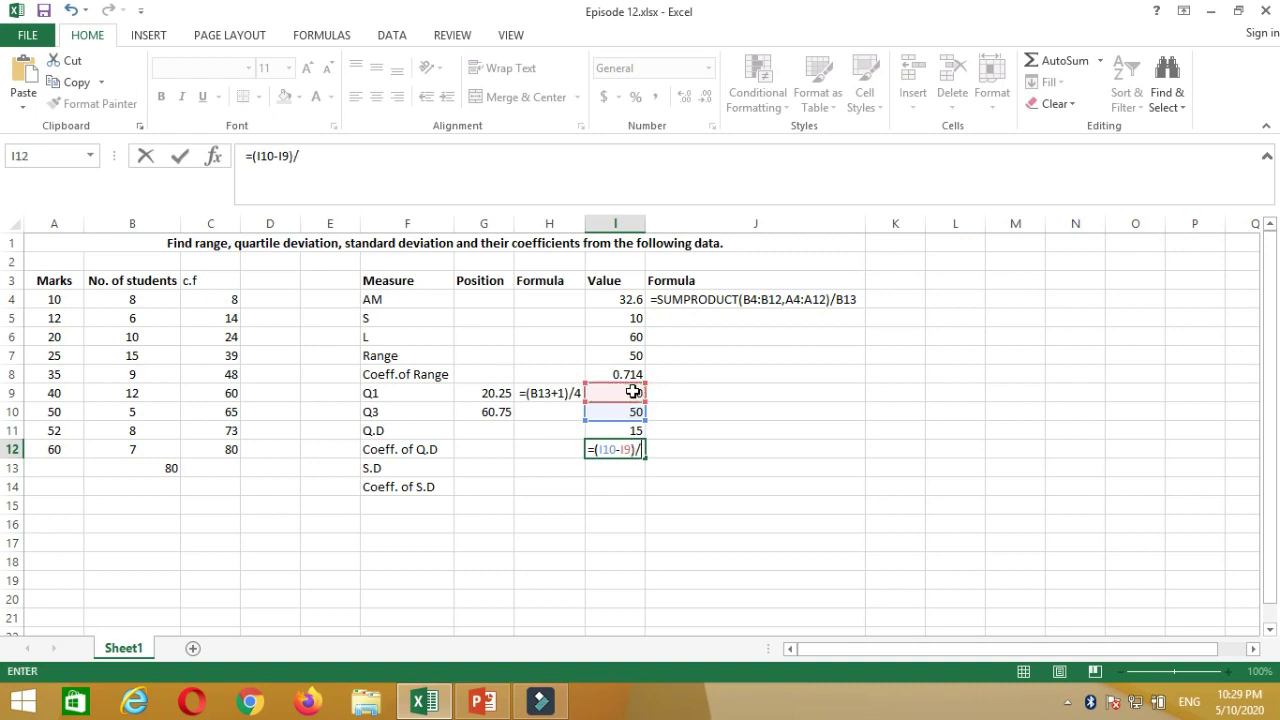
text(()
click(624, 414)
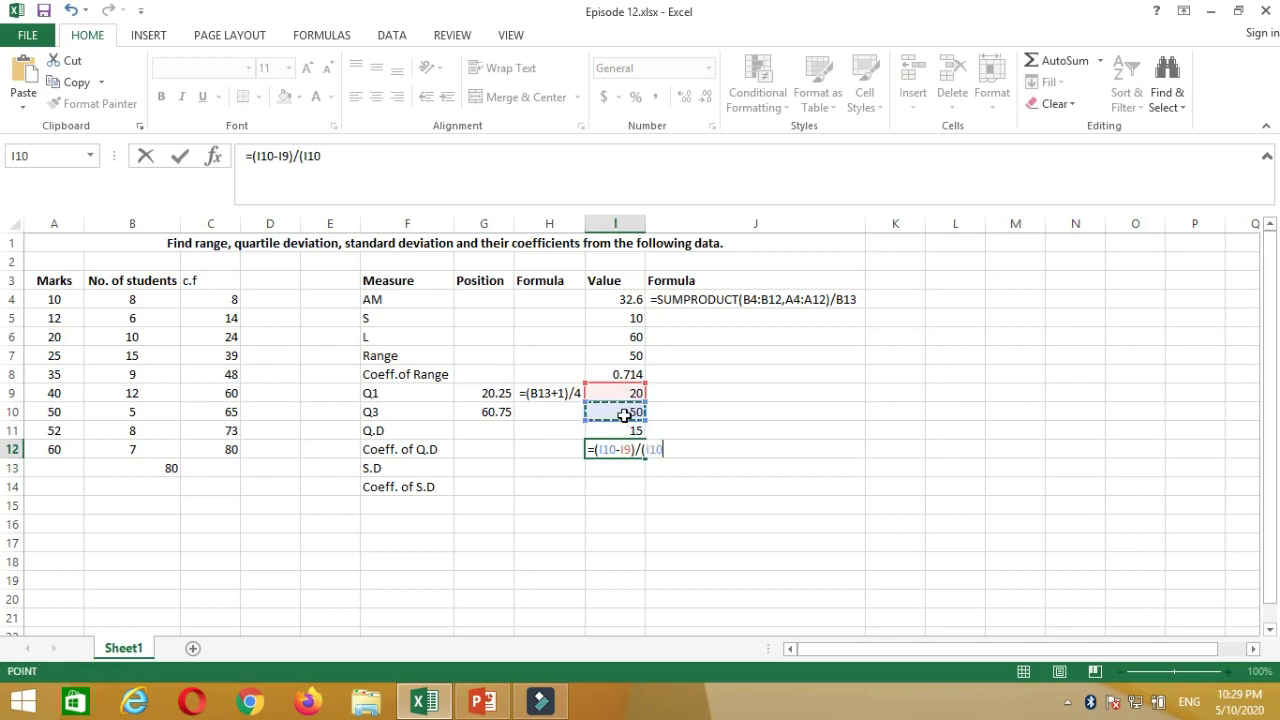
text(+)
click(629, 394)
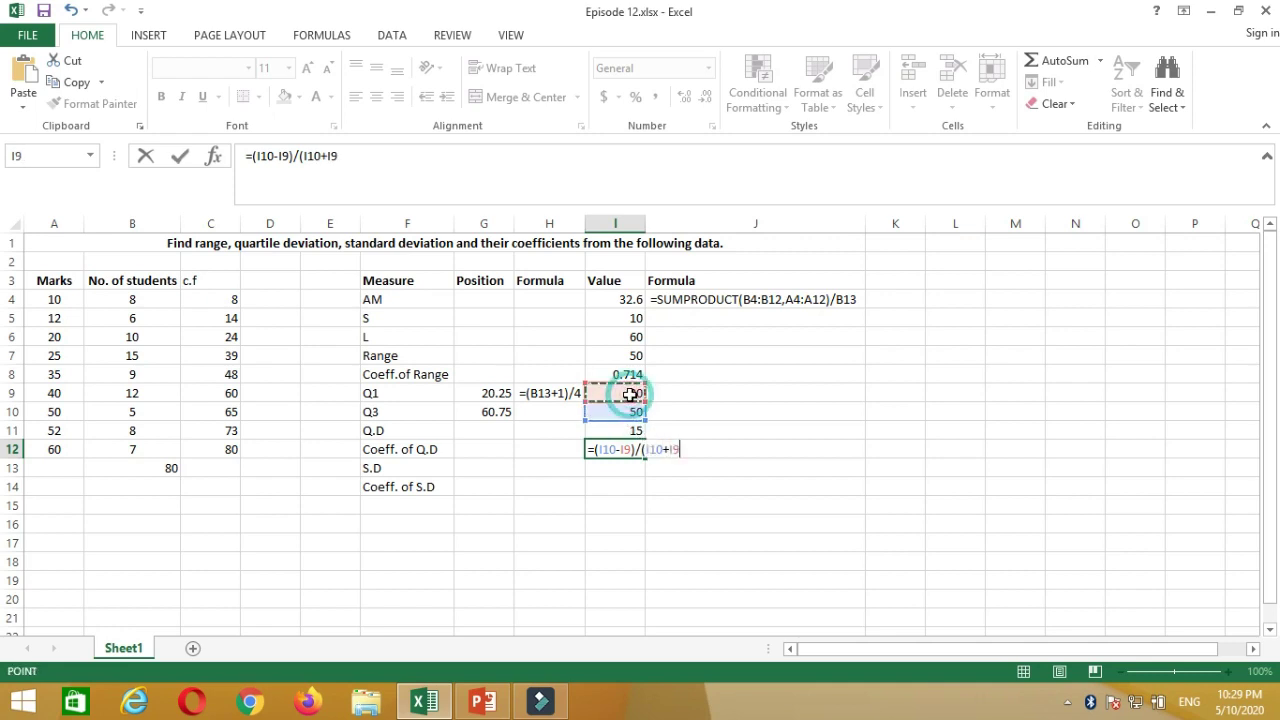
text())
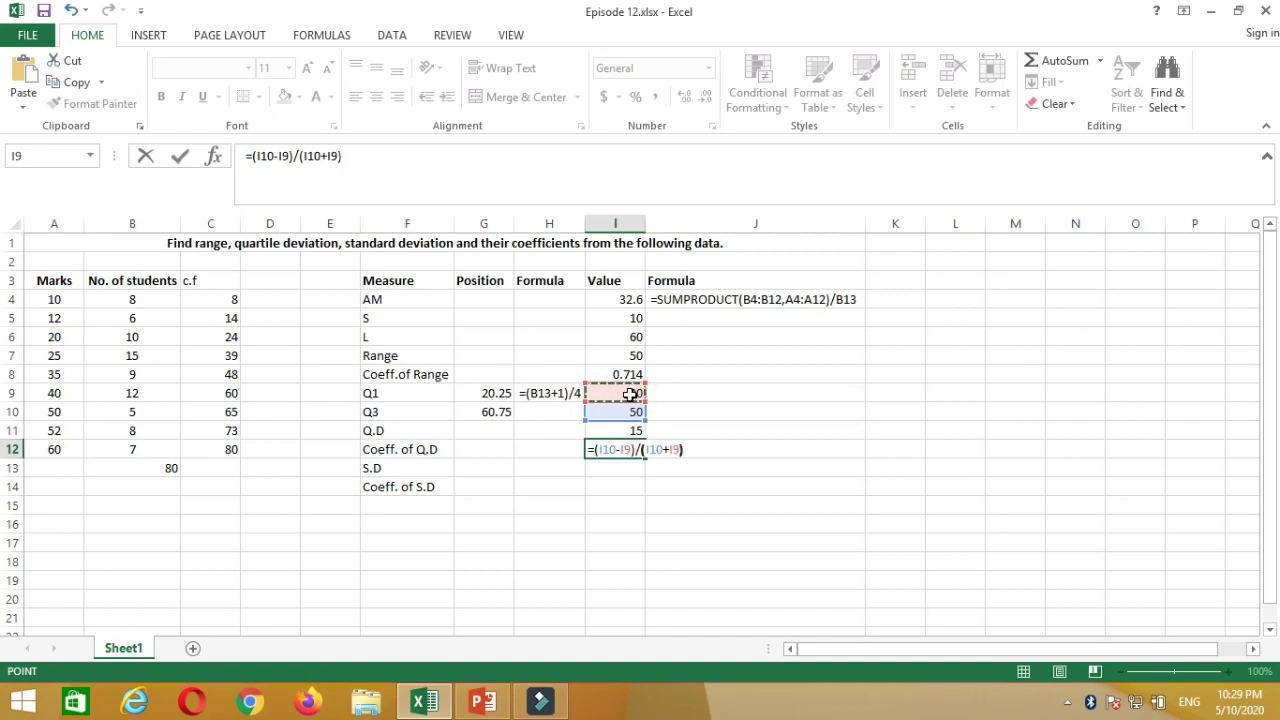
key(Return)
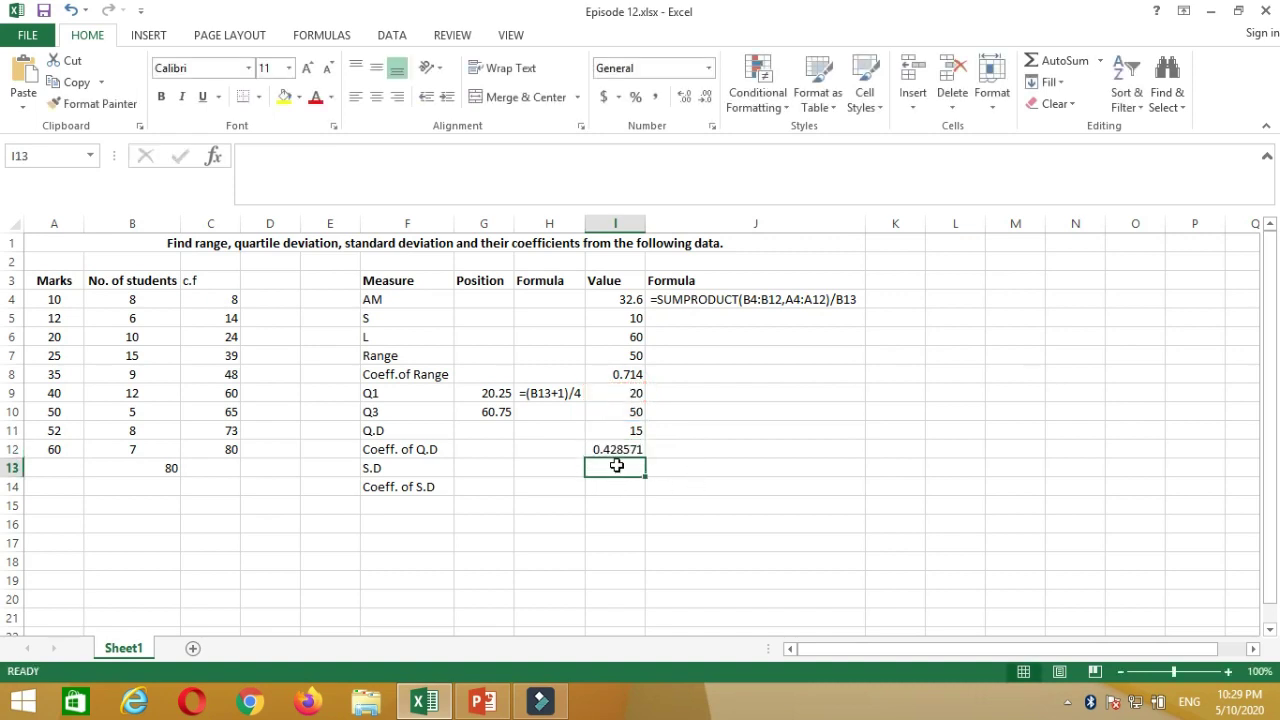
Reduce the coefficient of quartile deviation in I12 to three decimal places.
click(624, 450)
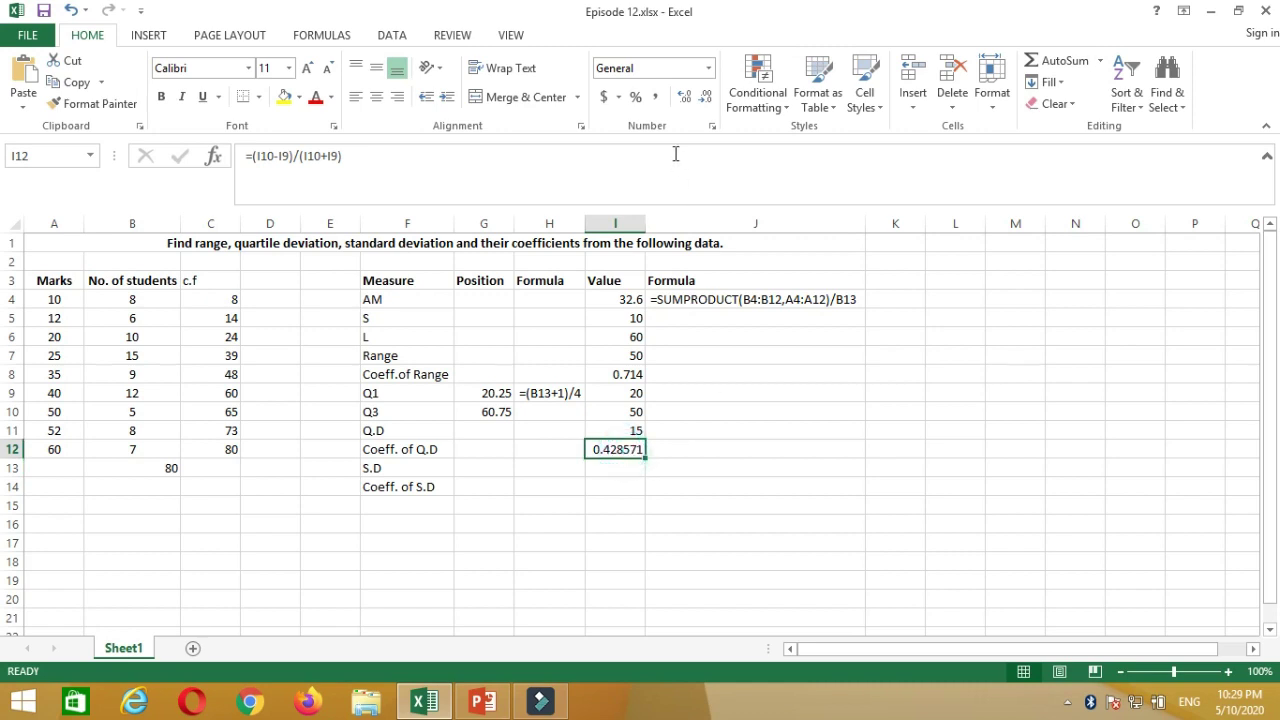
click(706, 103)
click(706, 103)
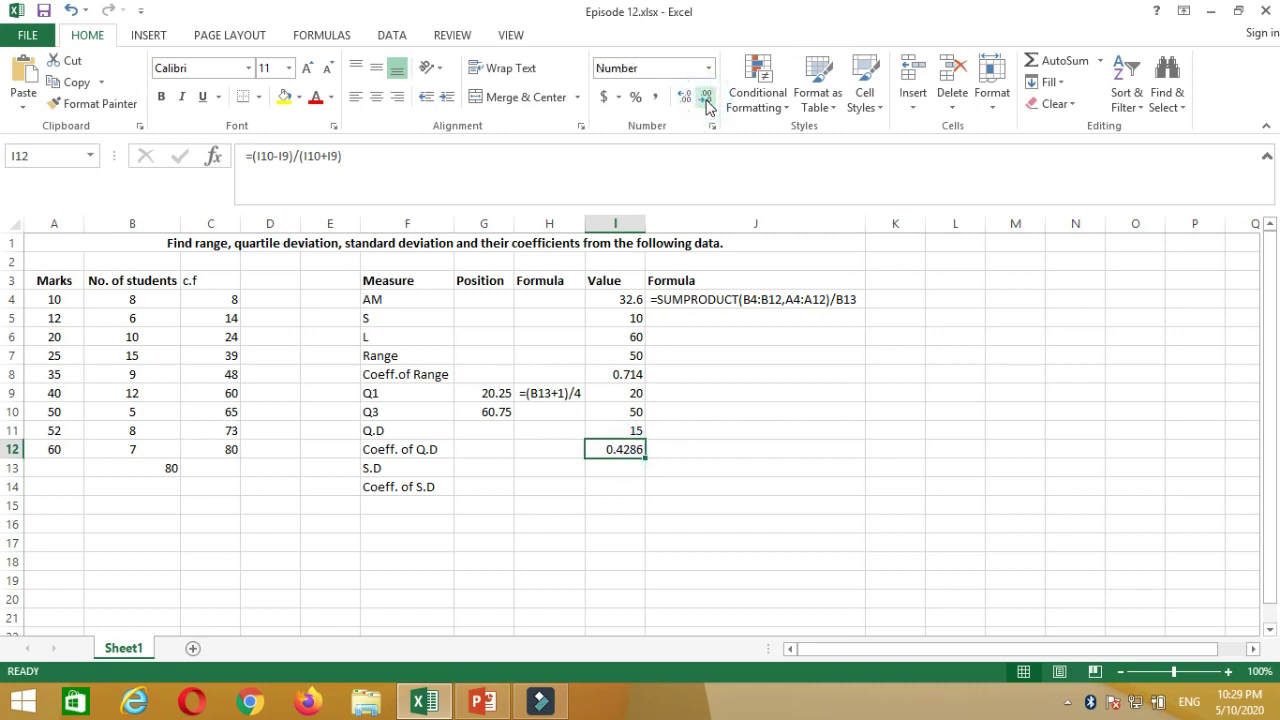
click(706, 103)
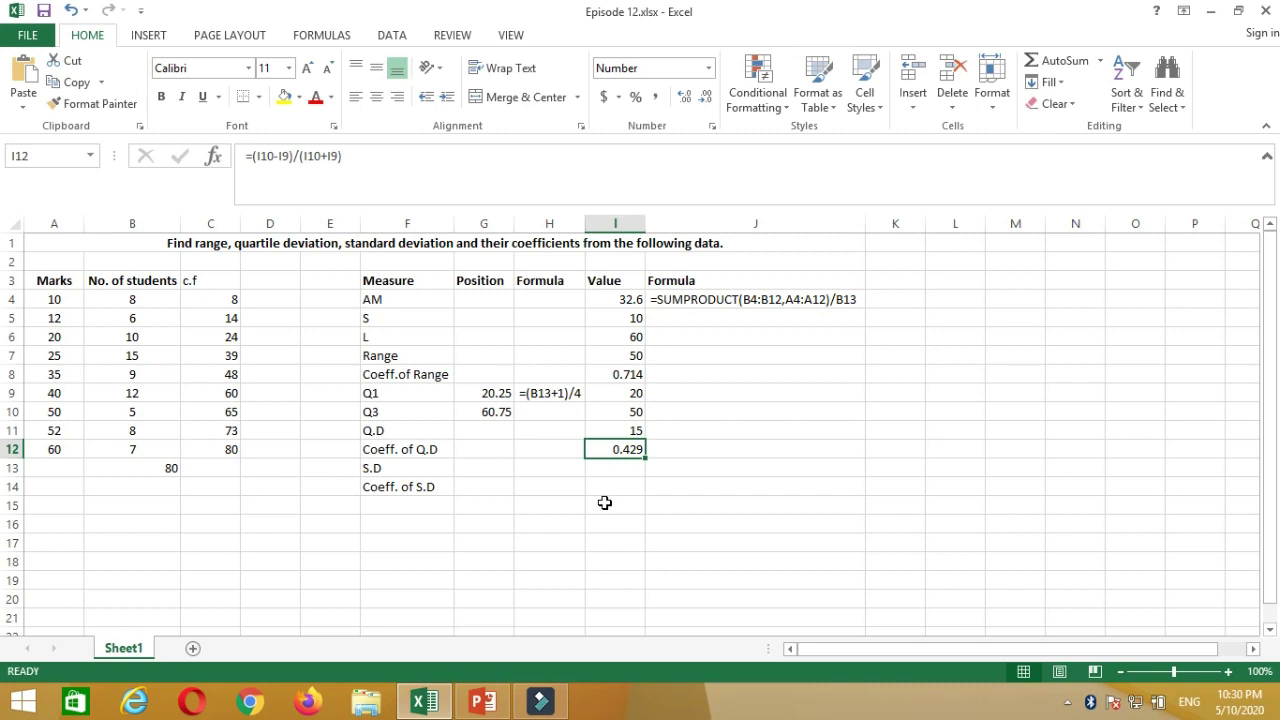
Begin the standard deviation formula in I13 as =SQRT(SUMPRODUCT(B4:B12,A4:A12^2), weighting the squared marks by the student counts.
key(Down)
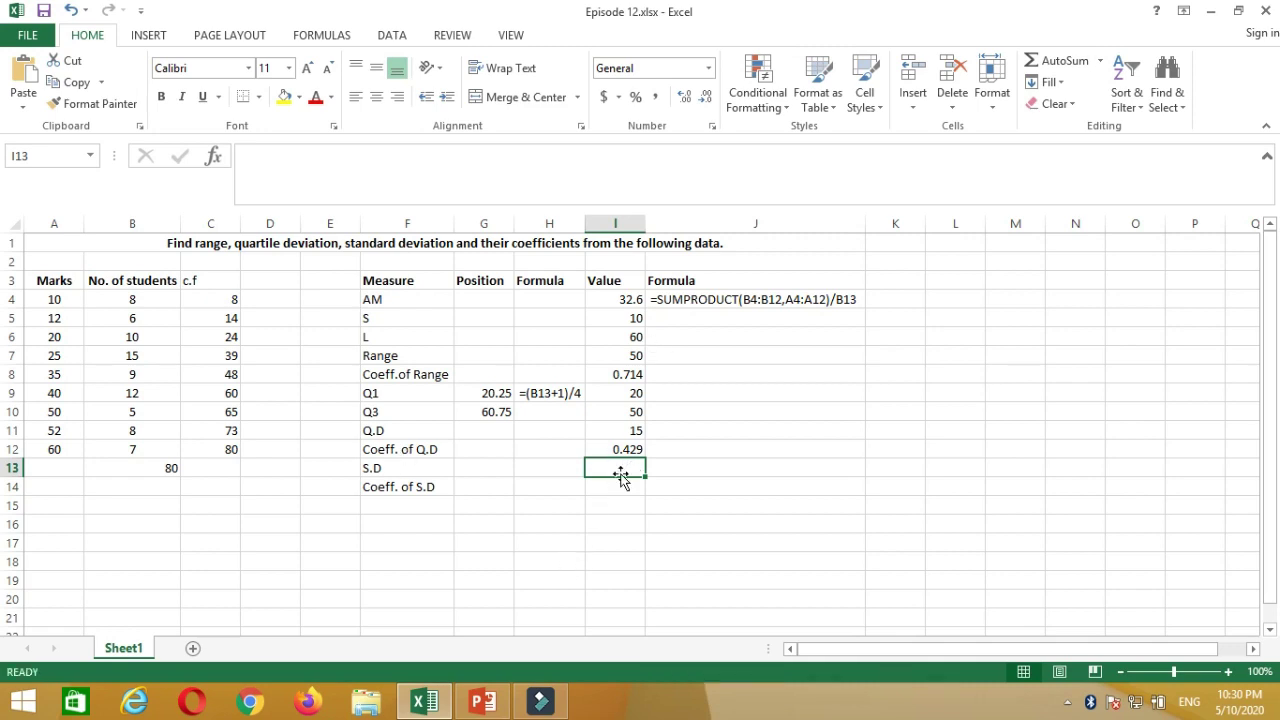
text(=)
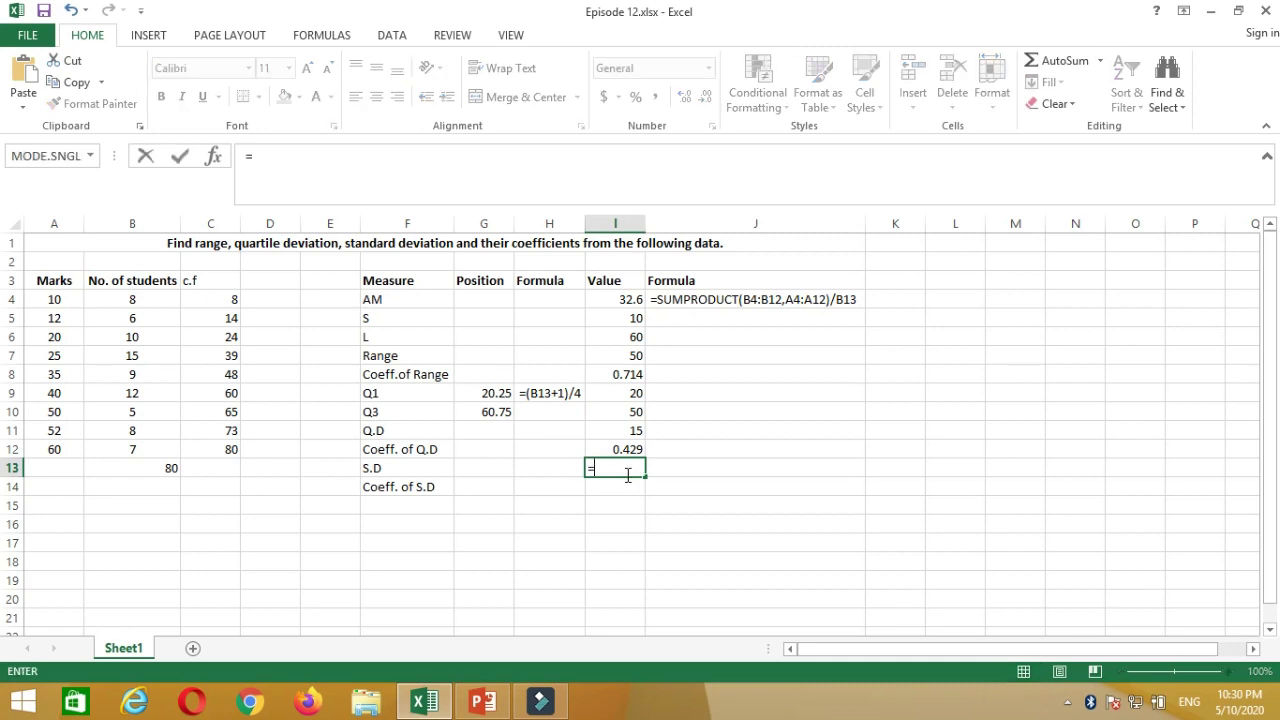
text(sqrt)
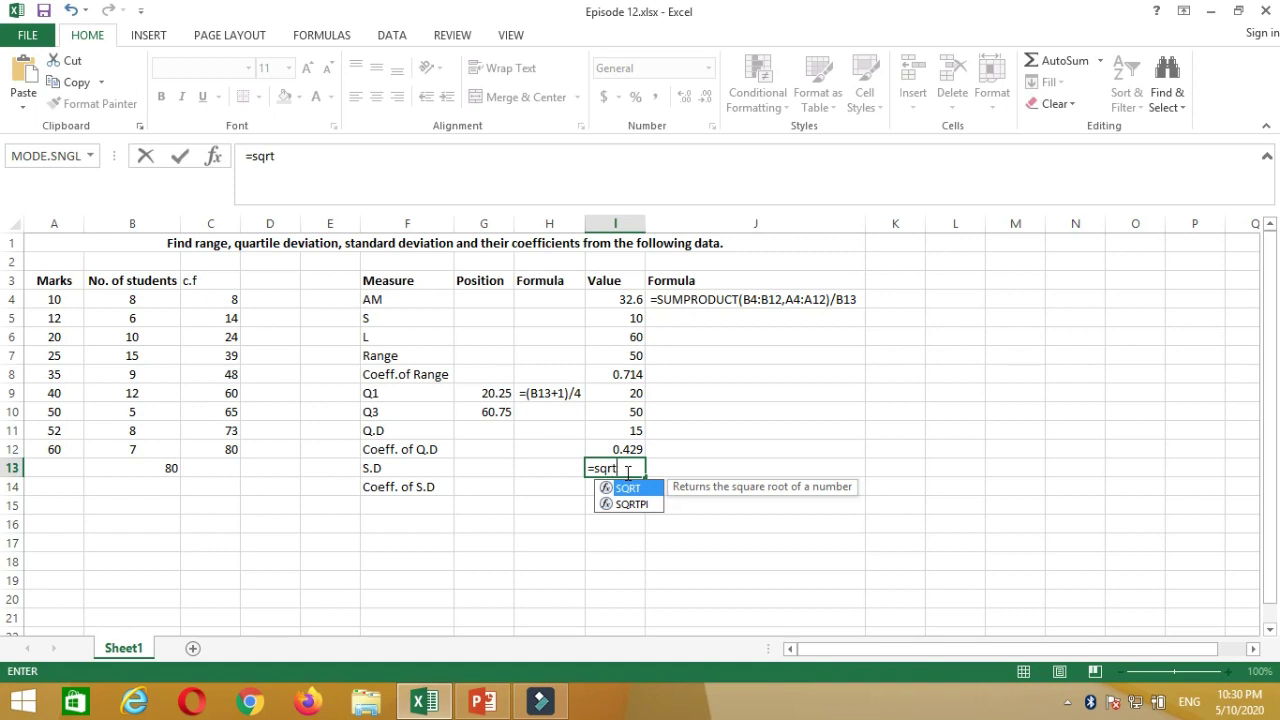
key(Tab)
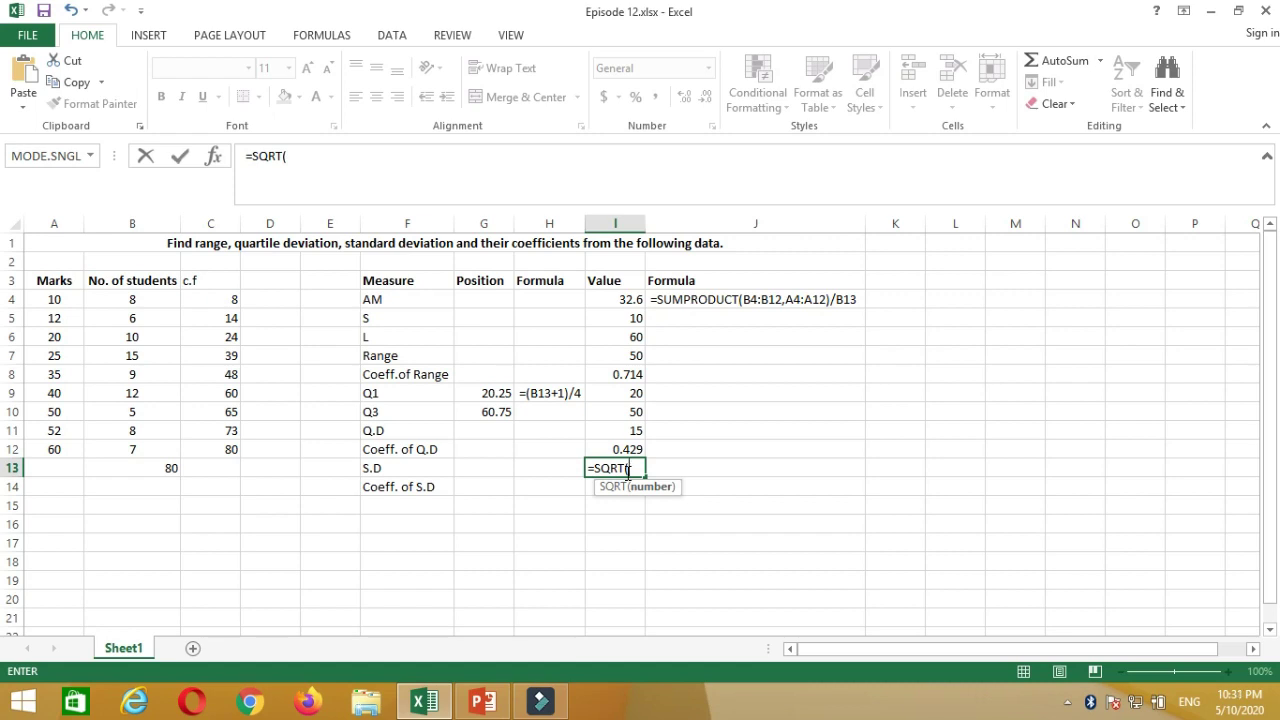
text(()
key(BackSpace)
text(sump)
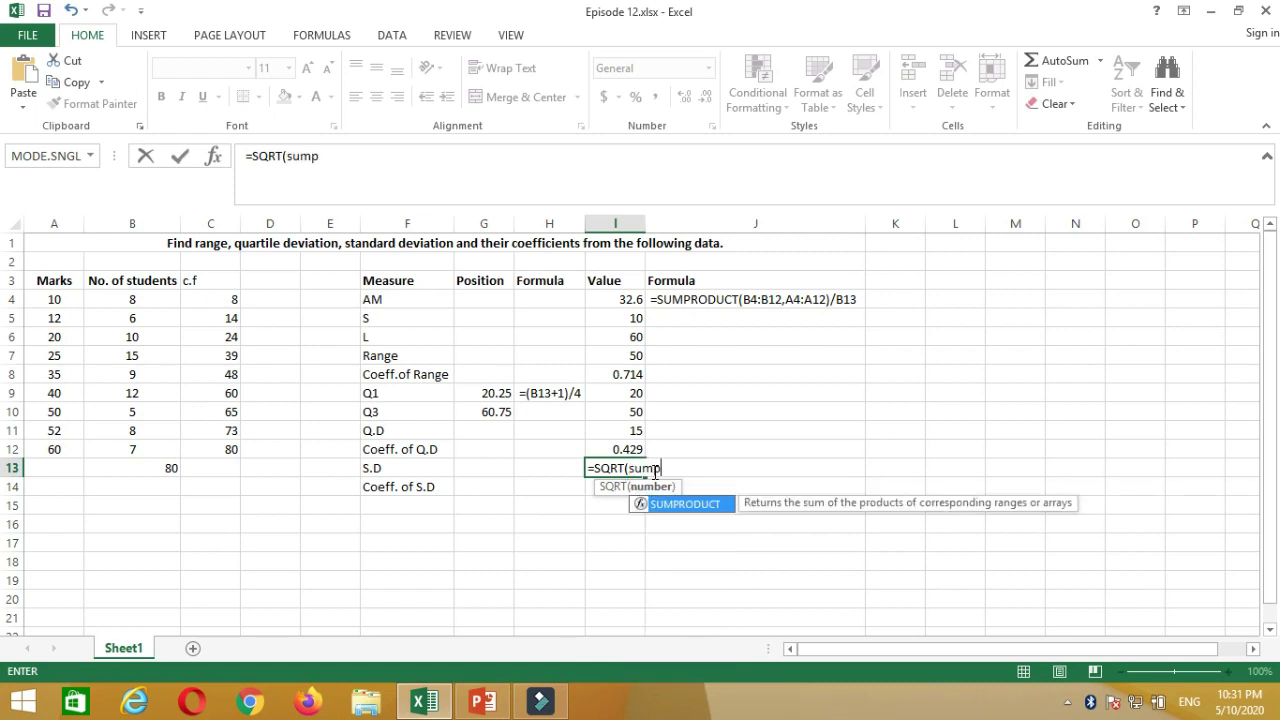
key(Tab)
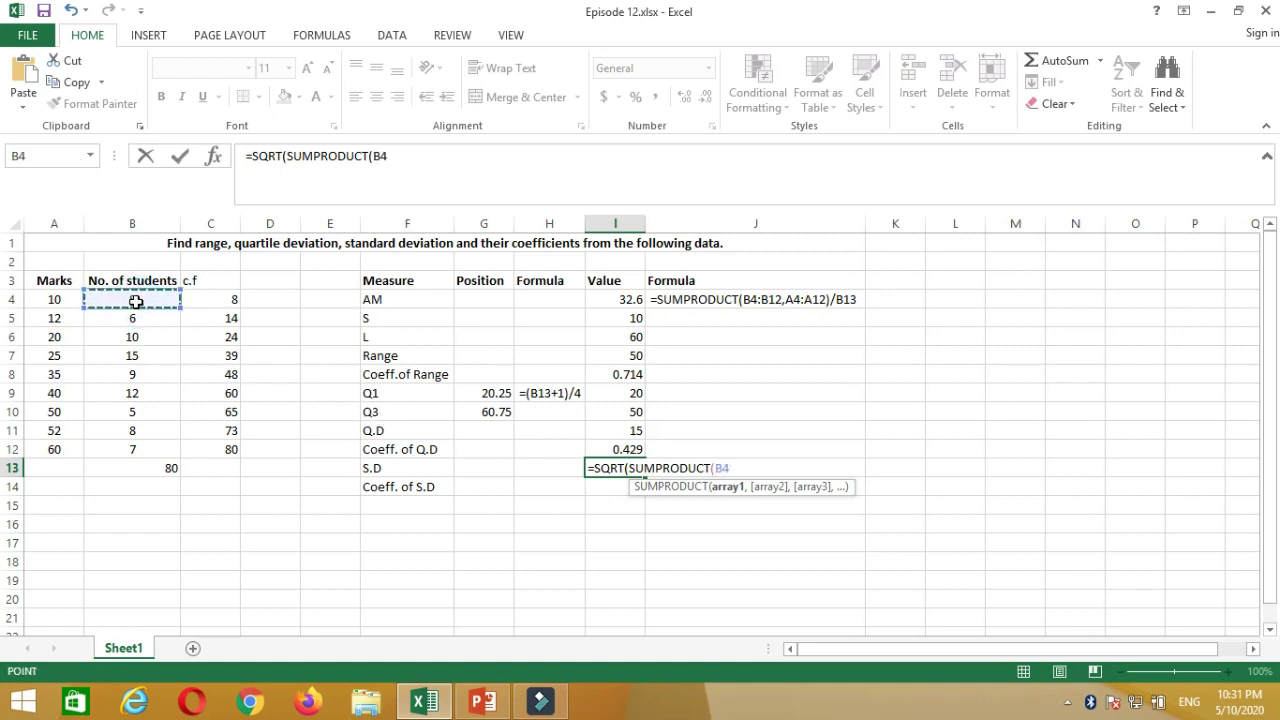
drag(132, 299, 138, 452)
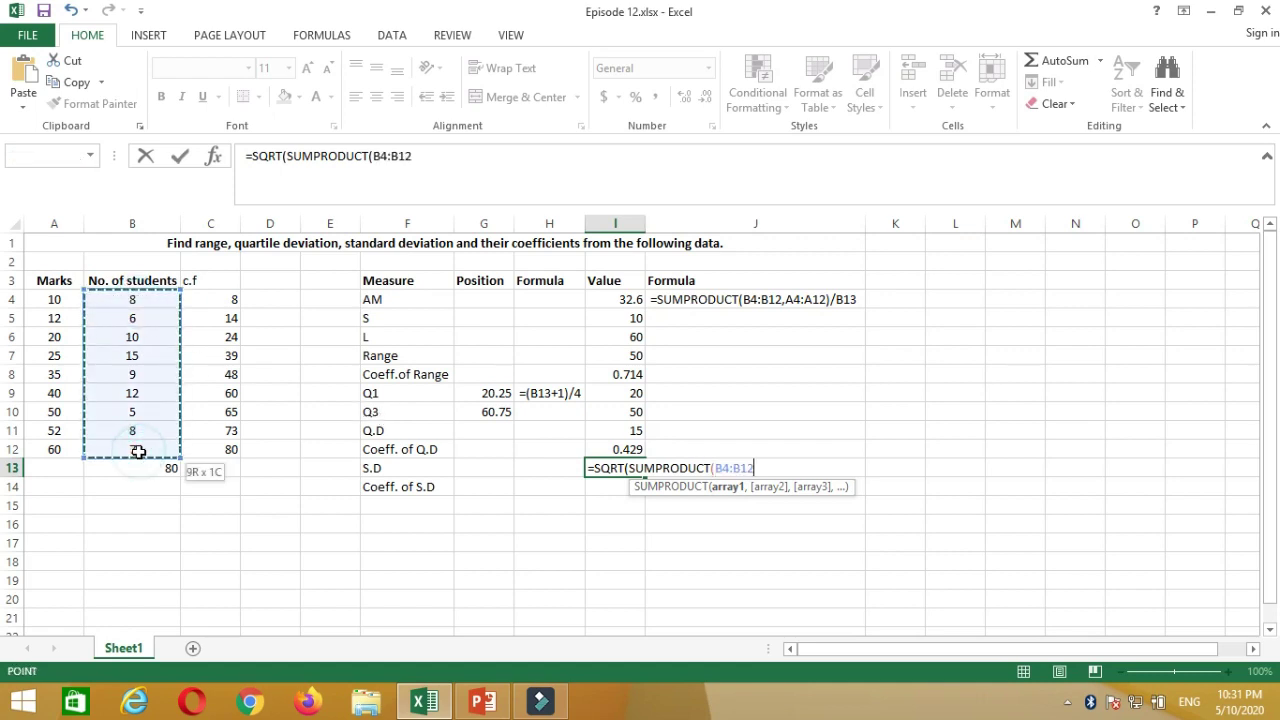
text(,)
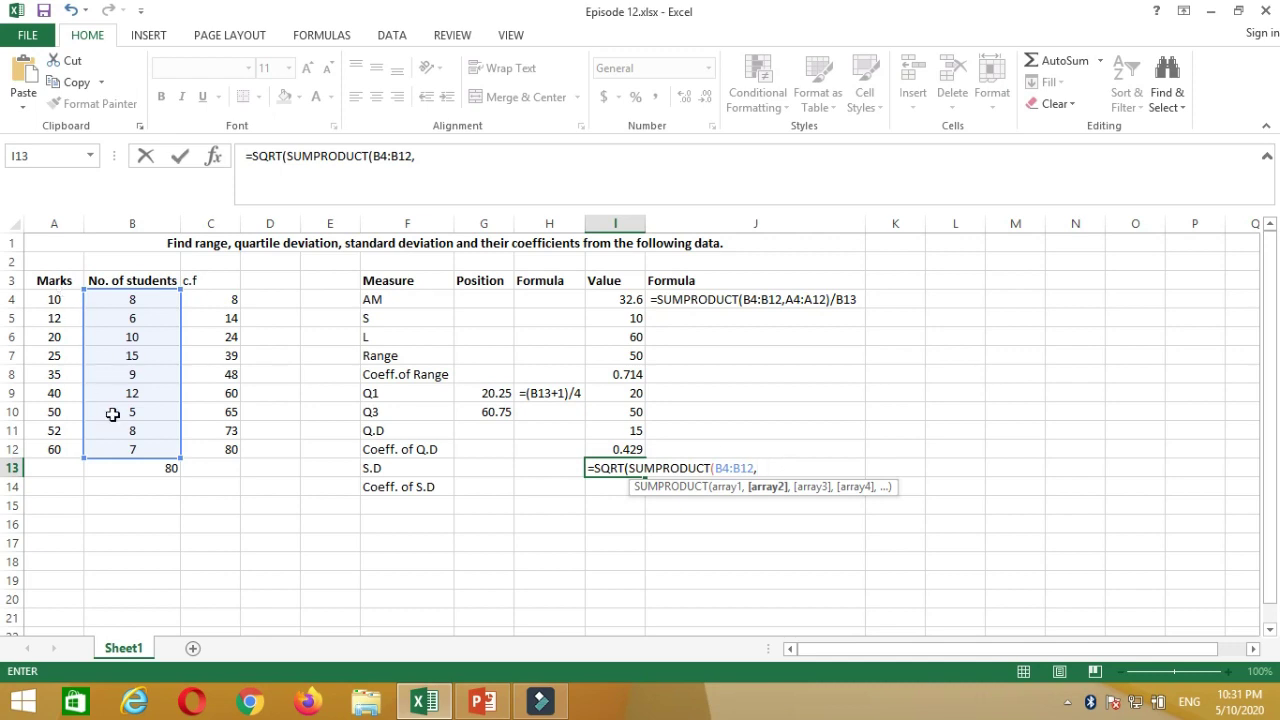
click(42, 300)
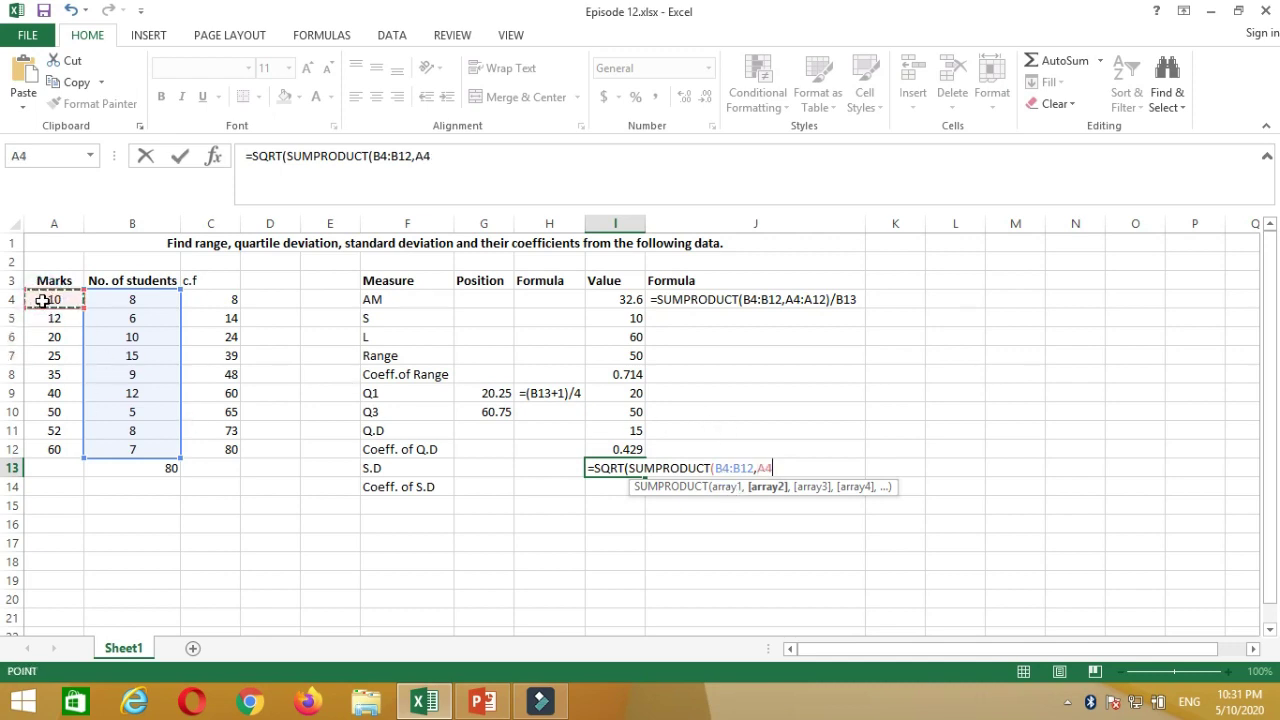
drag(42, 300, 52, 451)
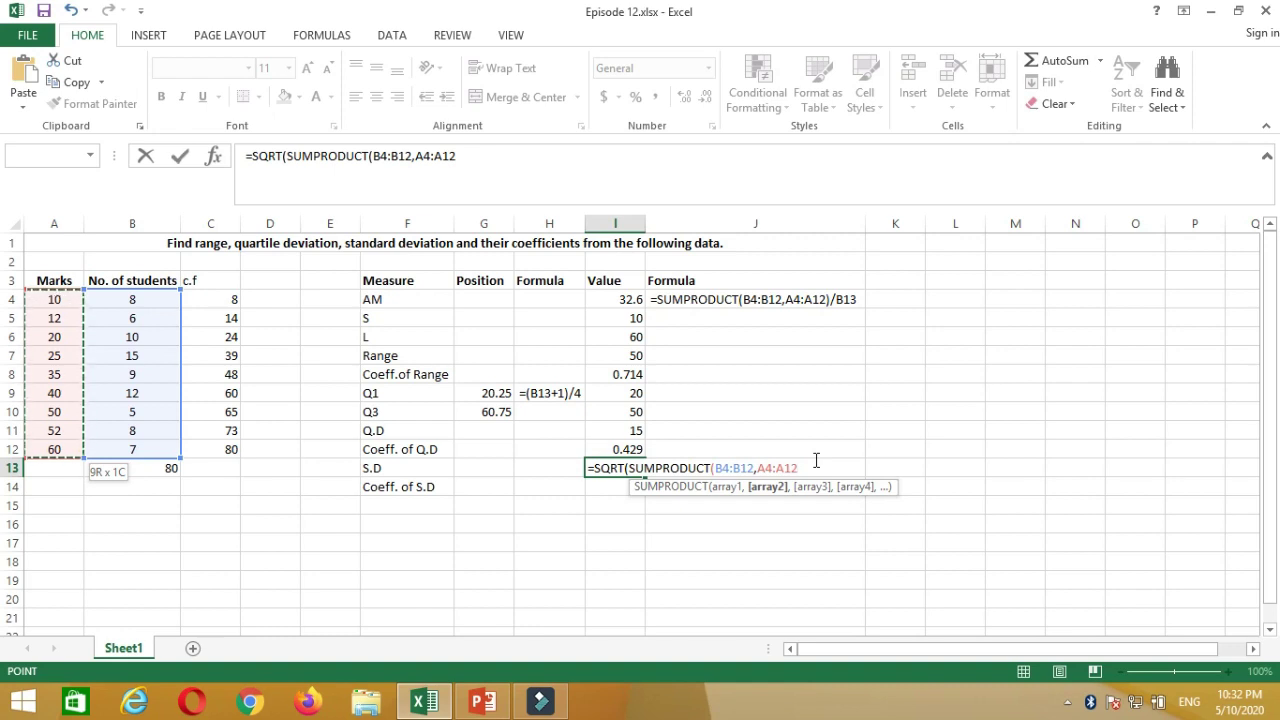
text(^2)
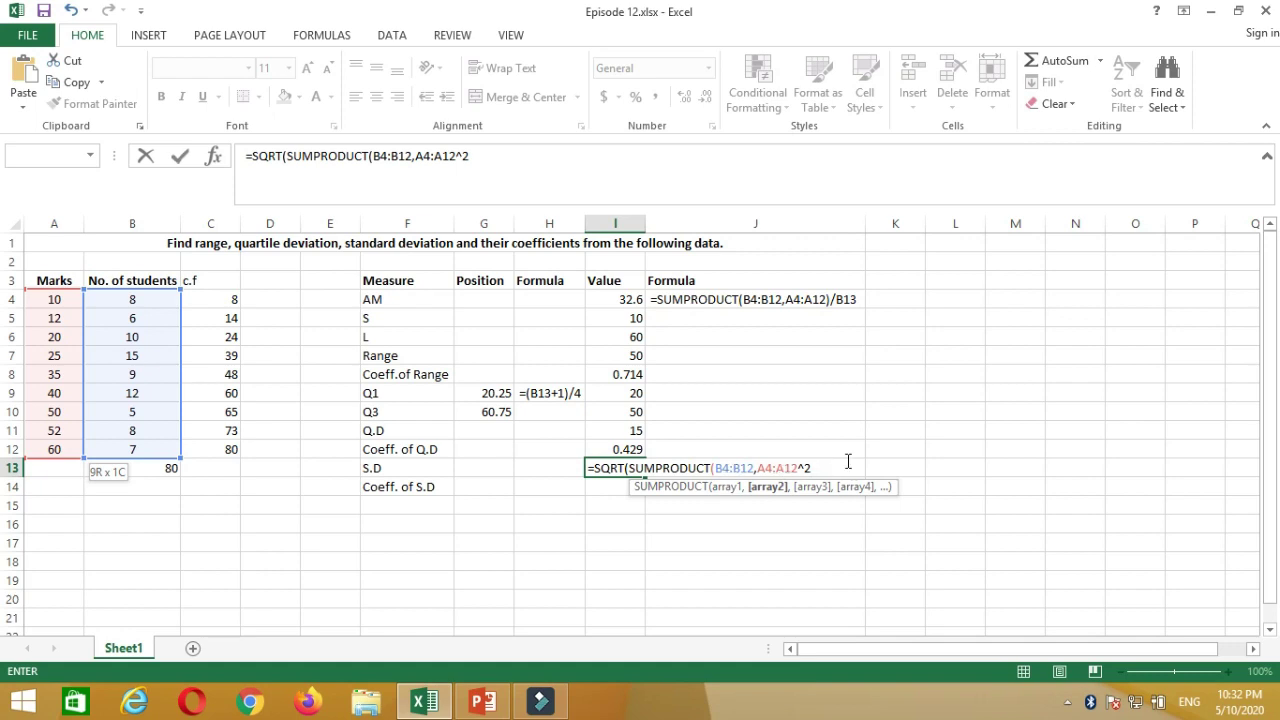
Complete the I13 formula by dividing the sum by B13 and subtracting the squared mean, I4^2, within the square root.
key(Right)
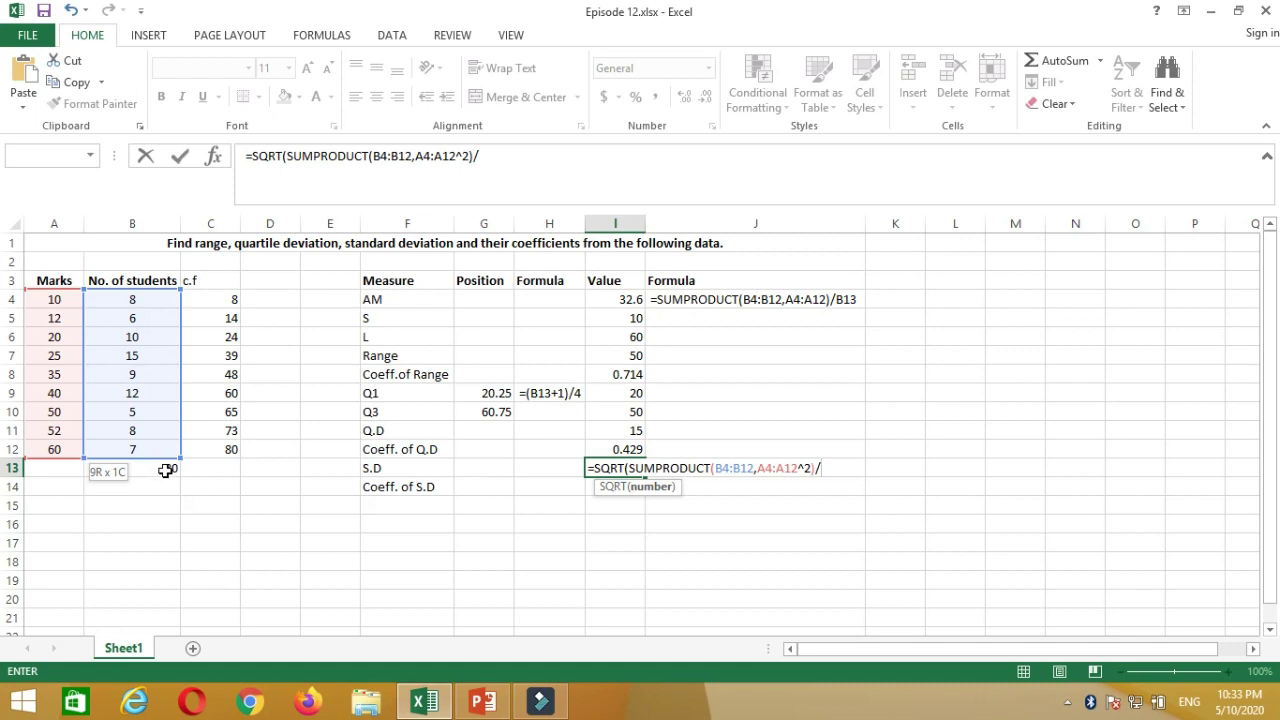
click(165, 471)
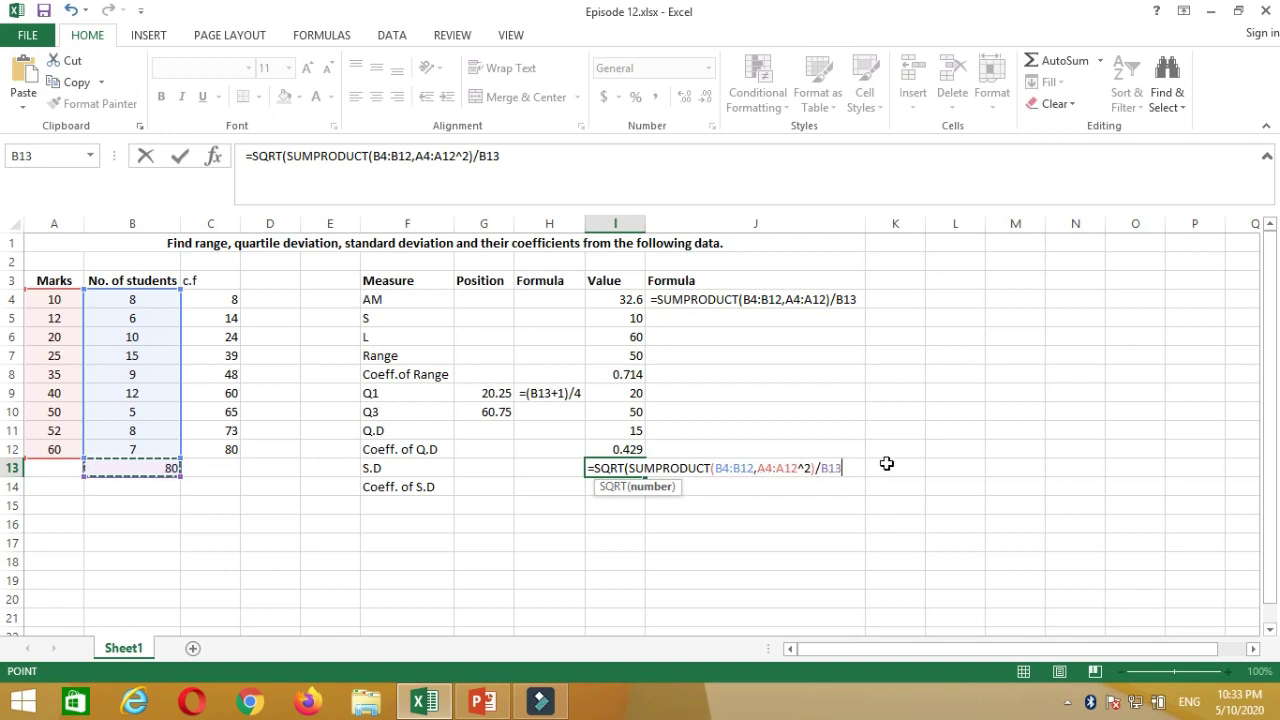
text(-)
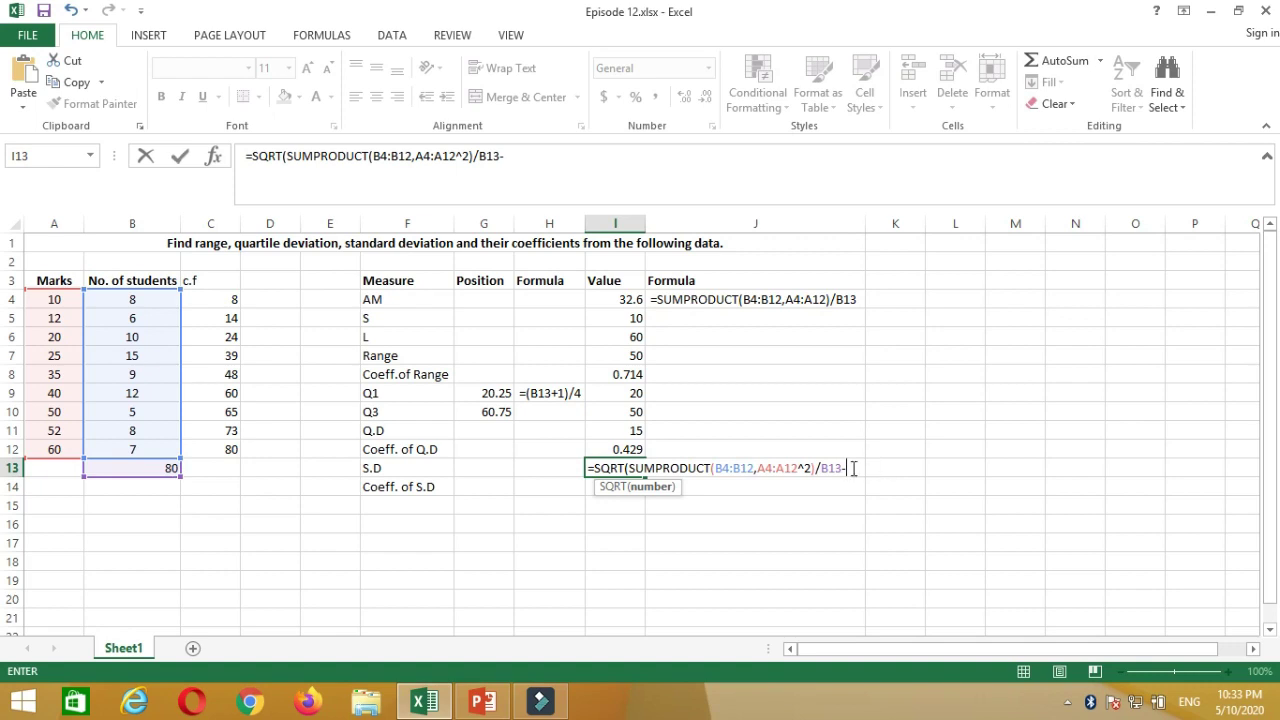
click(627, 299)
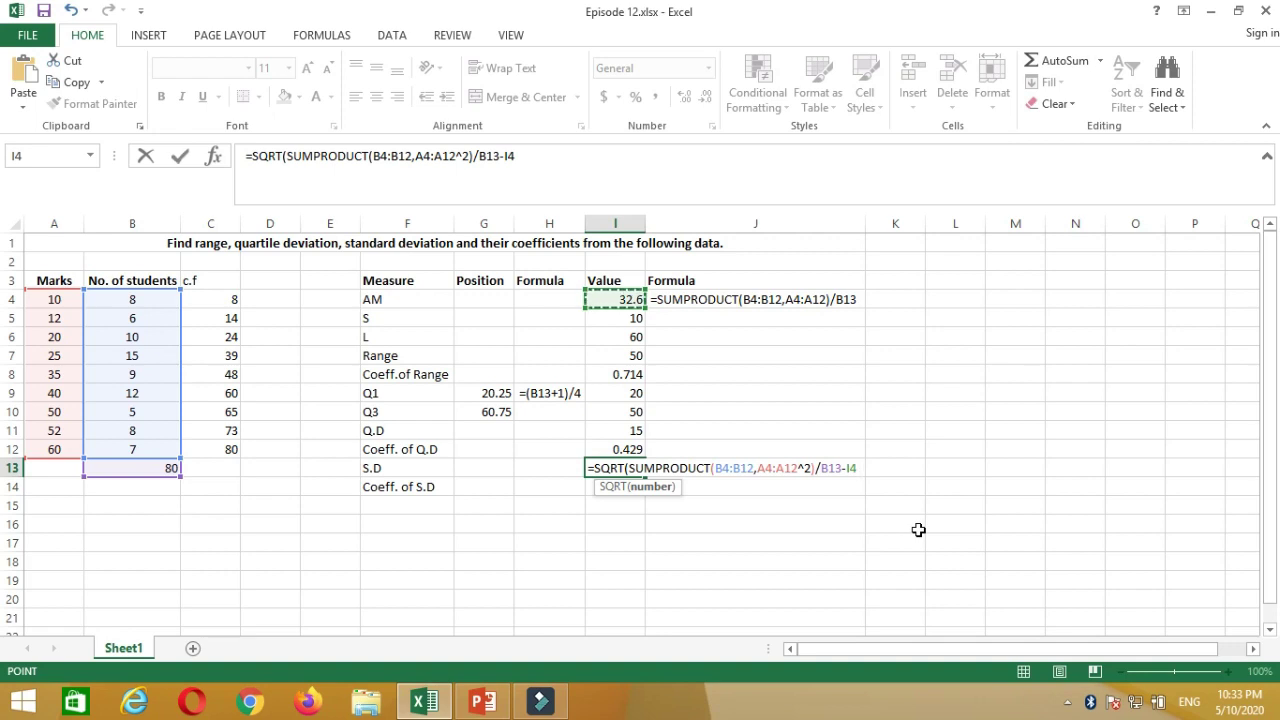
text(^2)
key(Return)
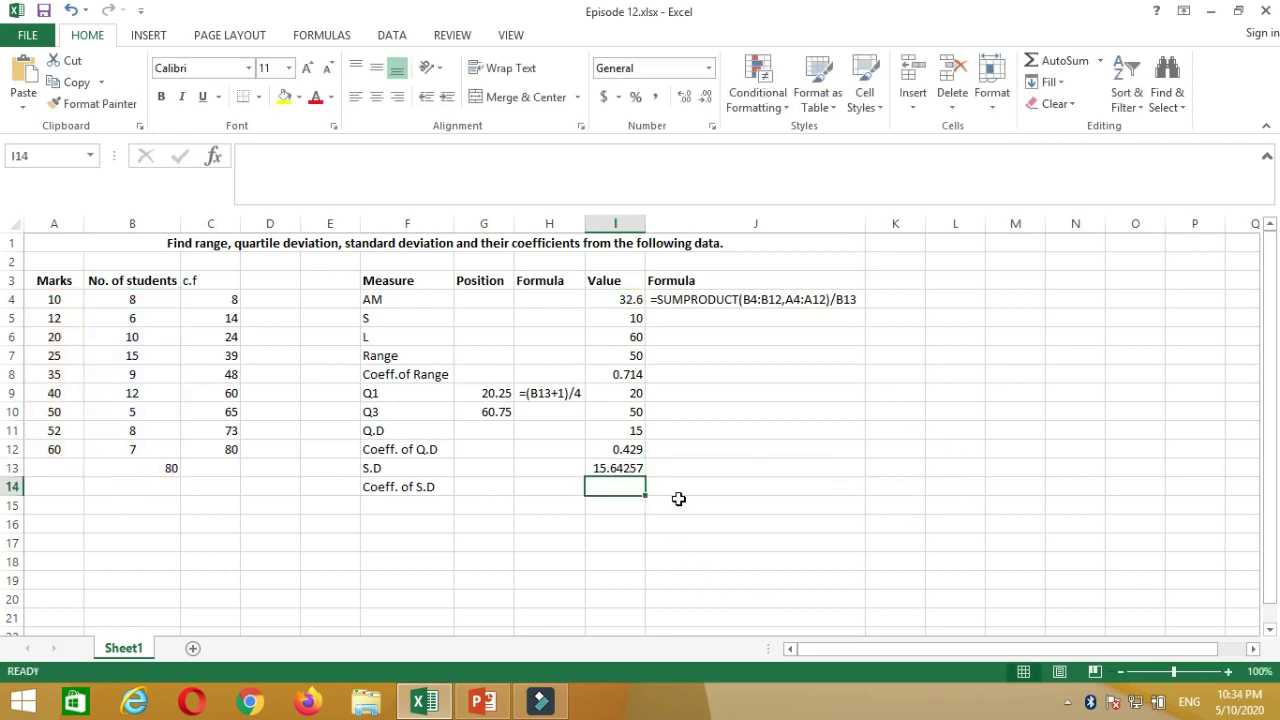
Reduce the standard deviation in I13 to three decimal places.
click(627, 471)
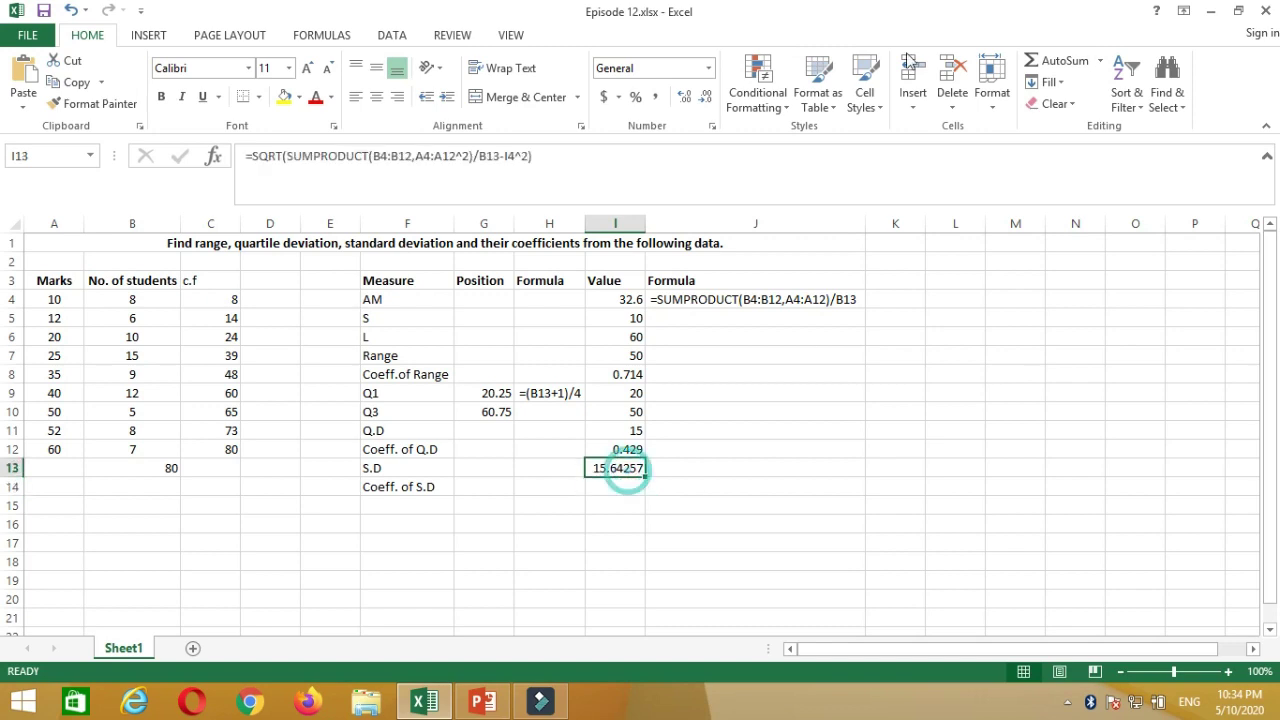
click(704, 99)
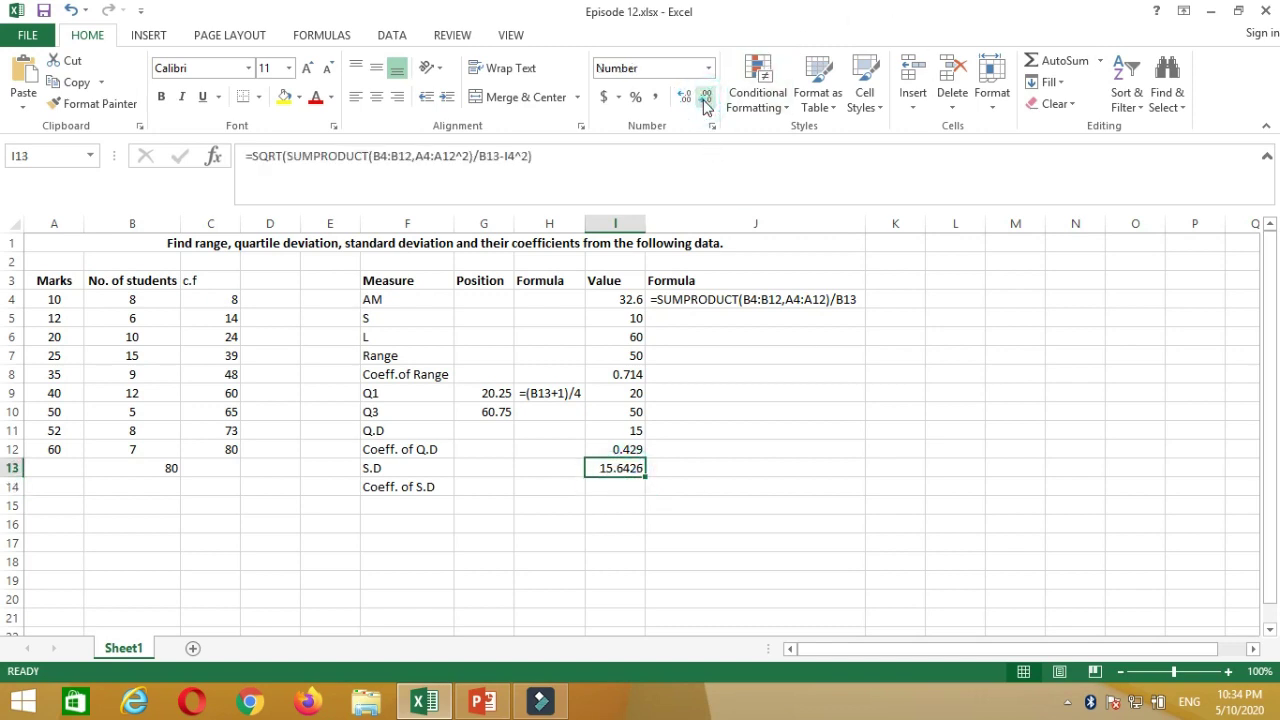
click(705, 100)
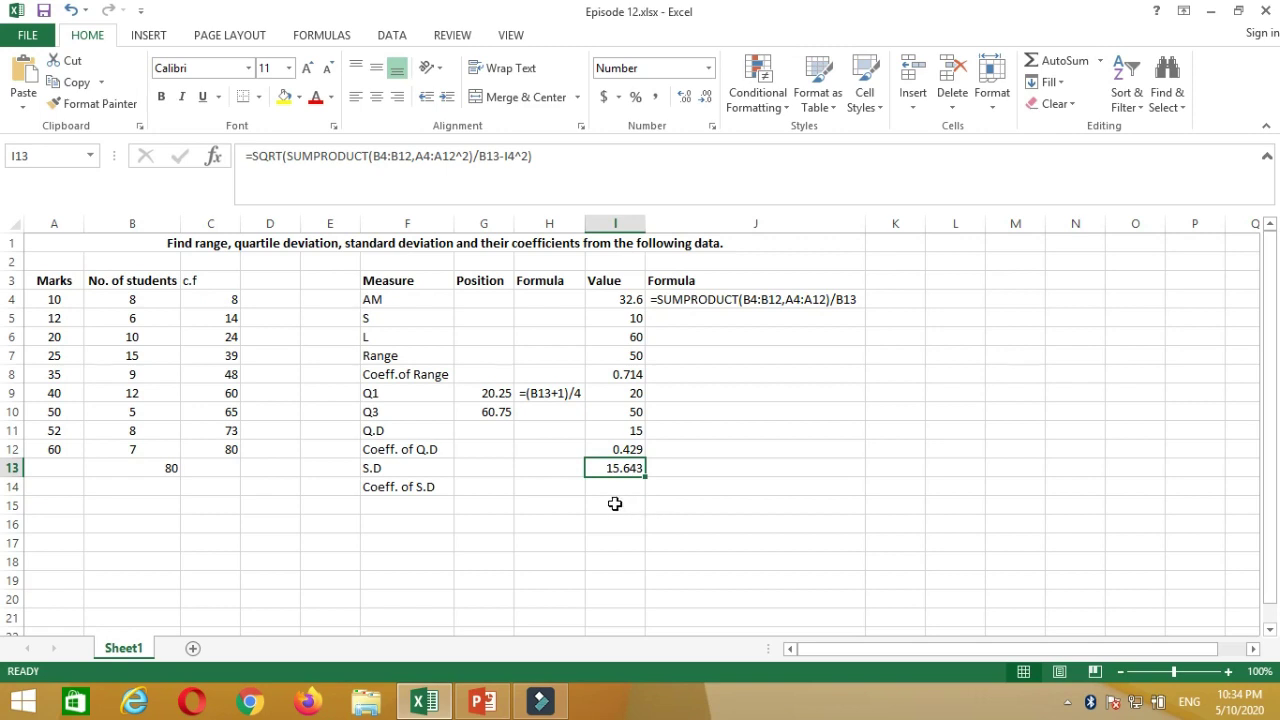
Copy the standard deviation formula text from I13 into J13 to document =SQRT(SUMPRODUCT(B4:B12,A4:A12^2)/B13-I4^2).
double_click(626, 468)
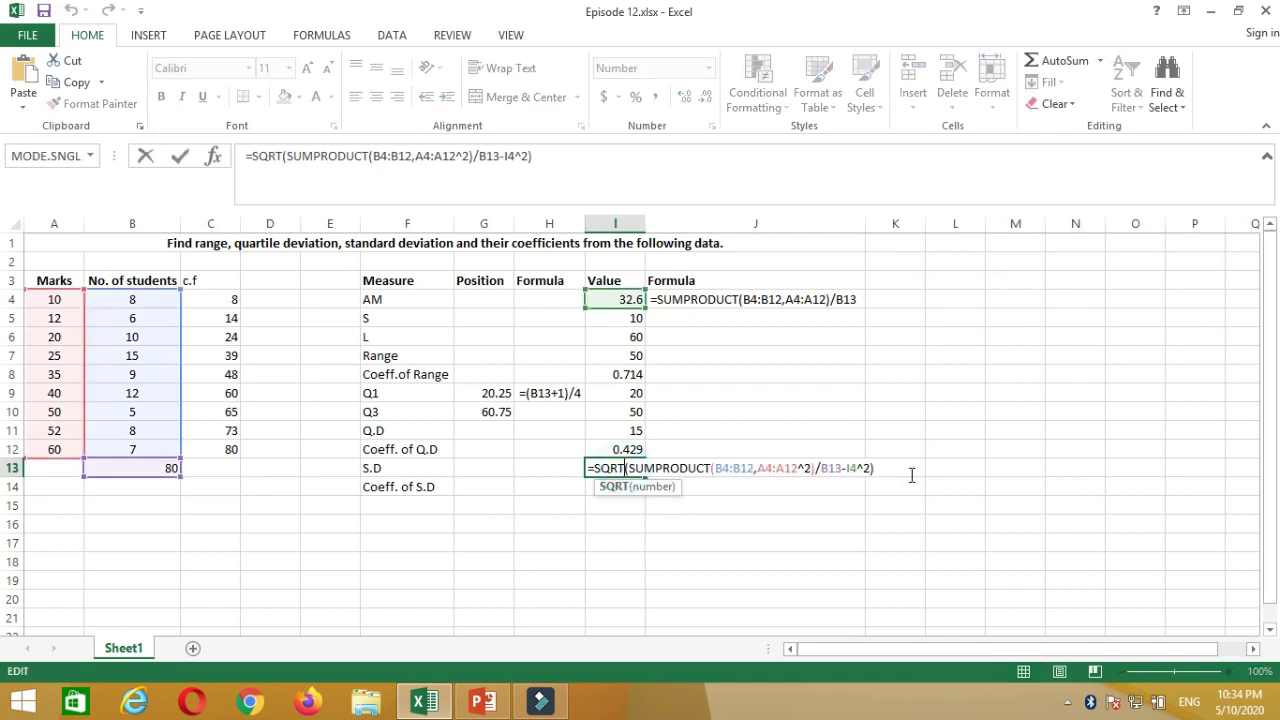
drag(884, 469, 578, 465)
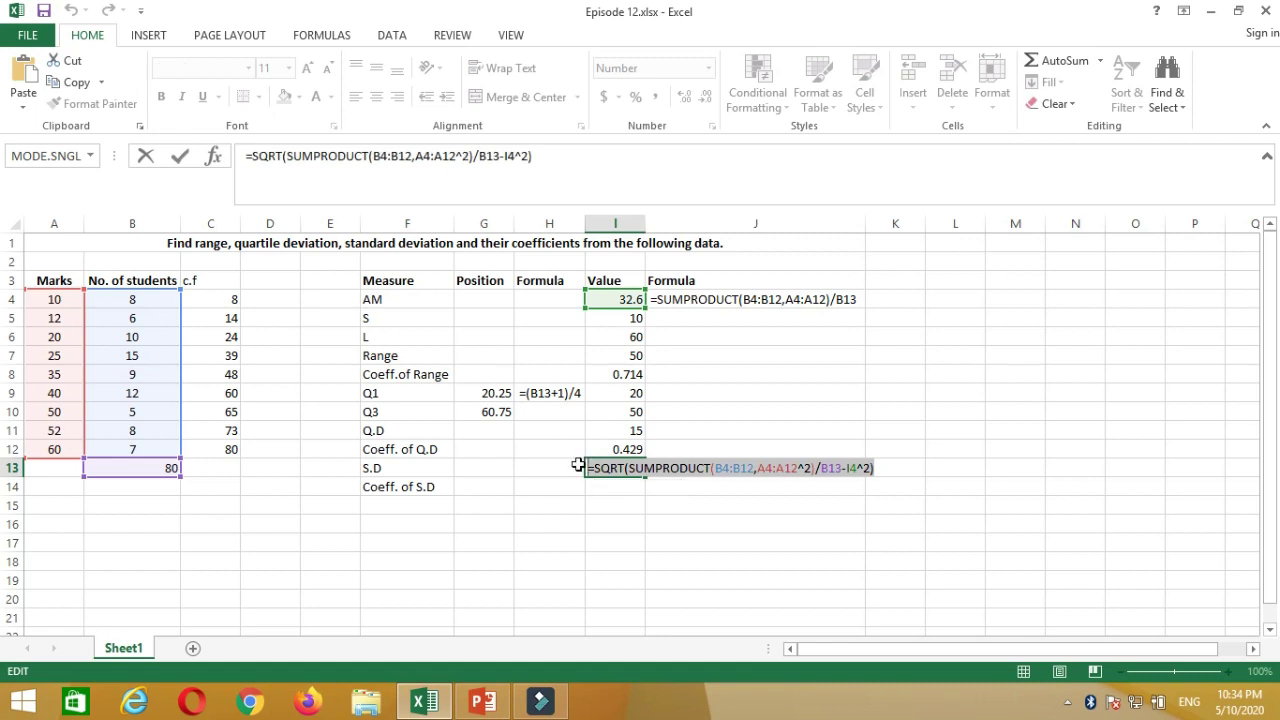
key(Return)
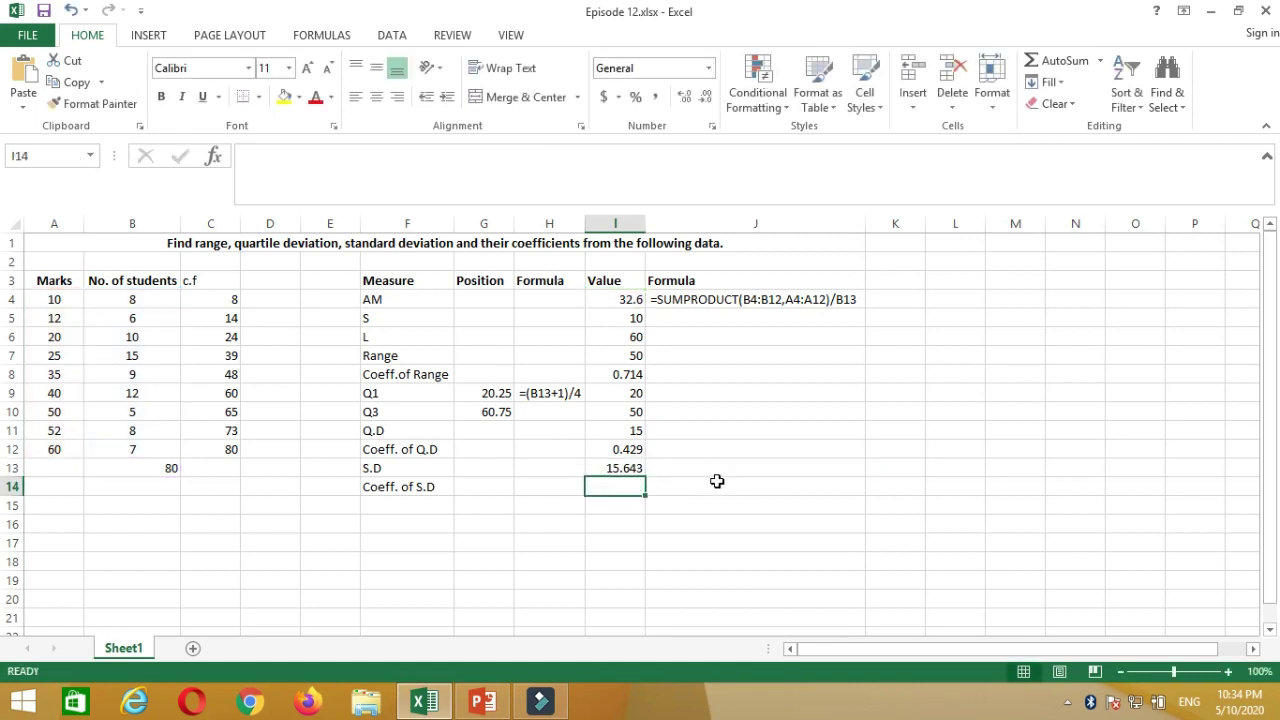
click(716, 469)
key(ctrl+v)
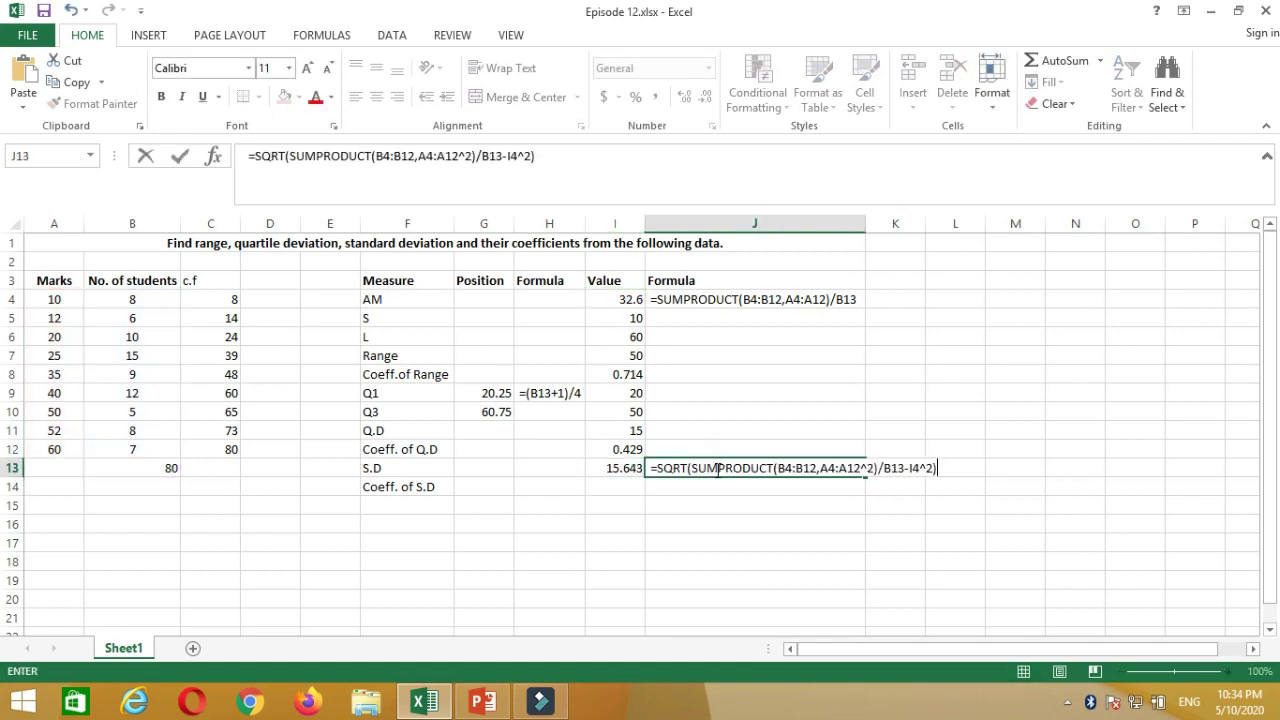
Calculate the coefficient of standard deviation in I14 with the formula =I13/I4.
click(616, 484)
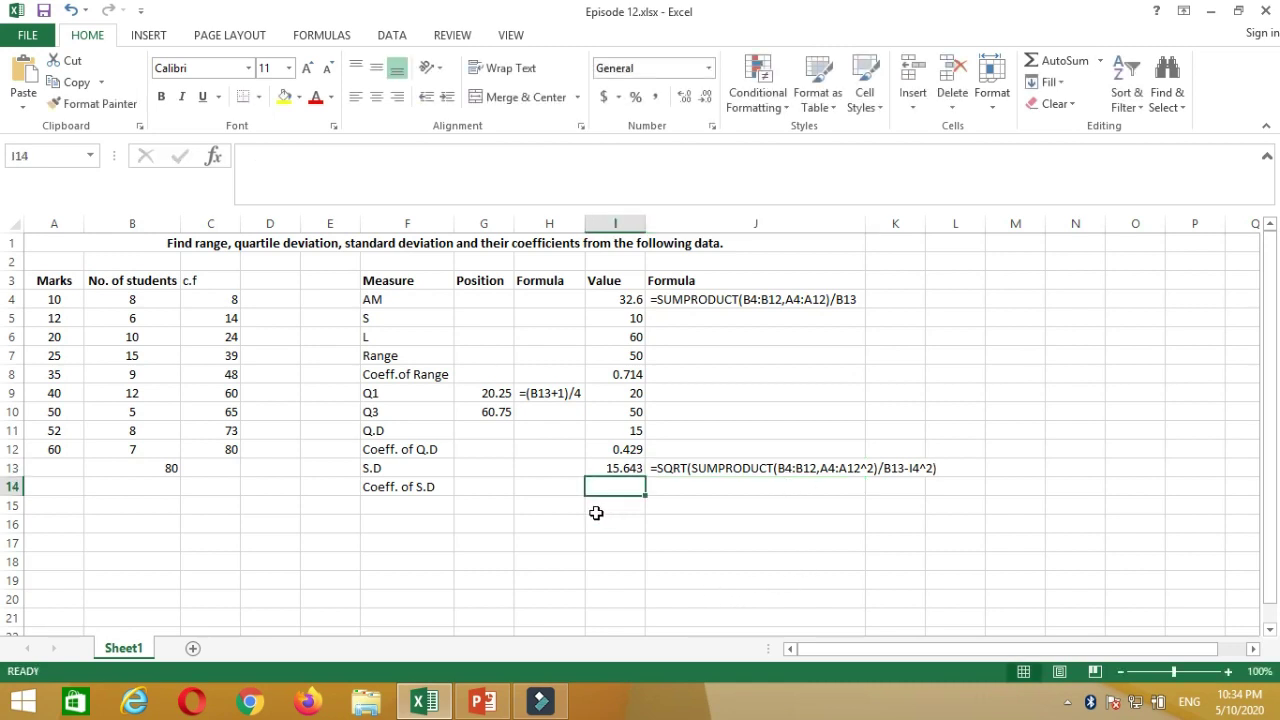
text(=)
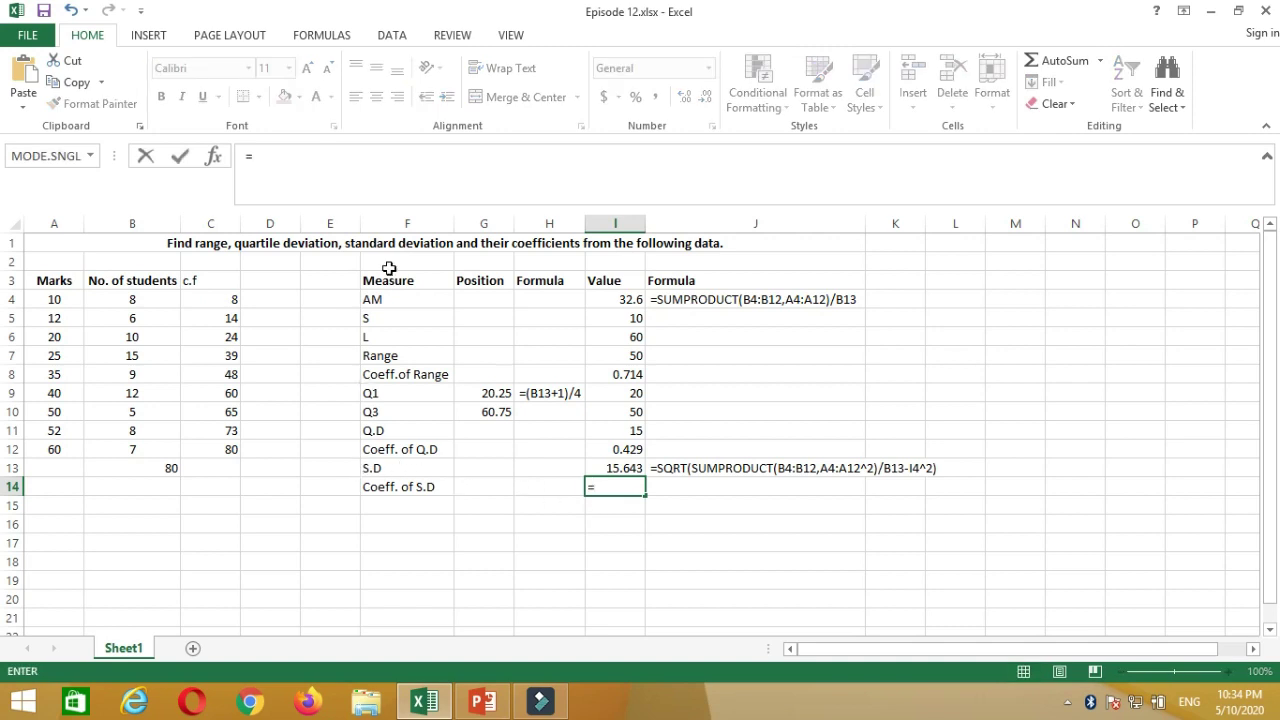
click(624, 470)
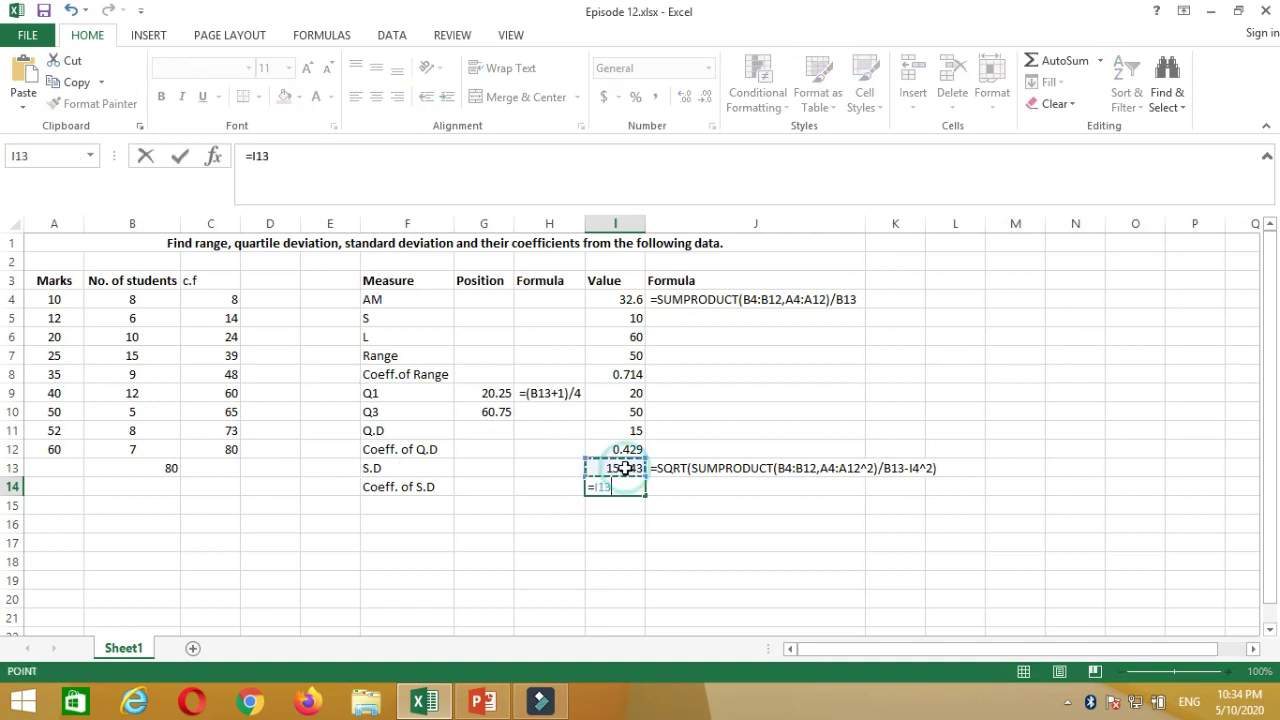
text(/)
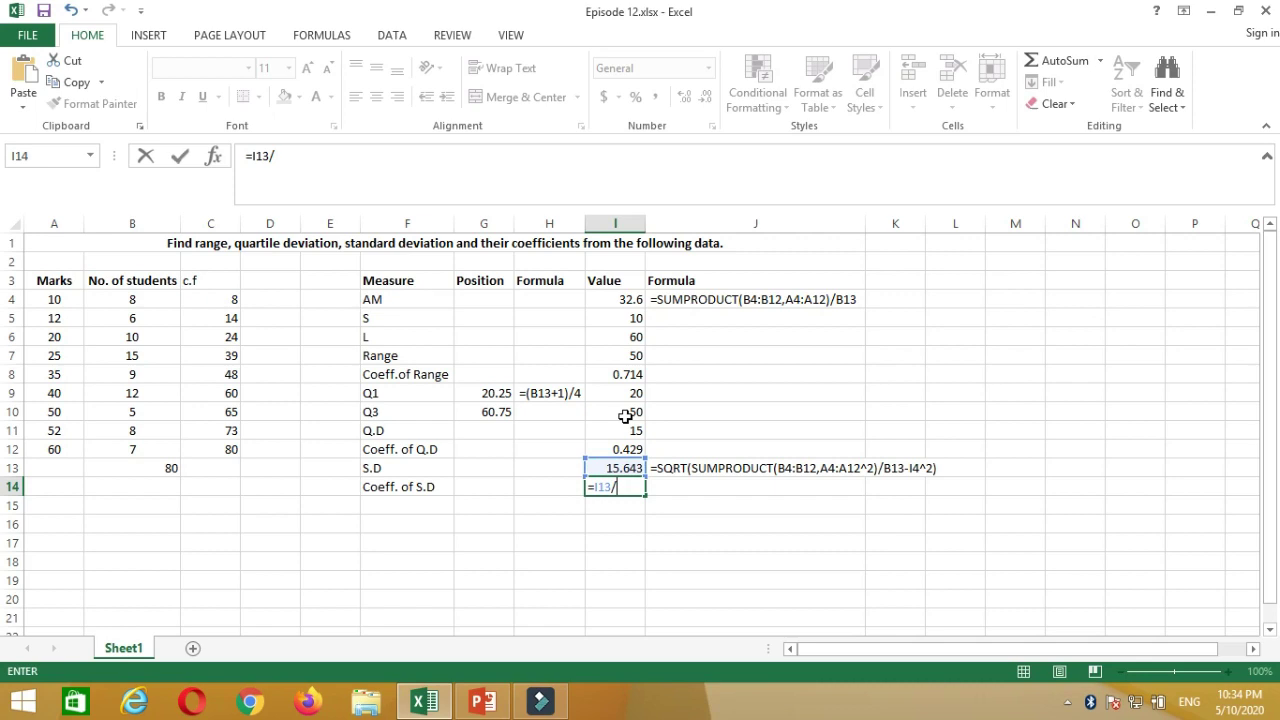
click(625, 303)
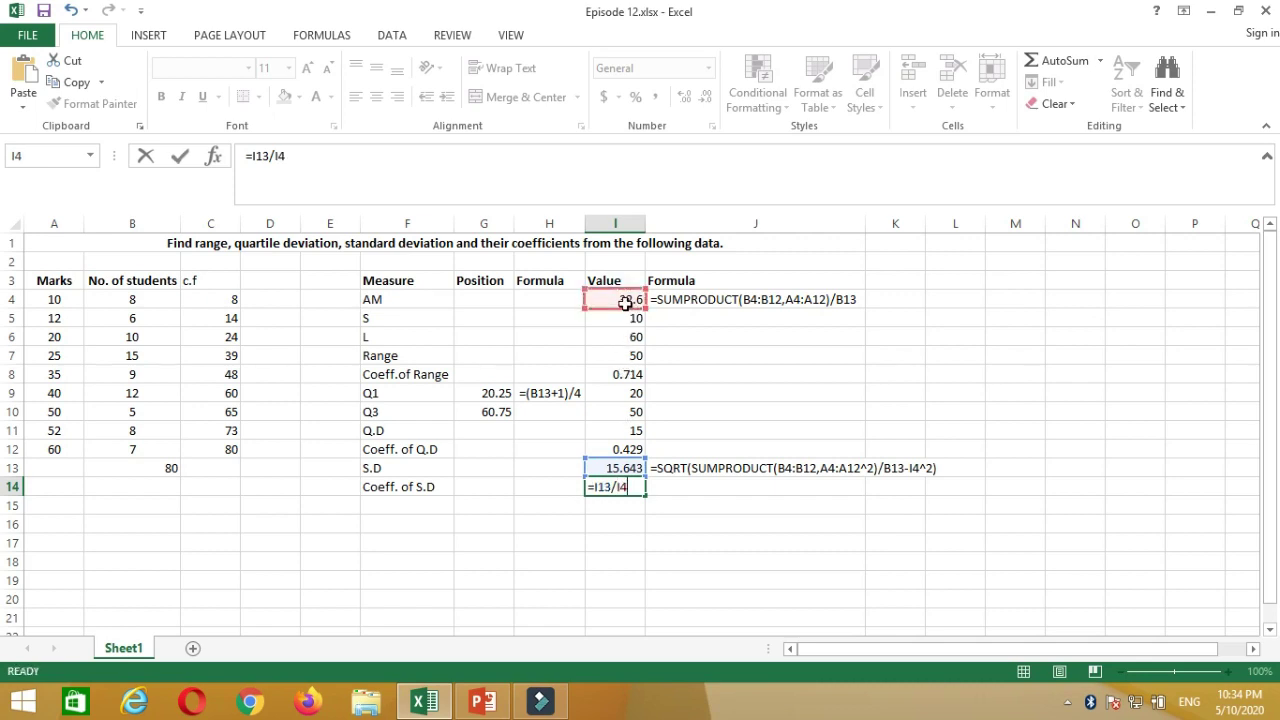
key(Return)
Reduce the coefficient of standard deviation in I14 to three decimal places.
click(628, 488)
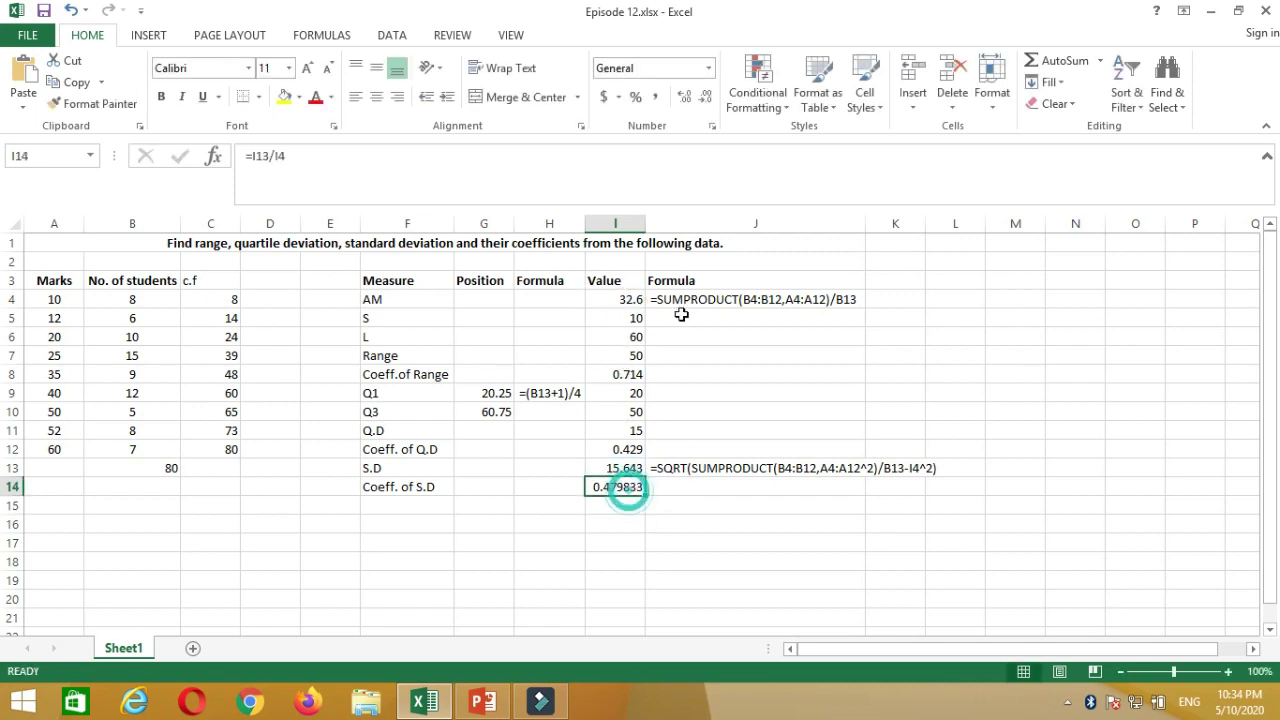
click(704, 97)
click(704, 97)
click(704, 97)
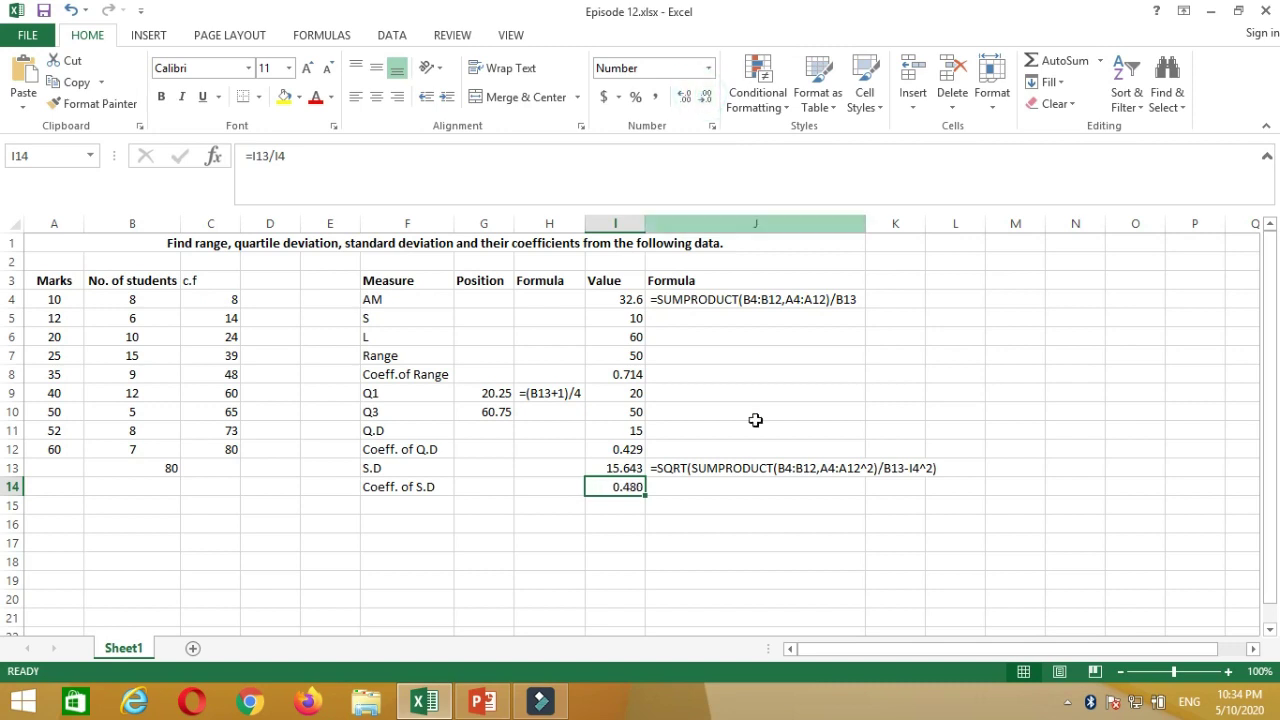